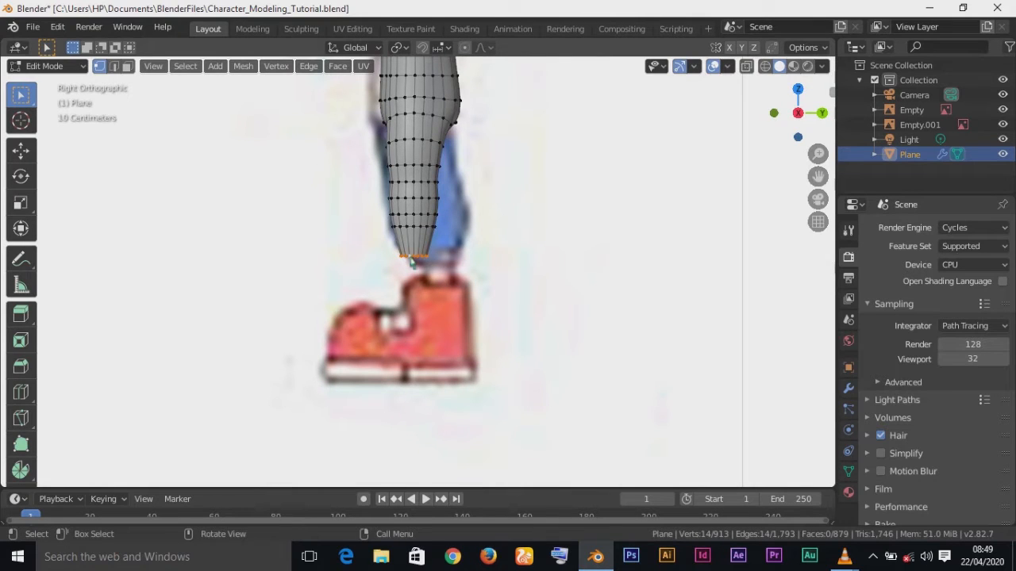
# - Extrude the bottom edge loop of the lower leg downward twice along the Z axis to form the ankle
pyautogui.press('e')
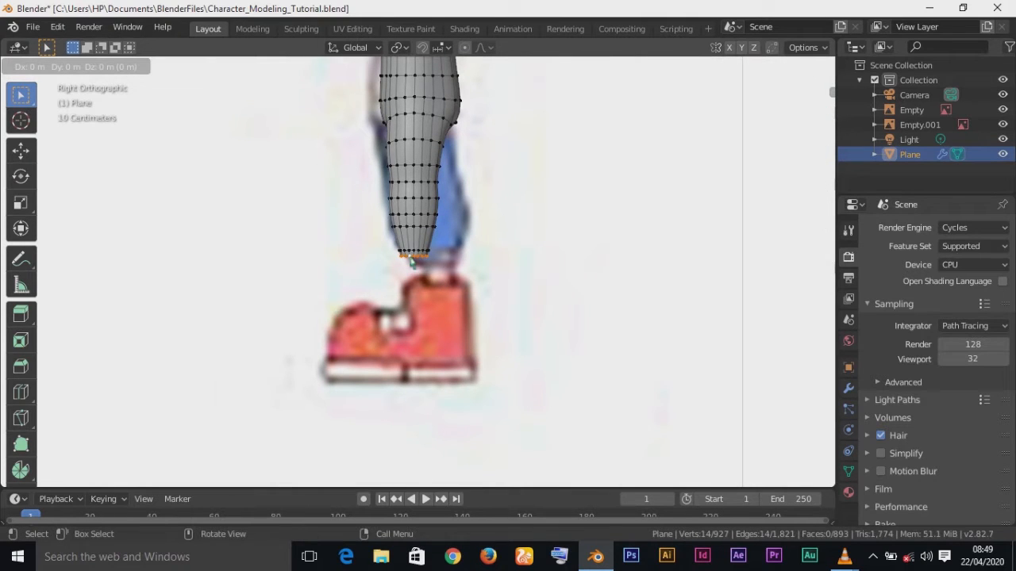
pyautogui.press('z')
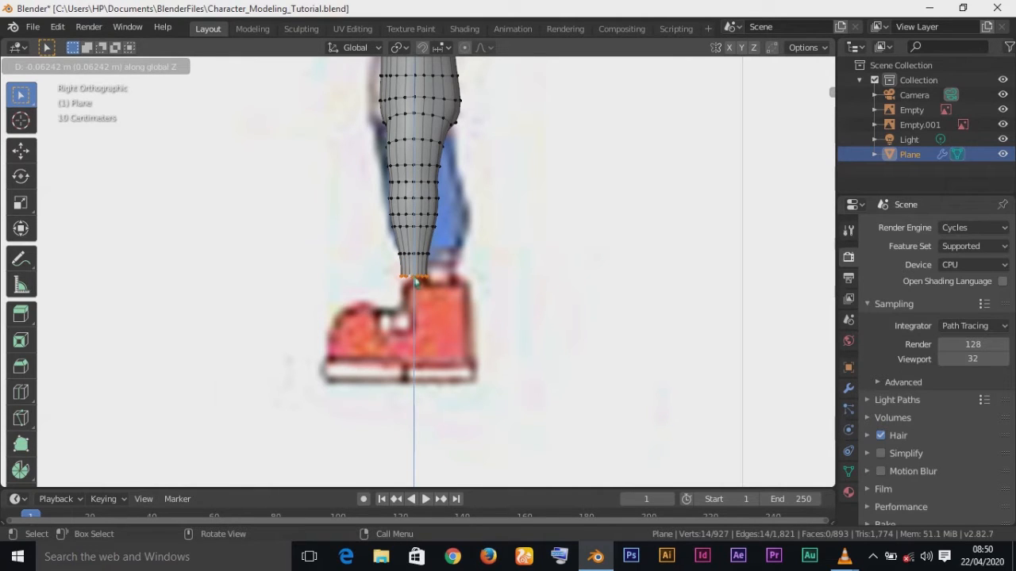
pyautogui.click(415, 281)
pyautogui.press('e')
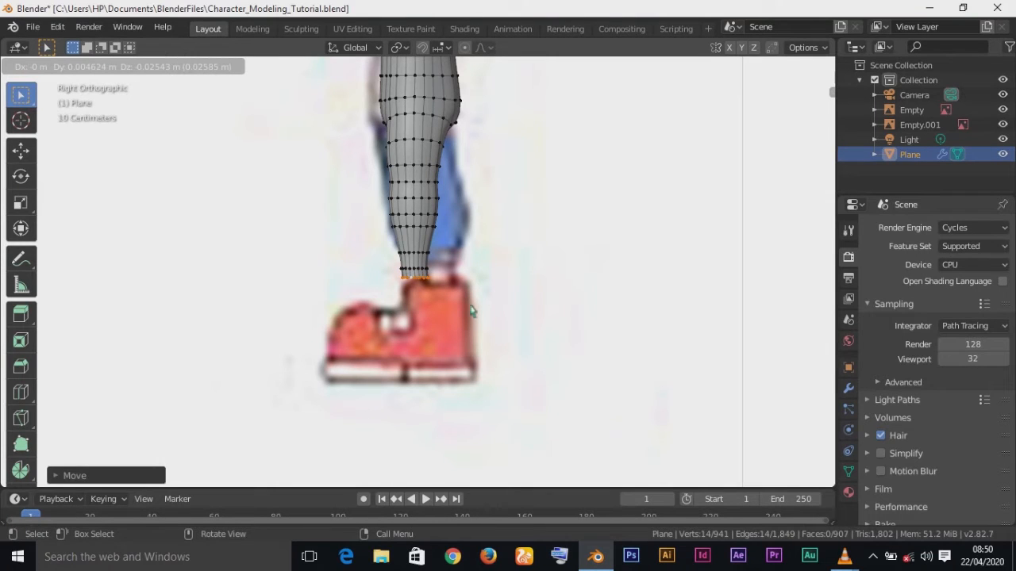
pyautogui.press('z')
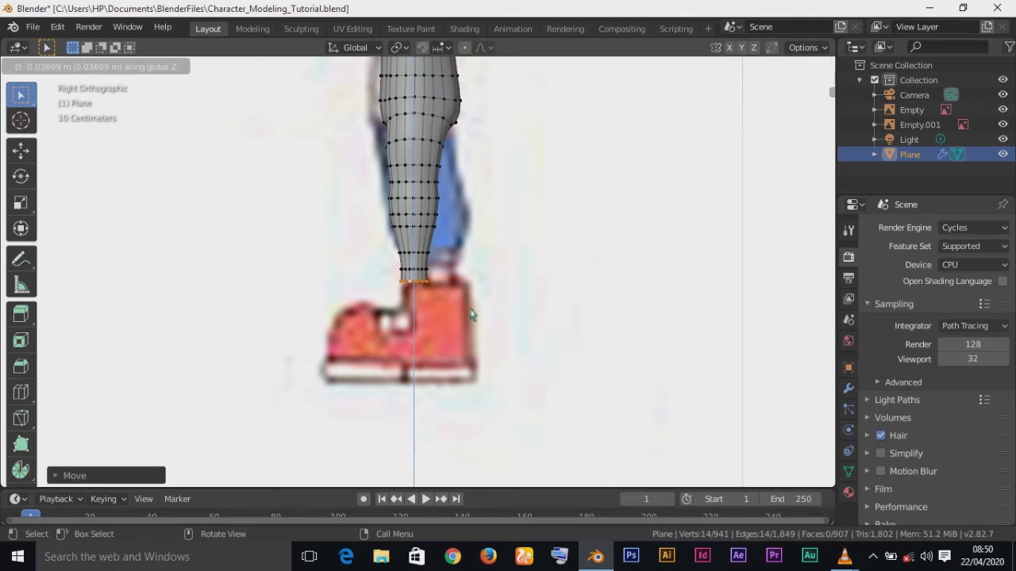
pyautogui.click(471, 312)
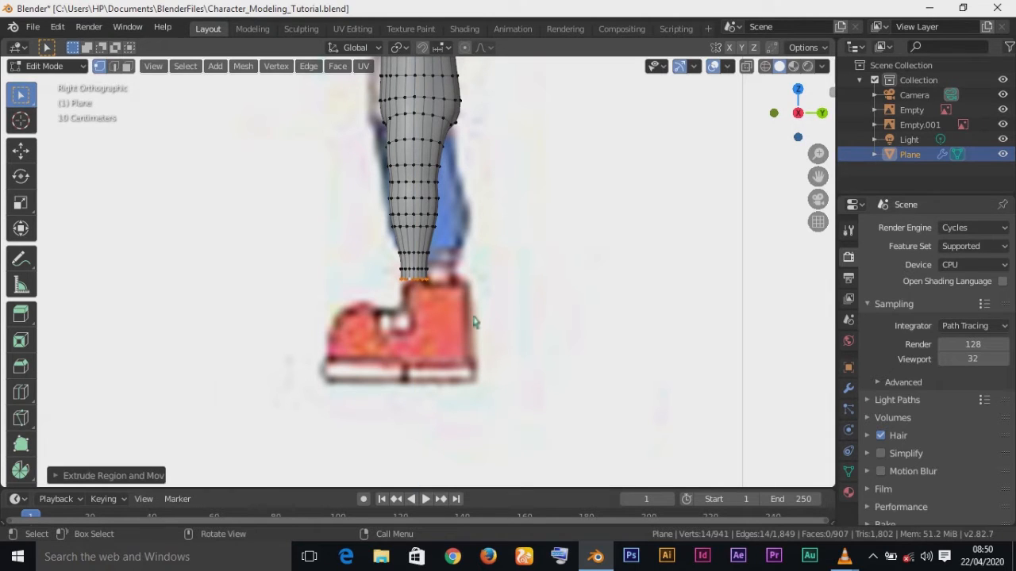
# - Widen the ankle's bottom edge loop along the Y axis and lower it slightly, about 0.01 m, along Z
pyautogui.press('s')
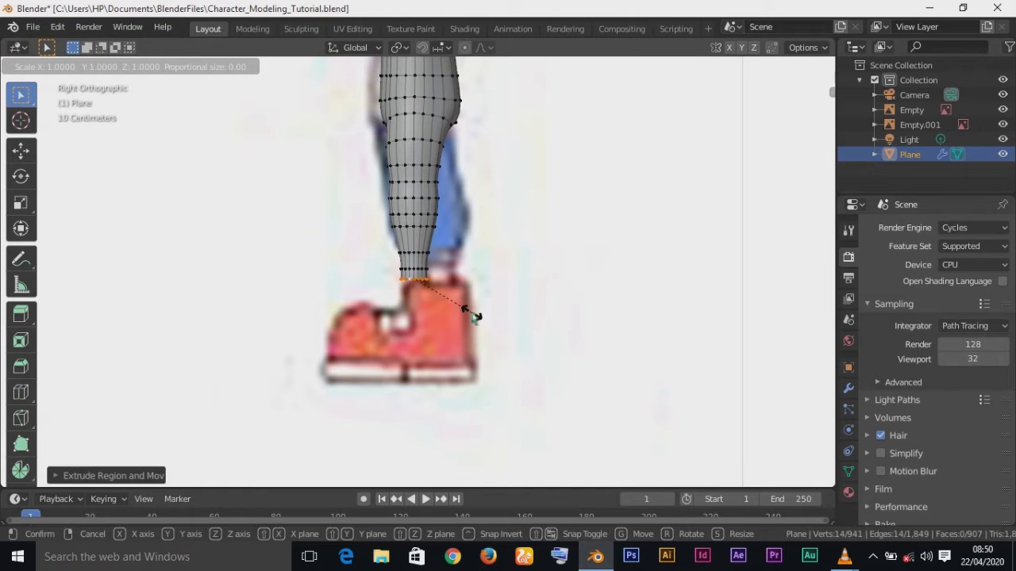
pyautogui.rightClick(472, 314)
pyautogui.click(21, 208)
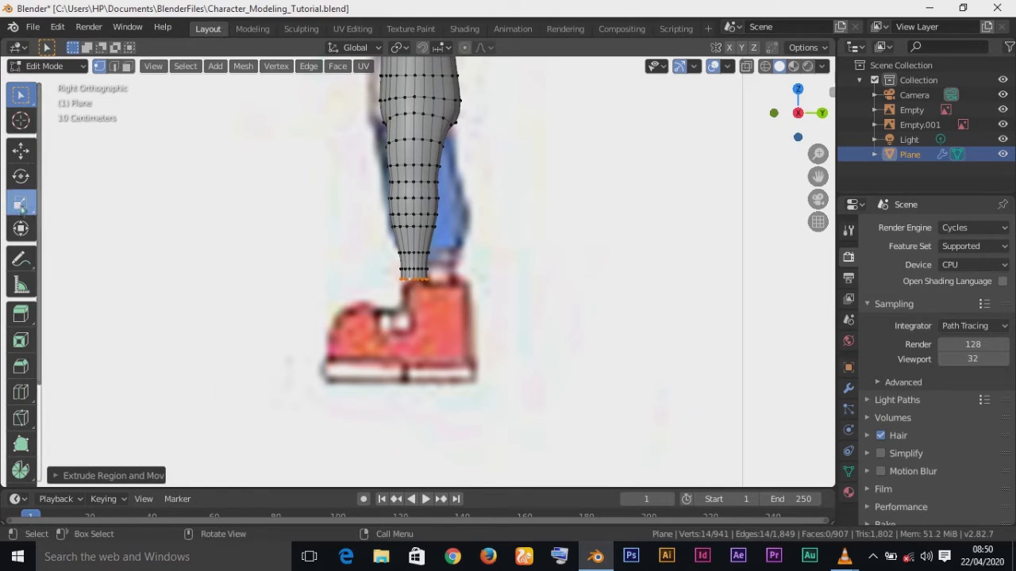
pyautogui.moveTo(469, 280); pyautogui.dragTo(498, 286)
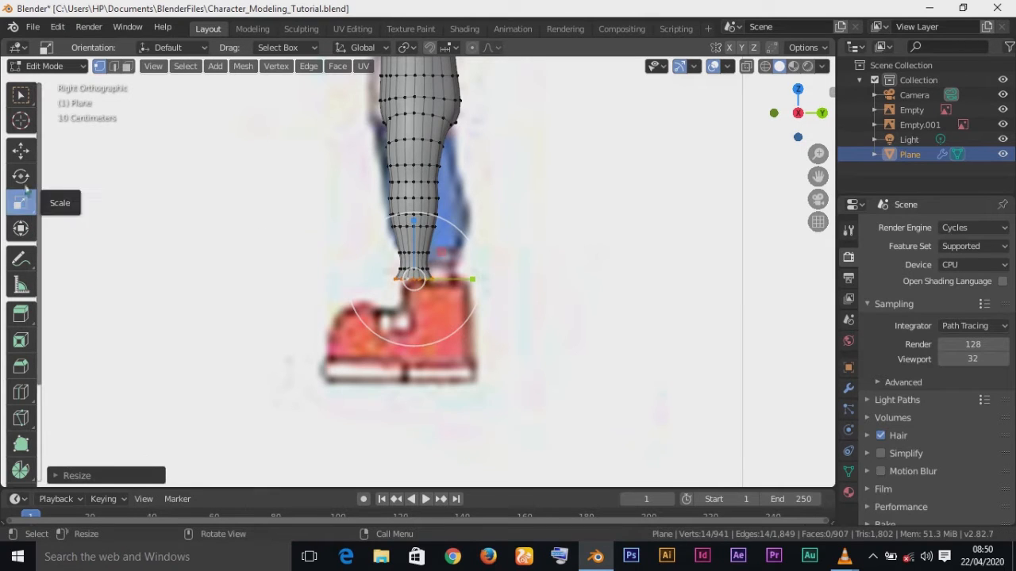
pyautogui.click(21, 150)
pyautogui.moveTo(414, 230); pyautogui.dragTo(415, 233)
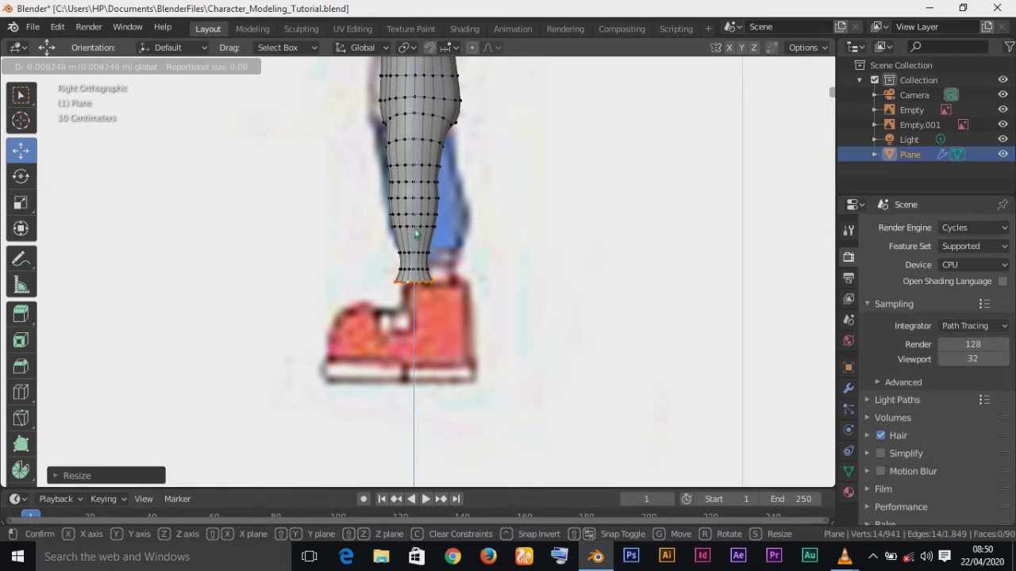
pyautogui.moveTo(415, 232); pyautogui.dragTo(415, 233)
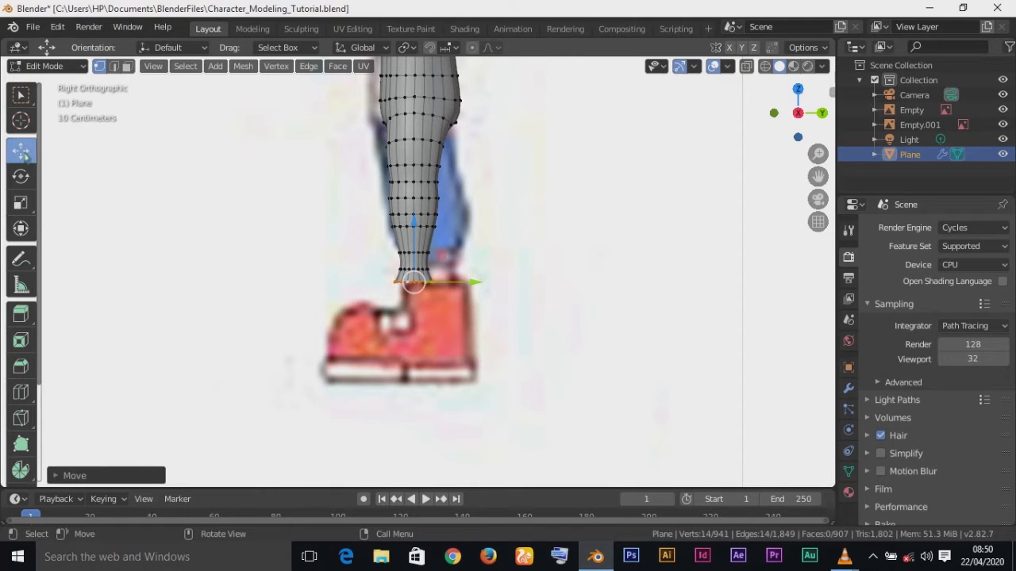
pyautogui.click(20, 203)
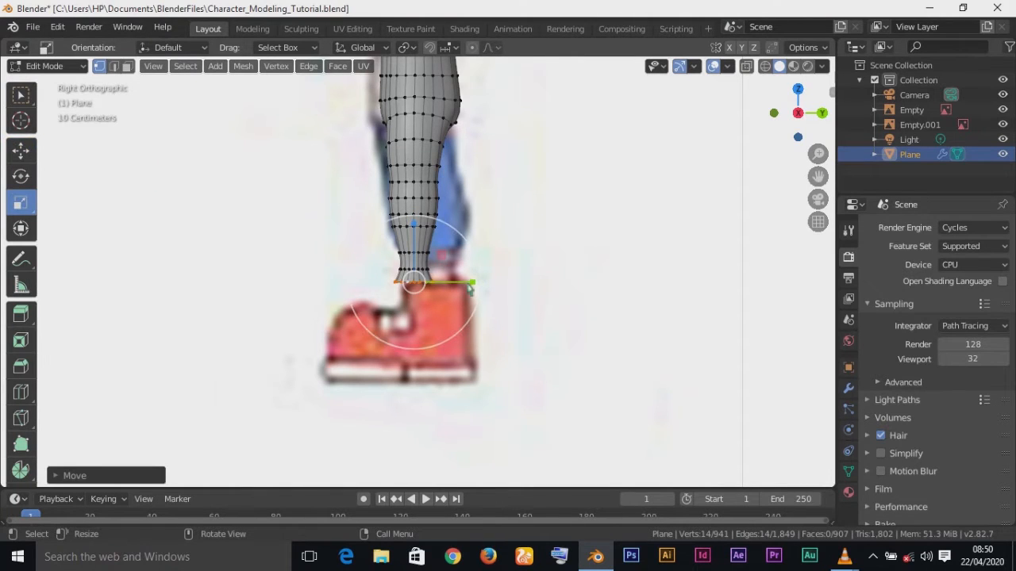
pyautogui.moveTo(471, 282); pyautogui.dragTo(480, 285)
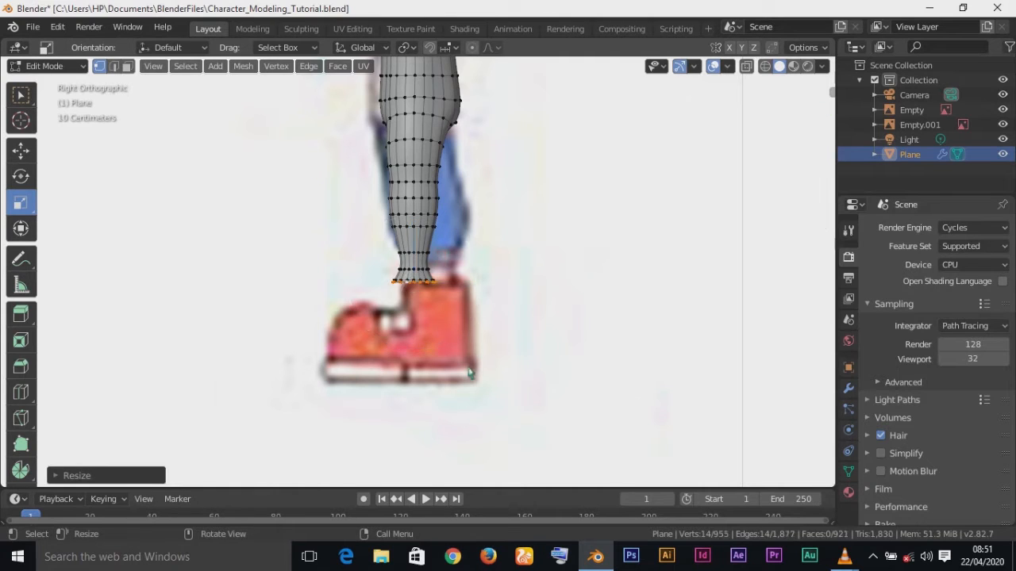
# - Extrude the widened bottom edge loop about 0.04 m downward along the Z axis
pyautogui.press('e')
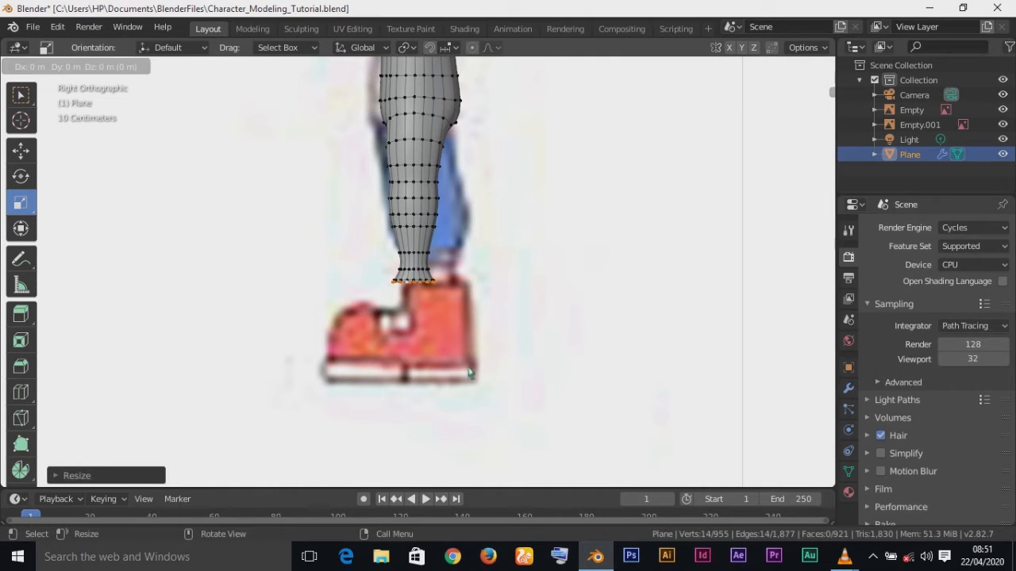
pyautogui.press('z')
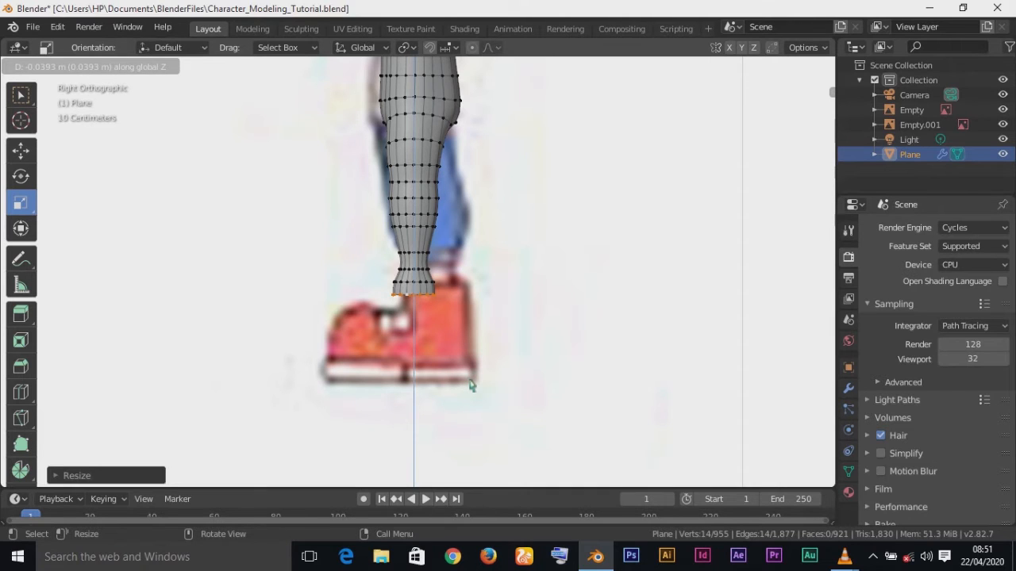
pyautogui.click(470, 385)
# - In front view, scale the two lowest edge loops of the leg slightly wider along the X axis
pyautogui.scroll(2, 500, 364)
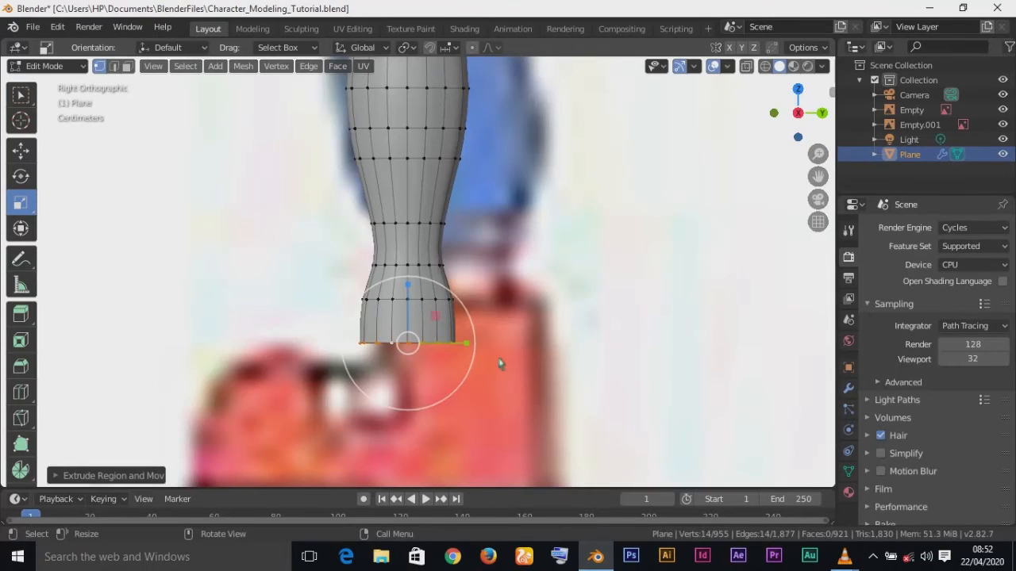
pyautogui.press('KP_1')
pyautogui.scroll(1, 500, 364)
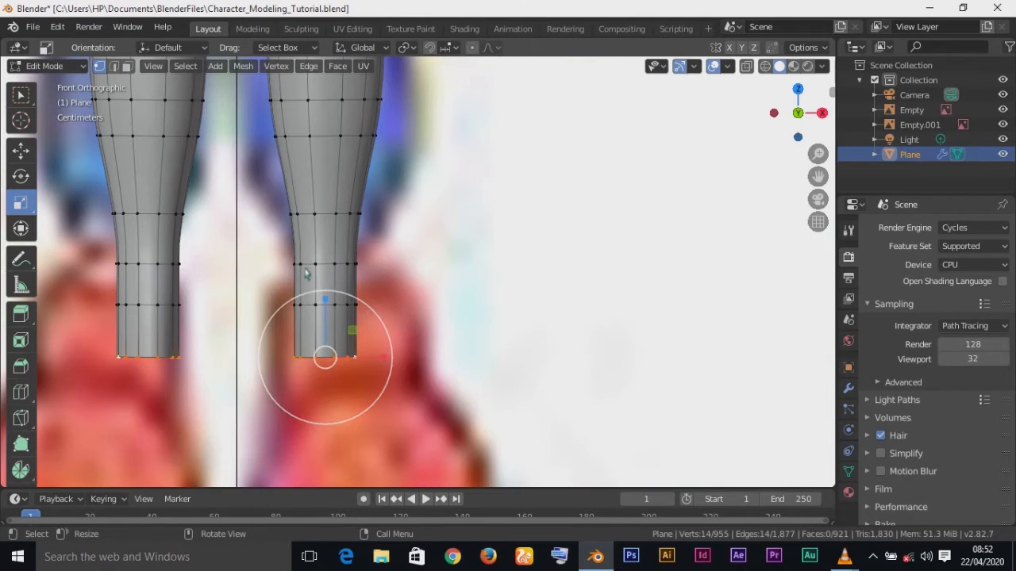
pyautogui.keyDown('alt'); pyautogui.click(308, 306); pyautogui.keyUp('alt')
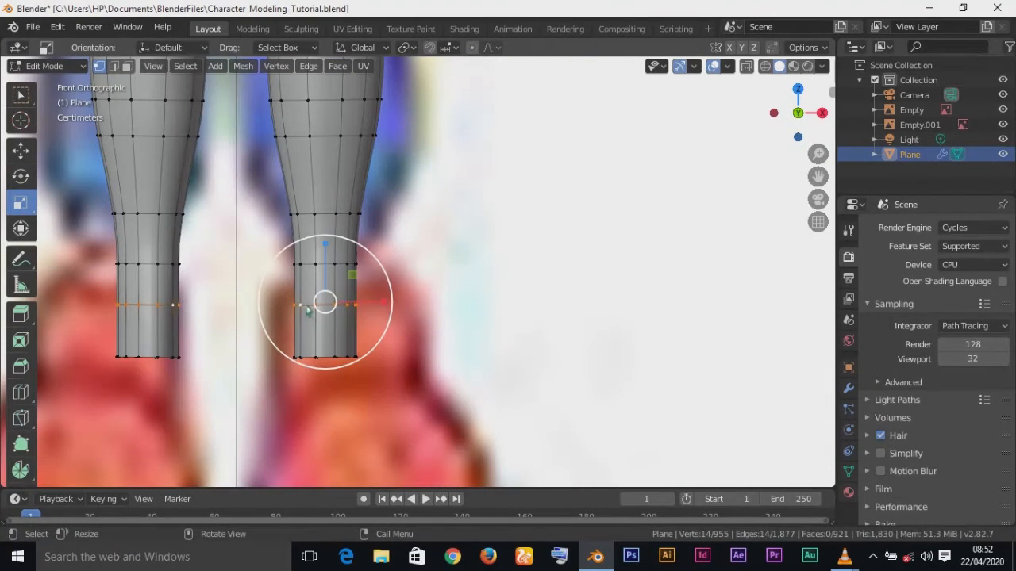
pyautogui.keyDown('alt'); pyautogui.keyDown('shift'); pyautogui.click(328, 362); pyautogui.keyUp('shift'); pyautogui.keyUp('alt')
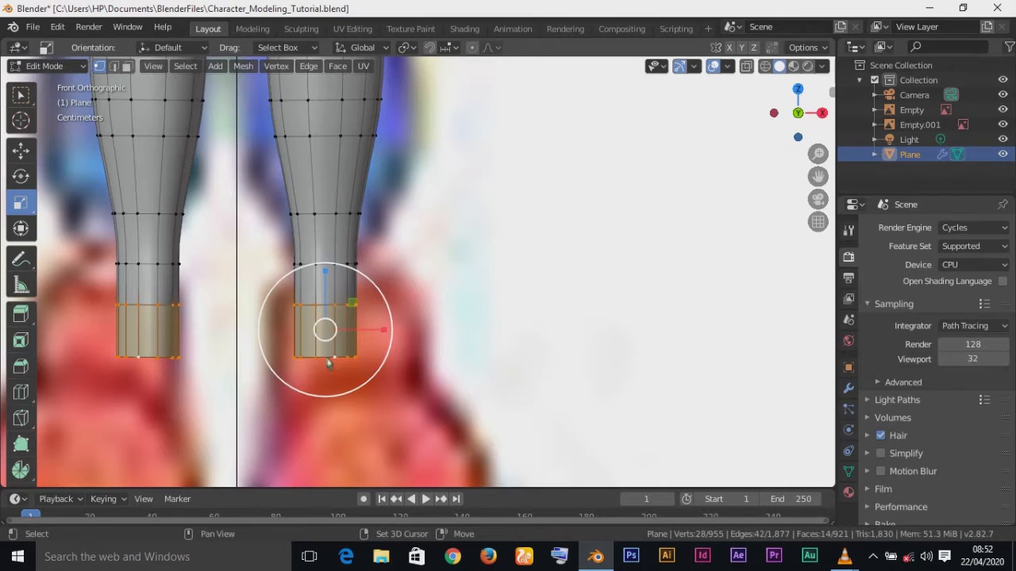
pyautogui.press('s')
pyautogui.press('x')
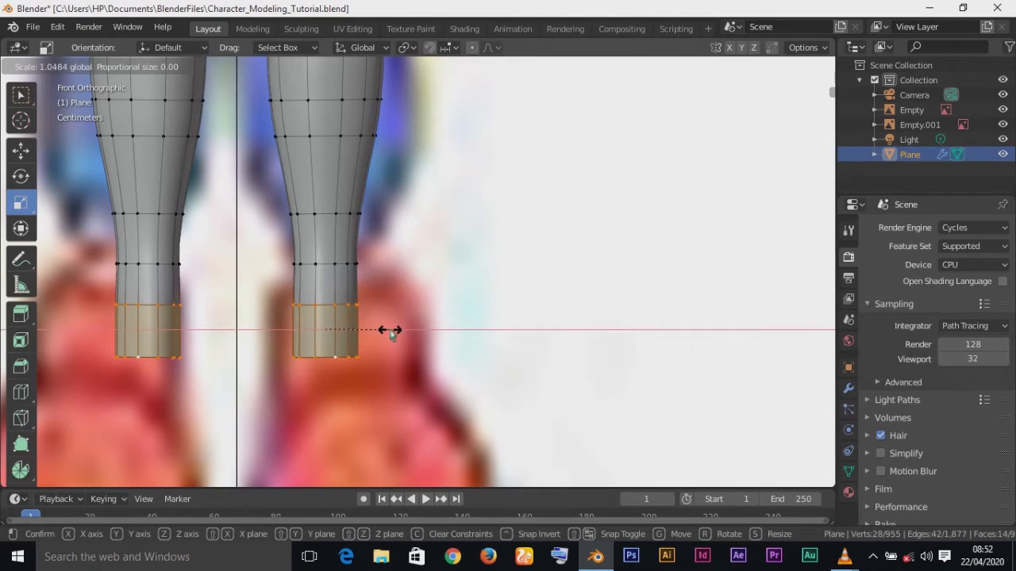
pyautogui.click(393, 332)
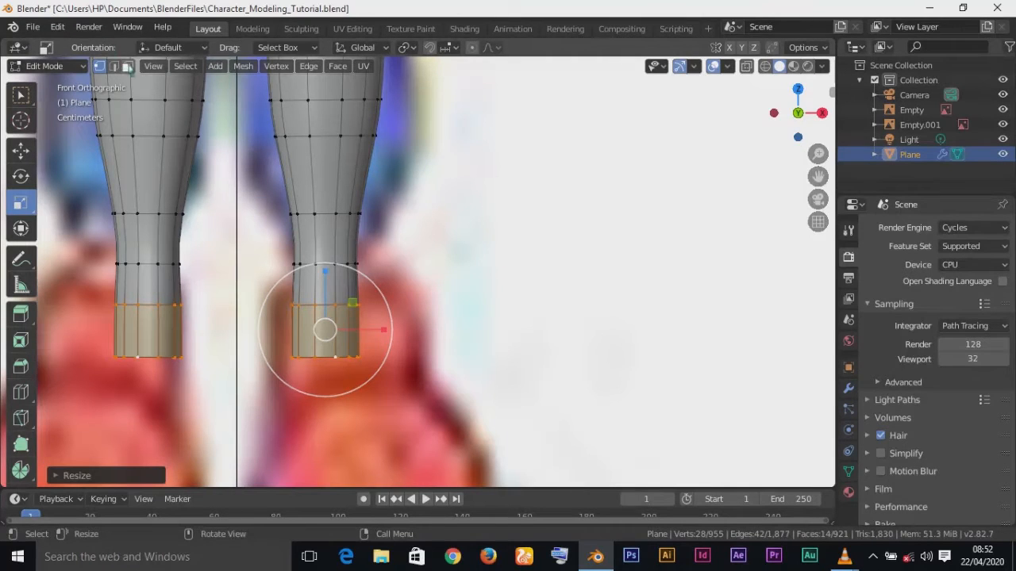
# - Select the ten front faces of the two lowest face rings at the ankle and extrude them
pyautogui.click(127, 66)
pyautogui.click(120, 334)
pyautogui.keyDown('shift'); pyautogui.click(131, 337); pyautogui.keyUp('shift')
pyautogui.keyDown('shift'); pyautogui.click(148, 339); pyautogui.keyUp('shift')
pyautogui.keyDown('shift'); pyautogui.click(166, 342); pyautogui.keyUp('shift')
pyautogui.keyDown('shift'); pyautogui.click(178, 347); pyautogui.keyUp('shift')
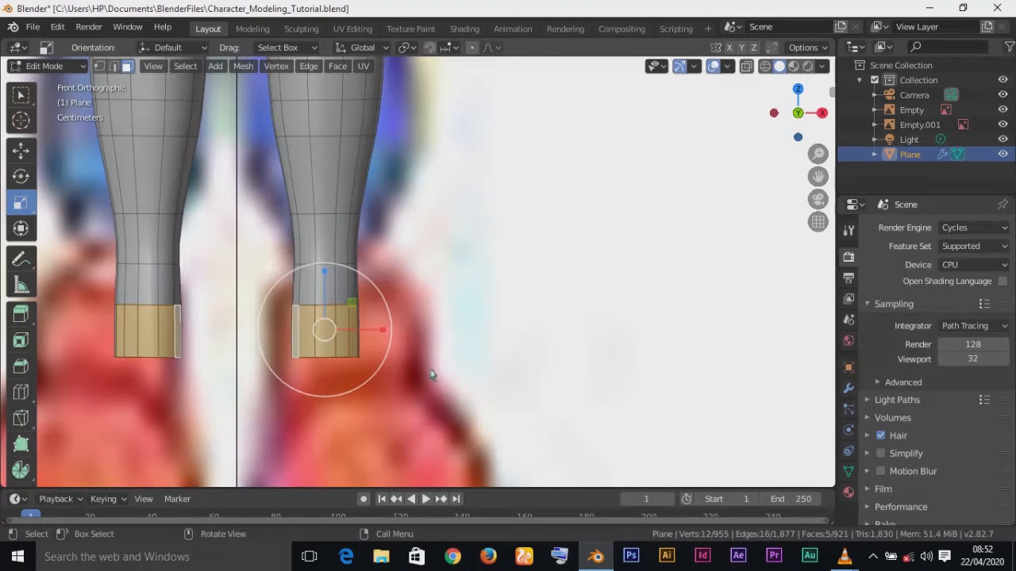
pyautogui.keyDown('shift'); pyautogui.click(316, 292); pyautogui.keyUp('shift')
pyautogui.keyDown('shift'); pyautogui.click(324, 299); pyautogui.keyUp('shift')
pyautogui.keyDown('shift'); pyautogui.click(335, 300); pyautogui.keyUp('shift')
pyautogui.keyDown('shift'); pyautogui.click(347, 303); pyautogui.keyUp('shift')
pyautogui.keyDown('shift'); pyautogui.click(346, 308); pyautogui.keyUp('shift')
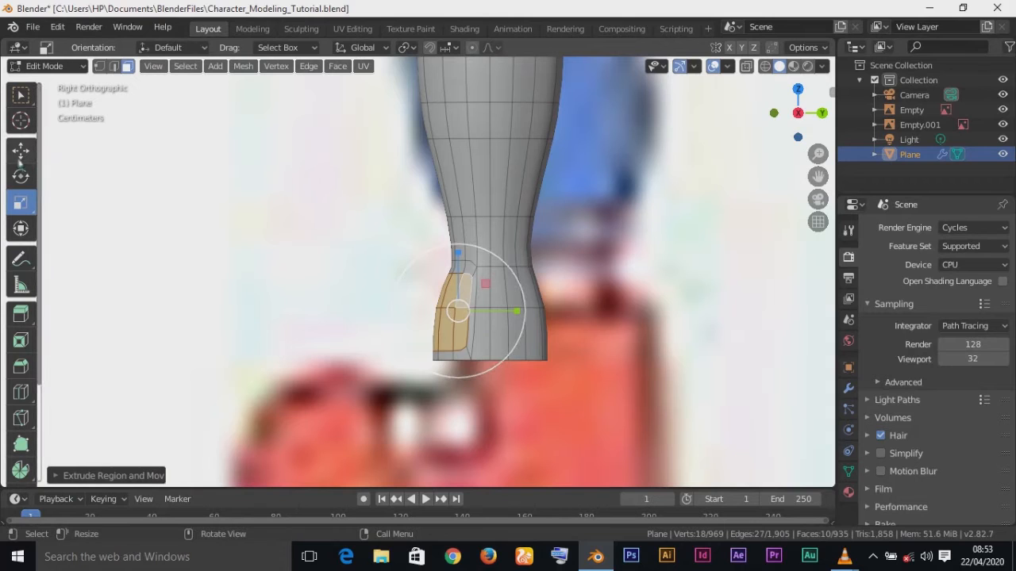
# - Pull the extruded front faces forward along the Y axis and shrink them slightly along Z
pyautogui.click(20, 149)
pyautogui.moveTo(516, 316); pyautogui.dragTo(468, 318)
pyautogui.click(21, 203)
pyautogui.moveTo(410, 254); pyautogui.dragTo(409, 264)
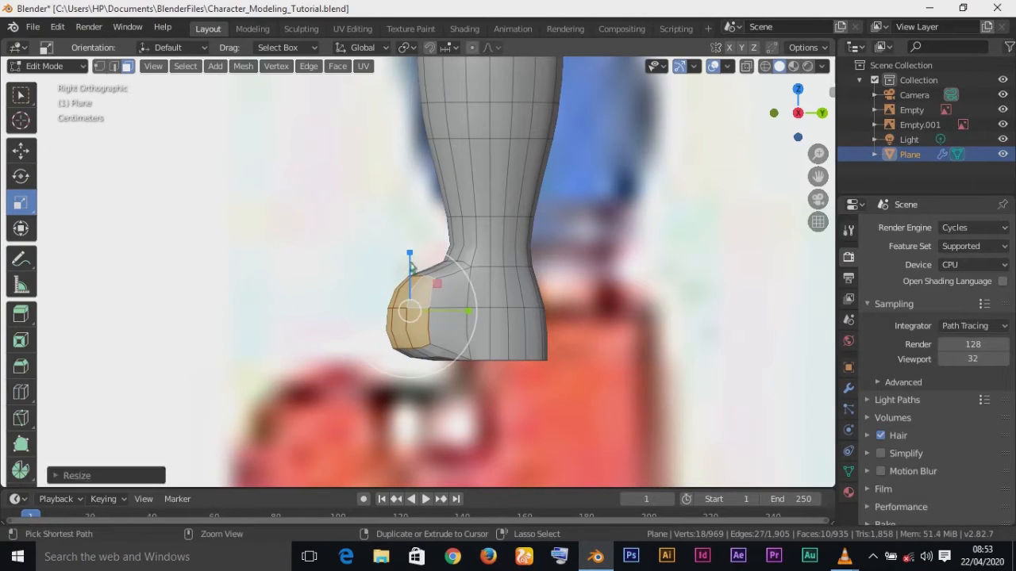
# - Select the horizontal edge loop around the middle of the foot and widen it along the X axis in front view
pyautogui.moveTo(479, 253); pyautogui.dragTo(453, 331, button='middle')
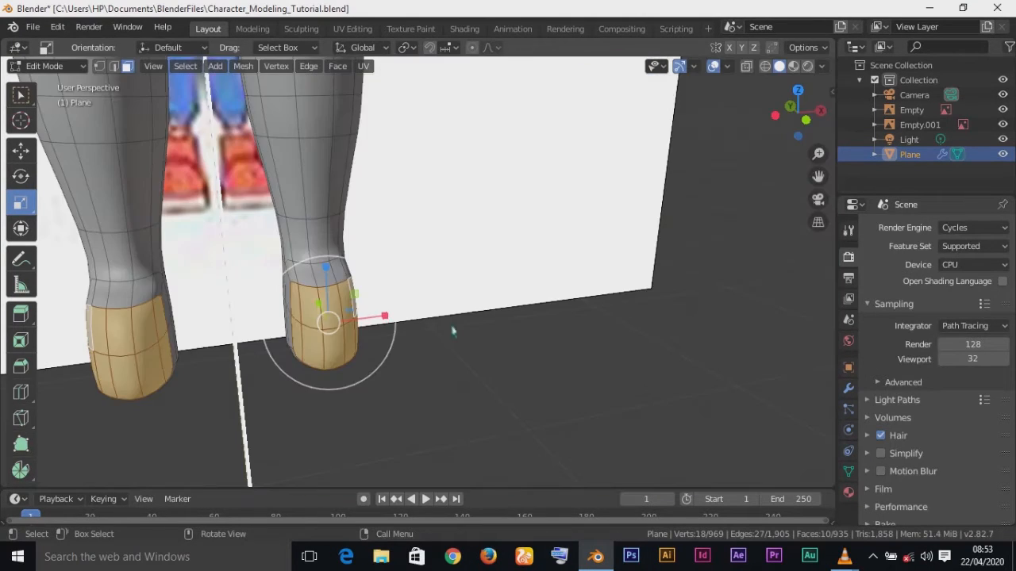
pyautogui.click(399, 336)
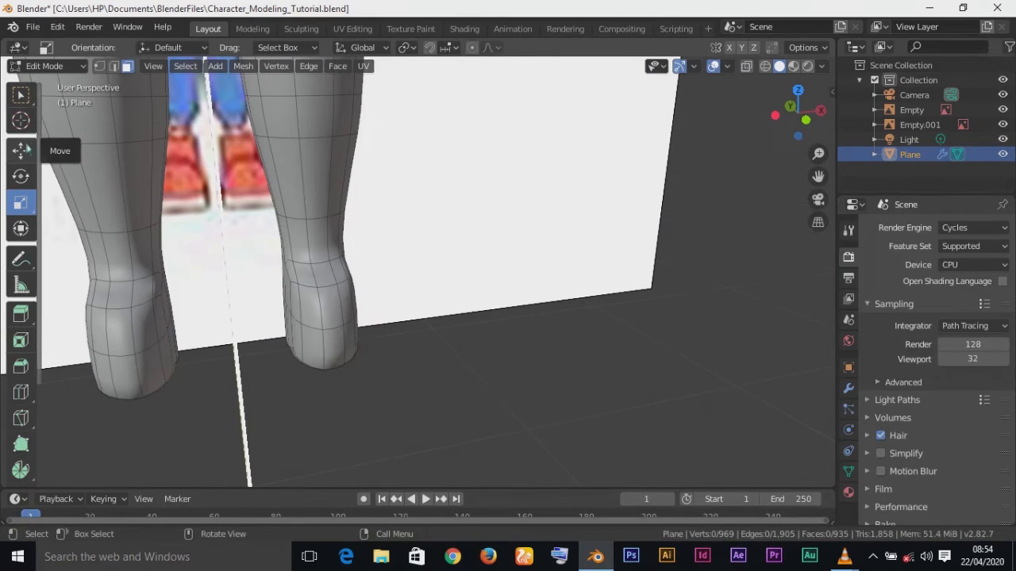
pyautogui.click(114, 66)
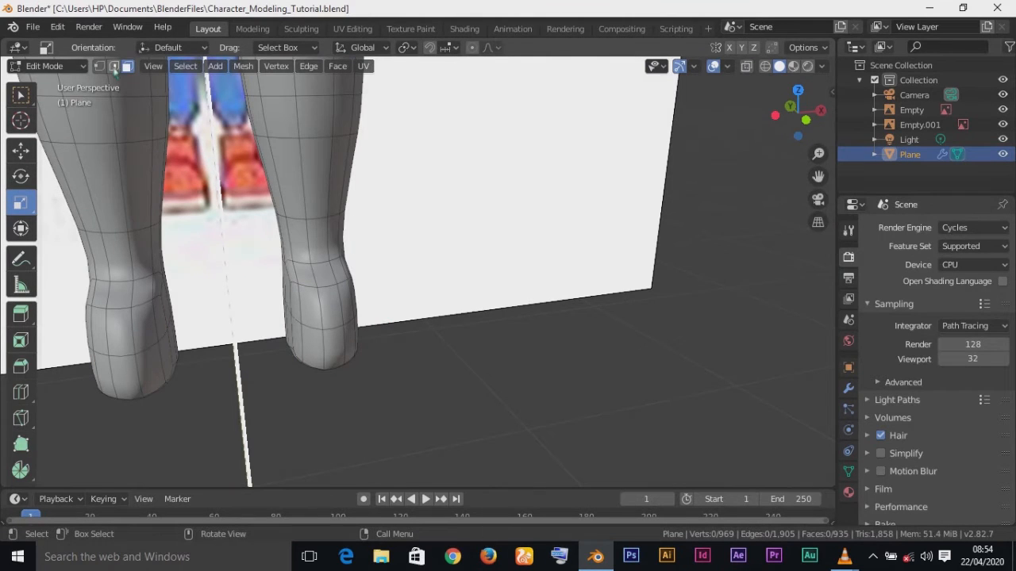
pyautogui.keyDown('alt'); pyautogui.click(328, 335); pyautogui.keyUp('alt')
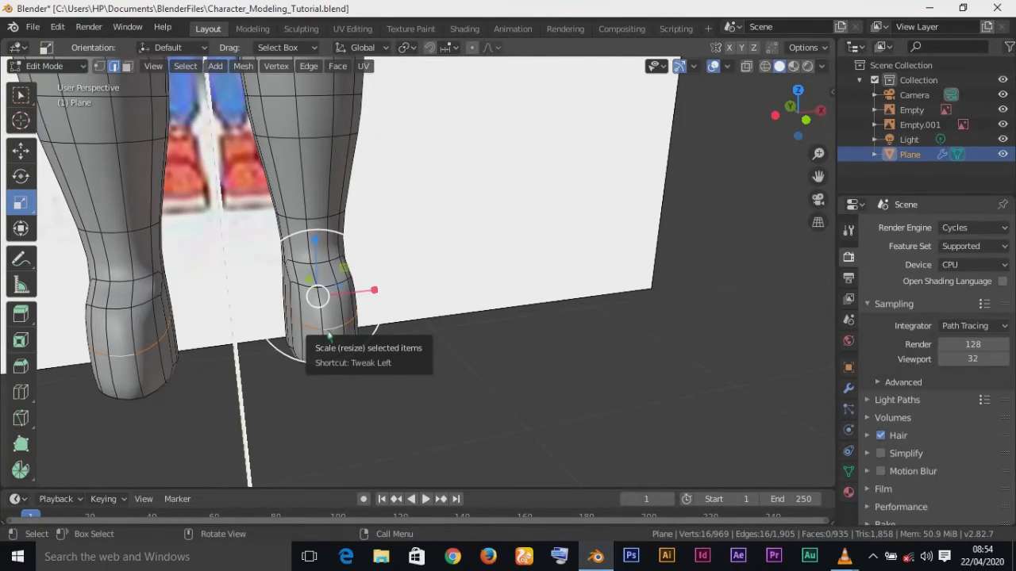
pyautogui.press('KP_1')
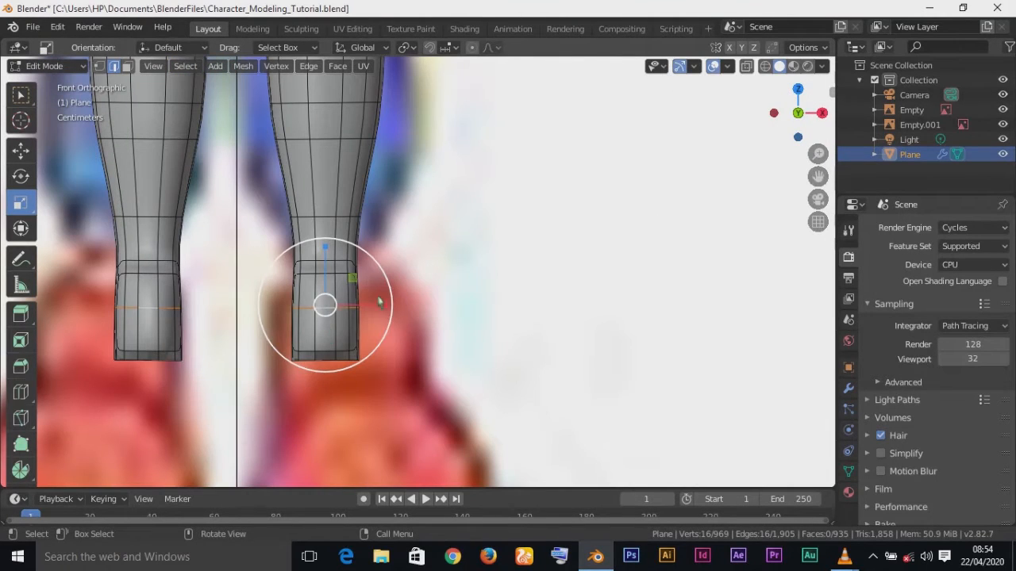
pyautogui.moveTo(381, 307); pyautogui.dragTo(410, 309)
pyautogui.moveTo(449, 341); pyautogui.dragTo(224, 293, button='middle')
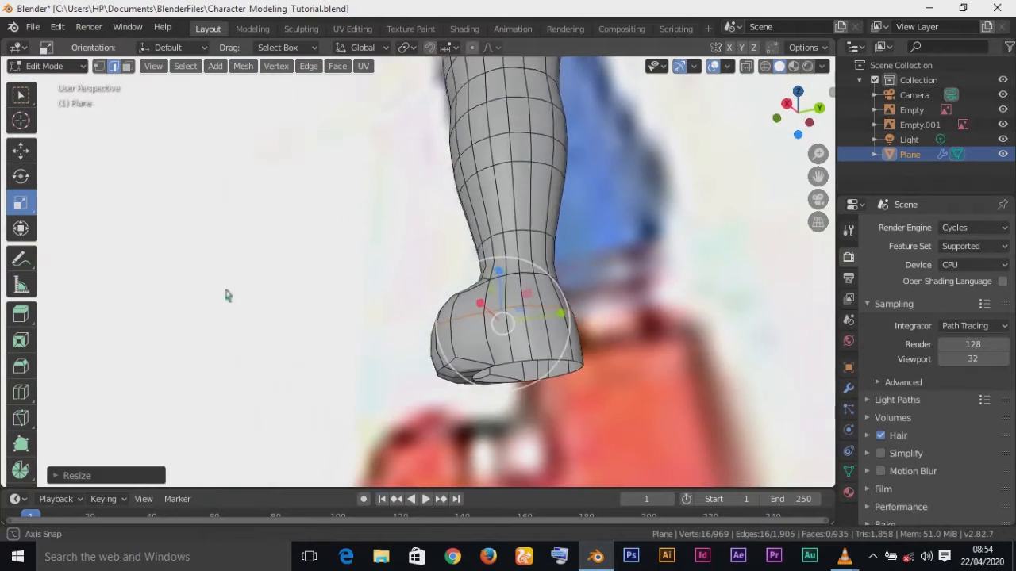
pyautogui.press('KP_1')
pyautogui.moveTo(385, 308); pyautogui.dragTo(403, 311)
# - Select the row of edges along the upper front of the foot and move it down along the Z axis in side view
pyautogui.moveTo(323, 304); pyautogui.dragTo(296, 288, button='middle')
pyautogui.click(295, 286)
pyautogui.keyDown('shift'); pyautogui.click(319, 291); pyautogui.keyUp('shift')
pyautogui.keyDown('shift'); pyautogui.click(341, 293); pyautogui.keyUp('shift')
pyautogui.keyDown('shift'); pyautogui.click(351, 292); pyautogui.keyUp('shift')
pyautogui.moveTo(350, 293); pyautogui.dragTo(366, 297, button='middle')
pyautogui.keyDown('shift'); pyautogui.click(367, 295); pyautogui.keyUp('shift')
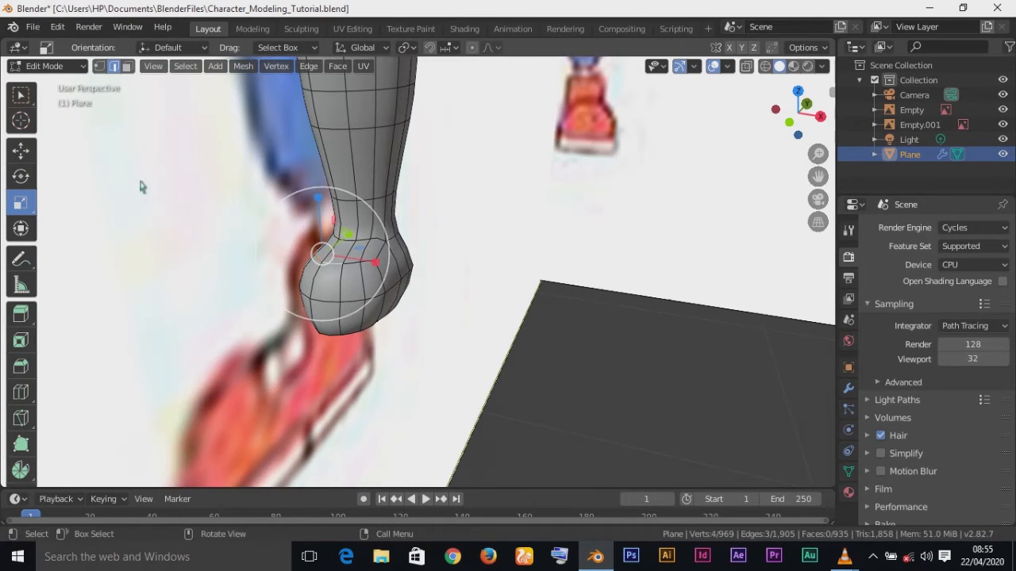
pyautogui.press('w')
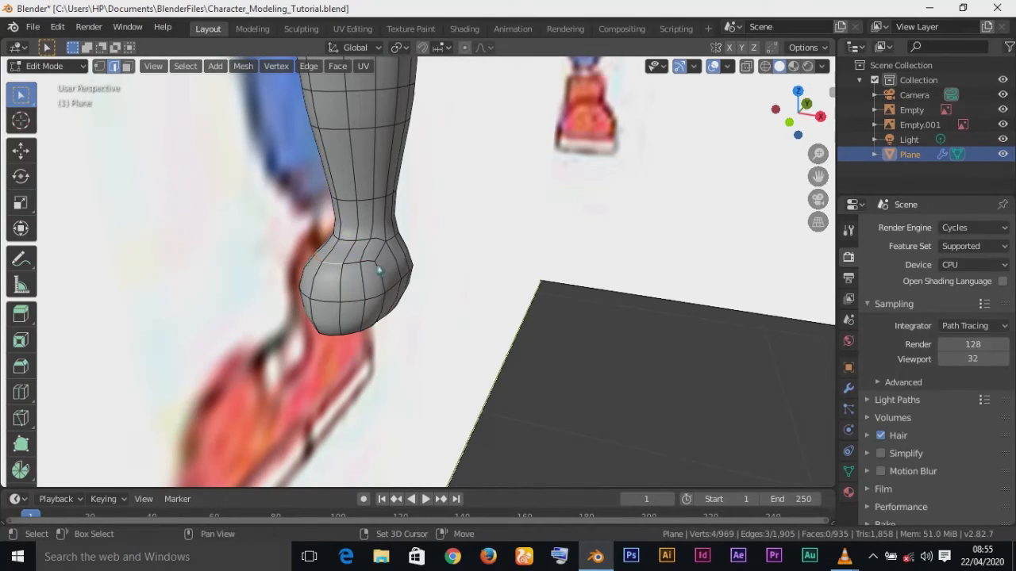
pyautogui.keyDown('shift'); pyautogui.click(356, 272); pyautogui.keyUp('shift')
pyautogui.hotkey('ctrl', 'z')
pyautogui.keyDown('shift'); pyautogui.click(359, 265); pyautogui.keyUp('shift')
pyautogui.moveTo(368, 269); pyautogui.dragTo(329, 267, button='middle')
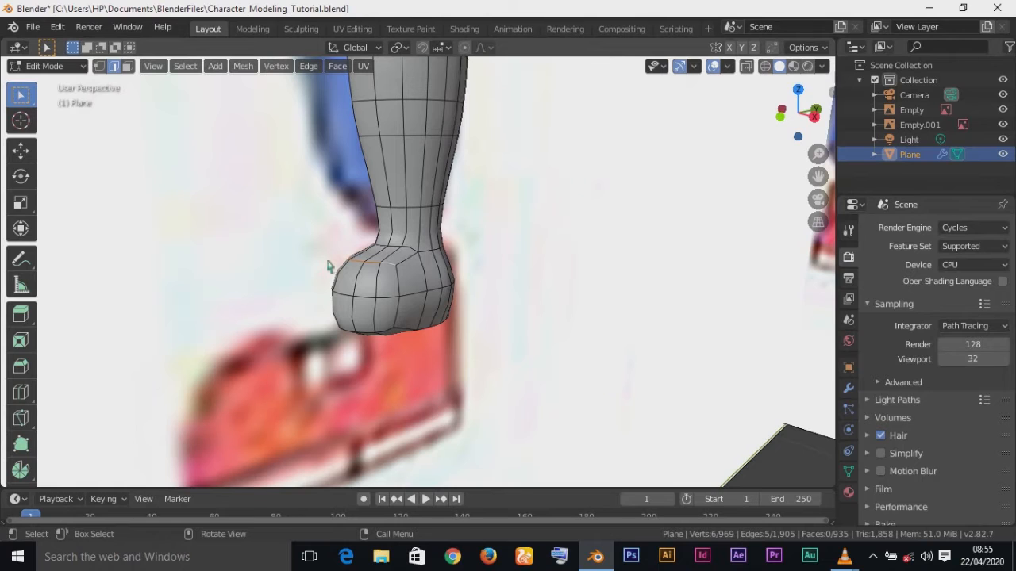
pyautogui.press('KP_3')
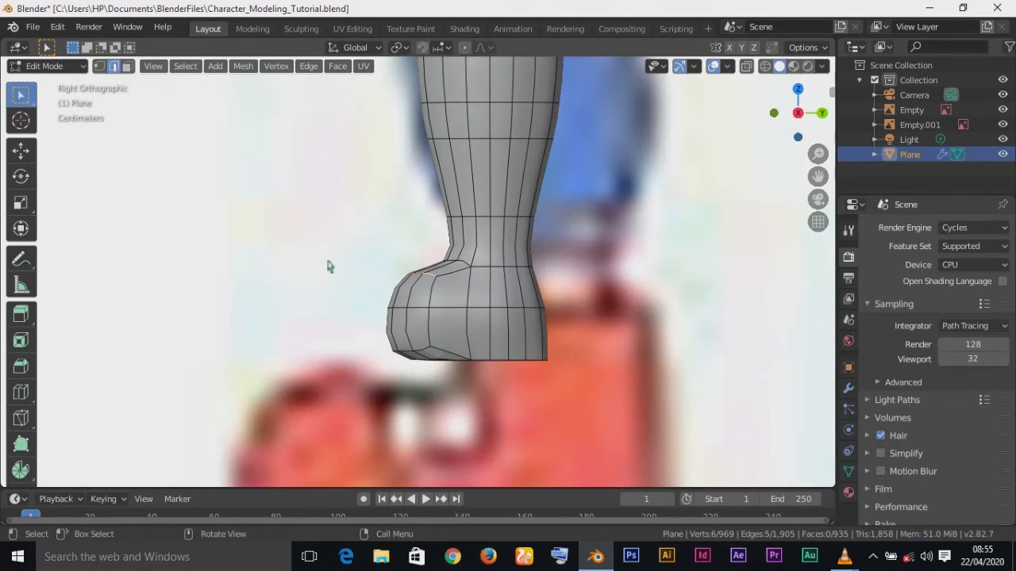
pyautogui.click(21, 150)
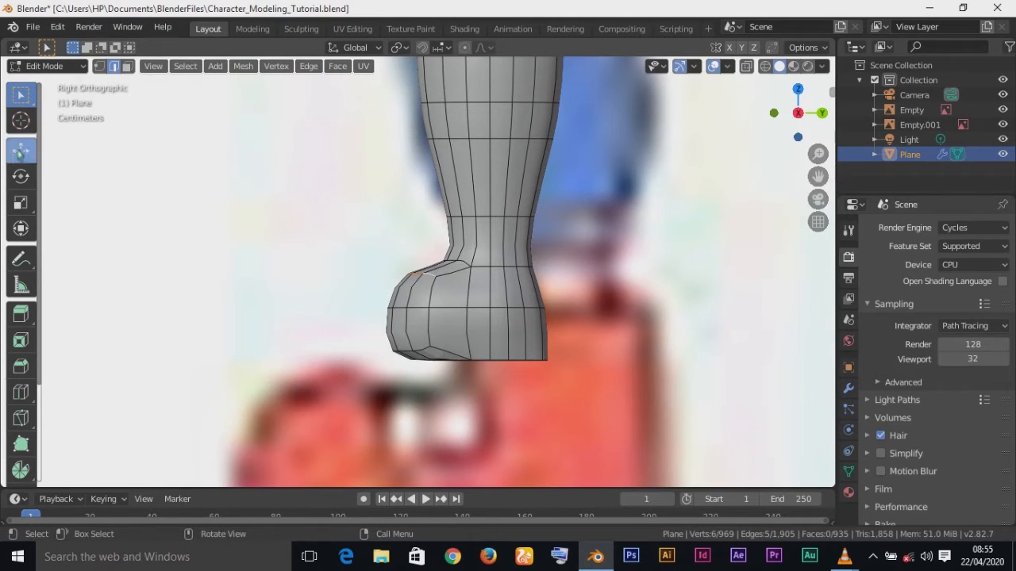
pyautogui.moveTo(415, 210); pyautogui.dragTo(421, 230)
# - Select the ten faces on the front of the foot in front view and extrude them forward along Y by about 0.05 m
pyautogui.press('KP_1')
pyautogui.click(290, 341)
pyautogui.keyDown('shift'); pyautogui.click(316, 338); pyautogui.keyUp('shift')
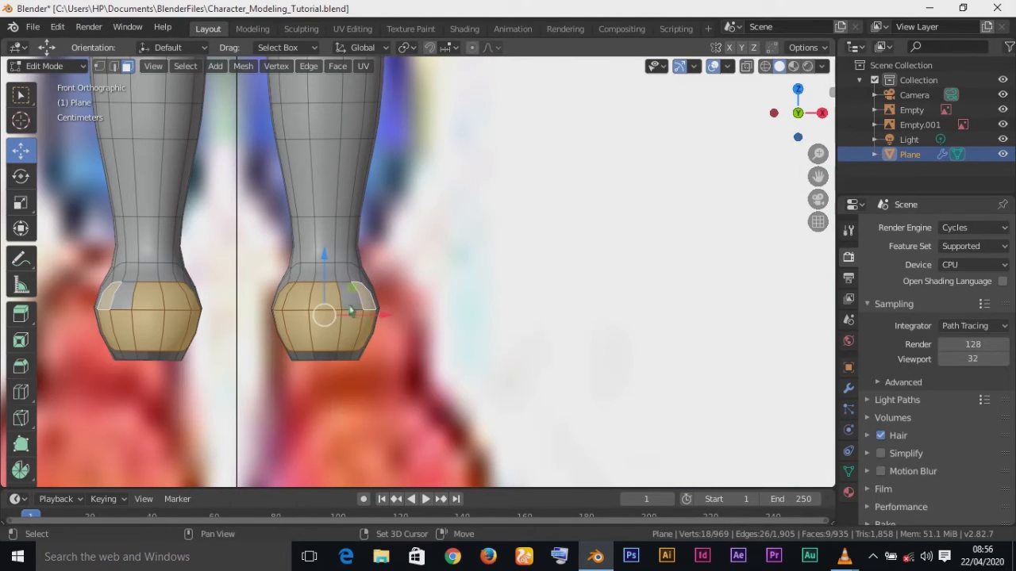
pyautogui.keyDown('shift'); pyautogui.click(354, 307); pyautogui.keyUp('shift')
pyautogui.press('KP_3')
pyautogui.press('e')
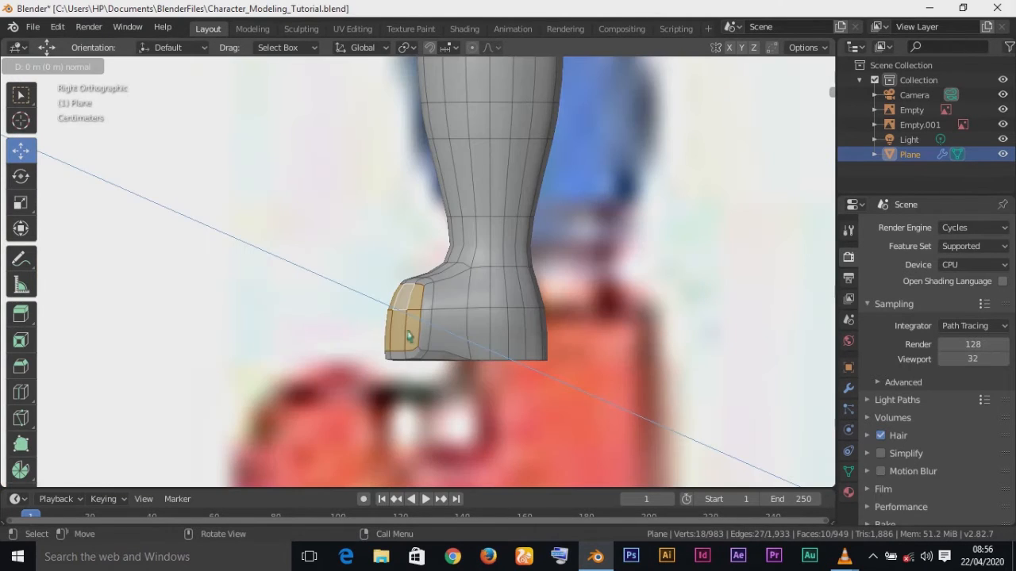
pyautogui.press('y')
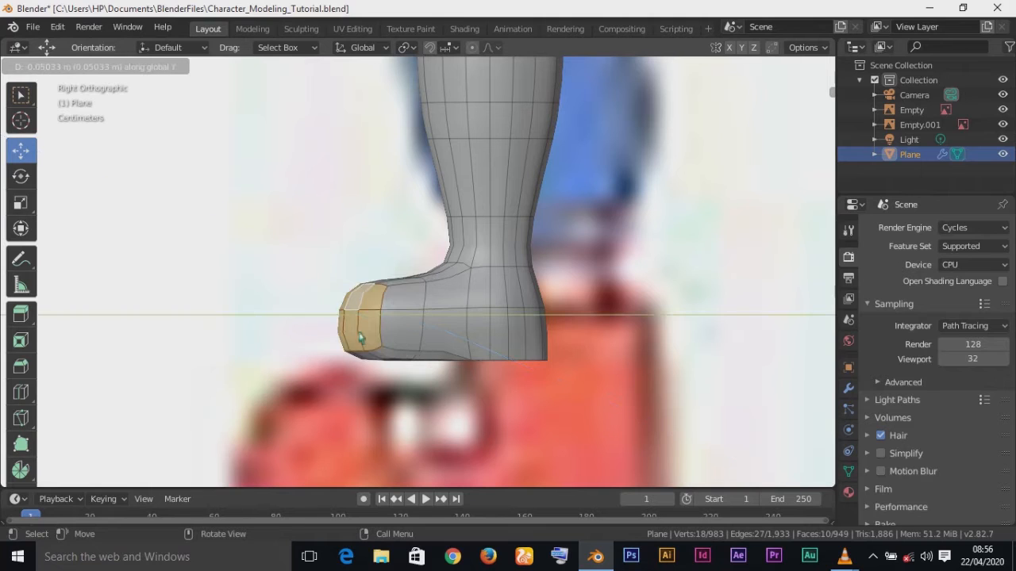
pyautogui.click(359, 340)
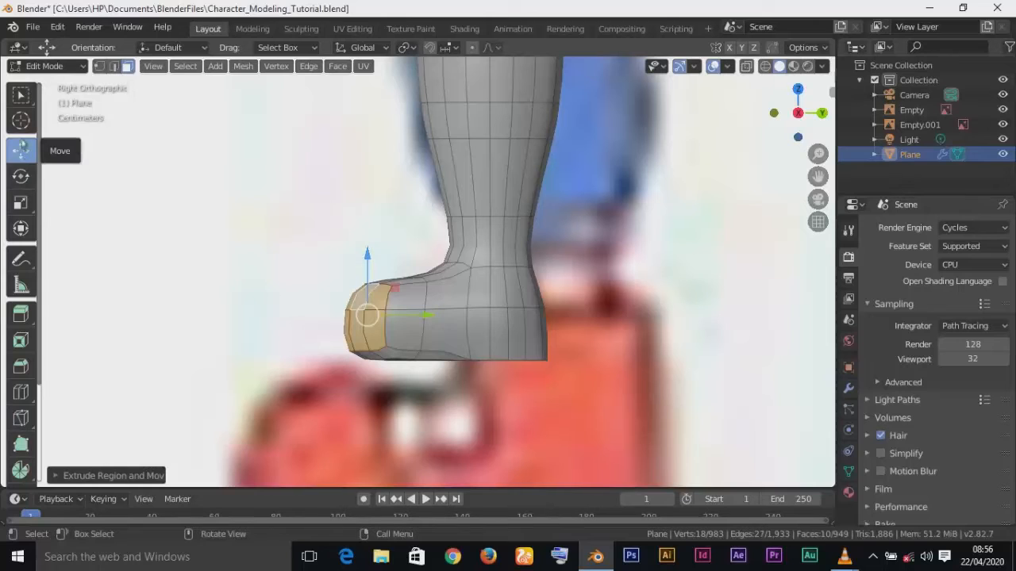
# - Shrink the extruded front faces slightly along the Z axis, then delete those faces to open the foot's front
pyautogui.click(21, 203)
pyautogui.moveTo(366, 256); pyautogui.dragTo(367, 274)
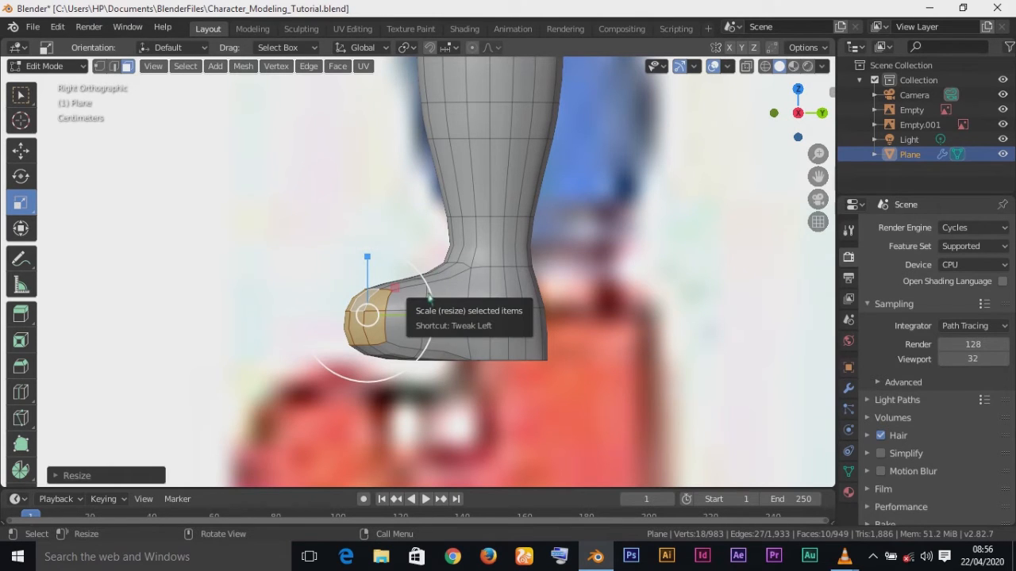
pyautogui.moveTo(428, 297); pyautogui.dragTo(268, 204, button='middle')
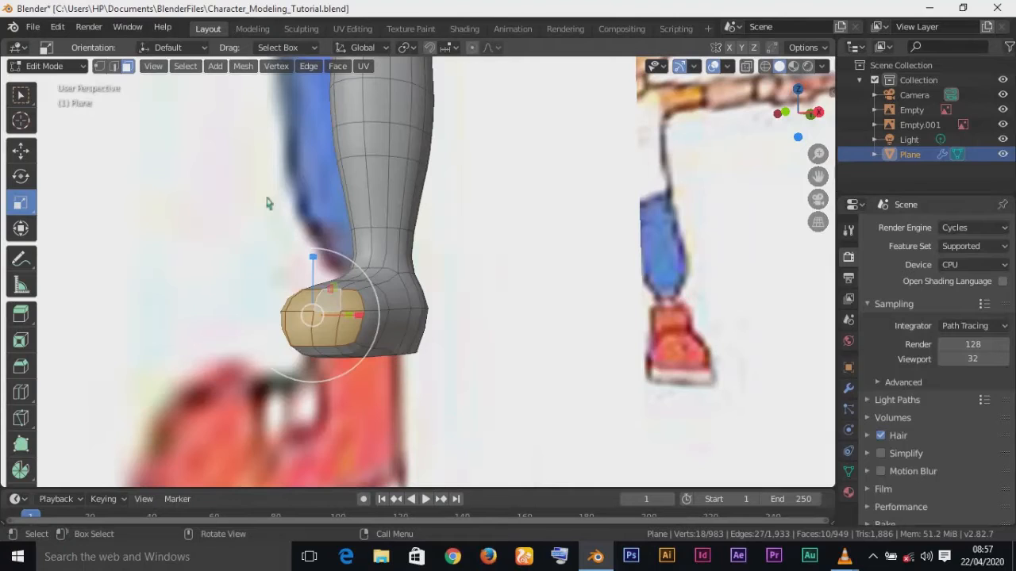
pyautogui.press('x')
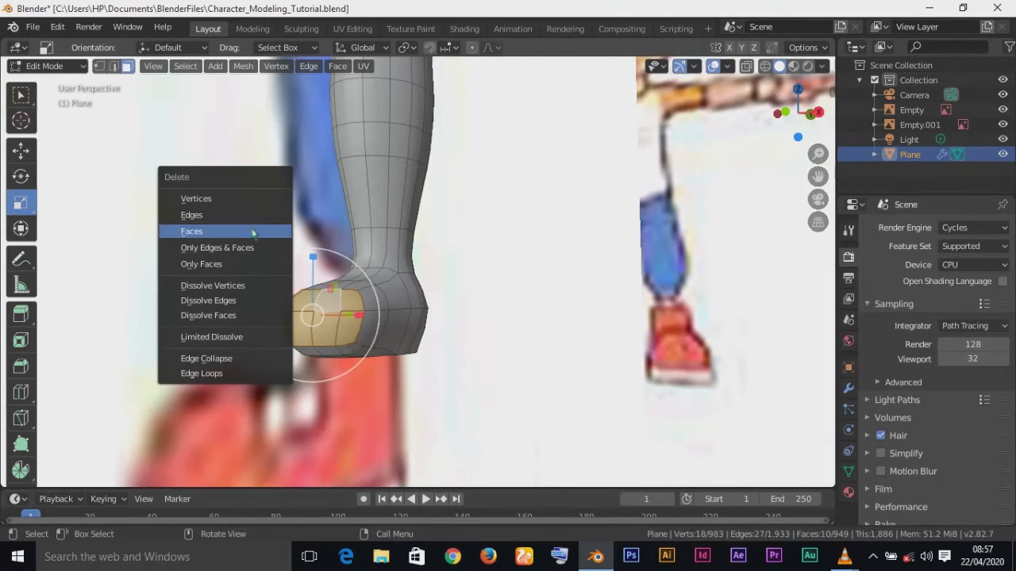
pyautogui.click(252, 232)
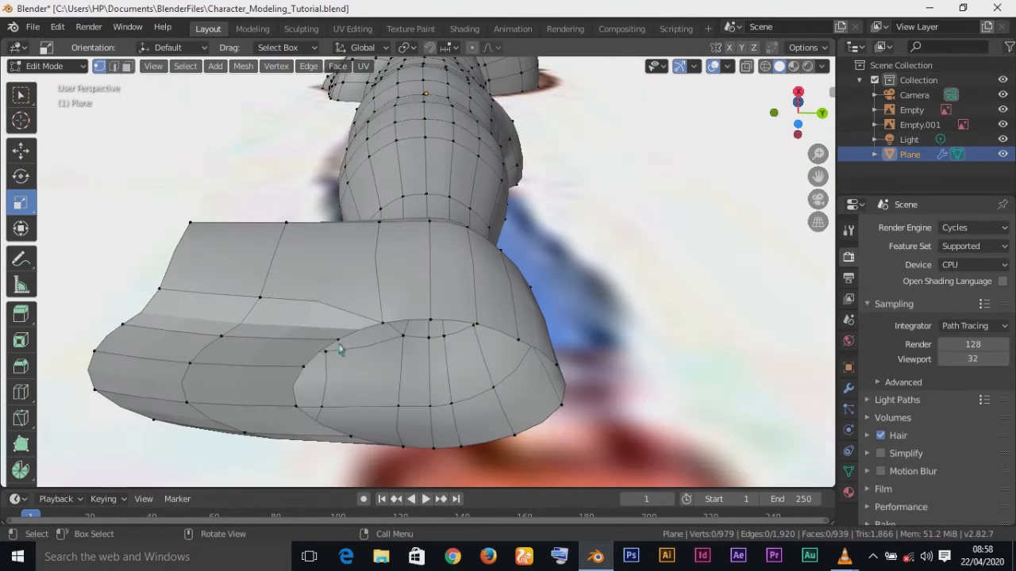
# - Move the uneven vertices on the underside, along the front edge of the sole opening, back along the Y axis
pyautogui.click(338, 345)
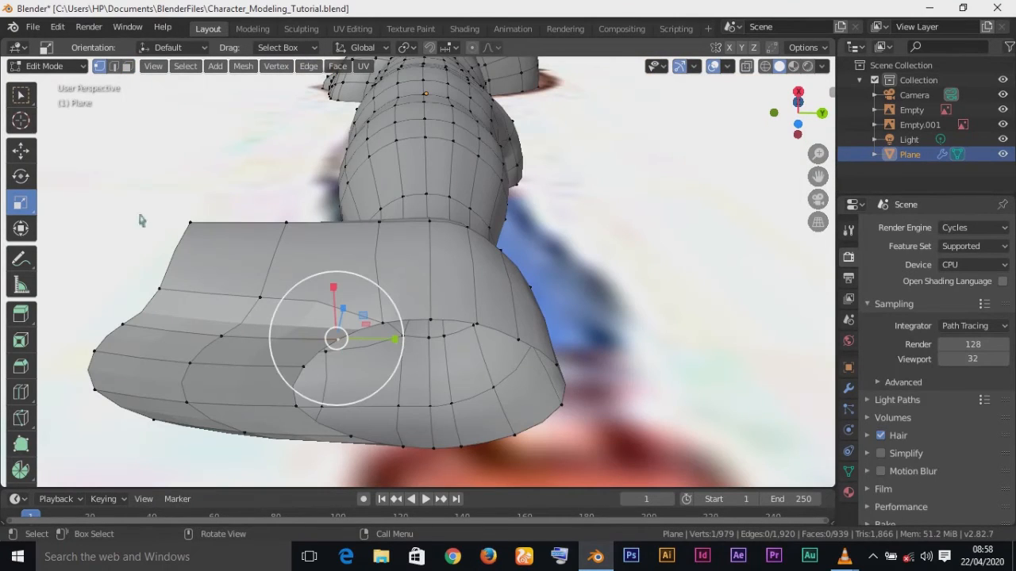
pyautogui.click(20, 149)
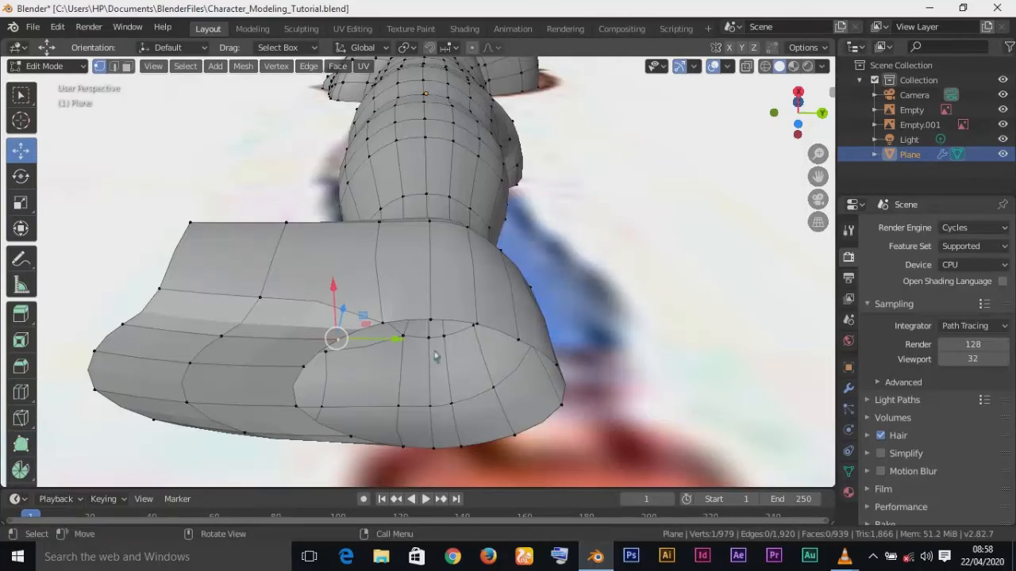
pyautogui.moveTo(397, 339); pyautogui.dragTo(473, 365)
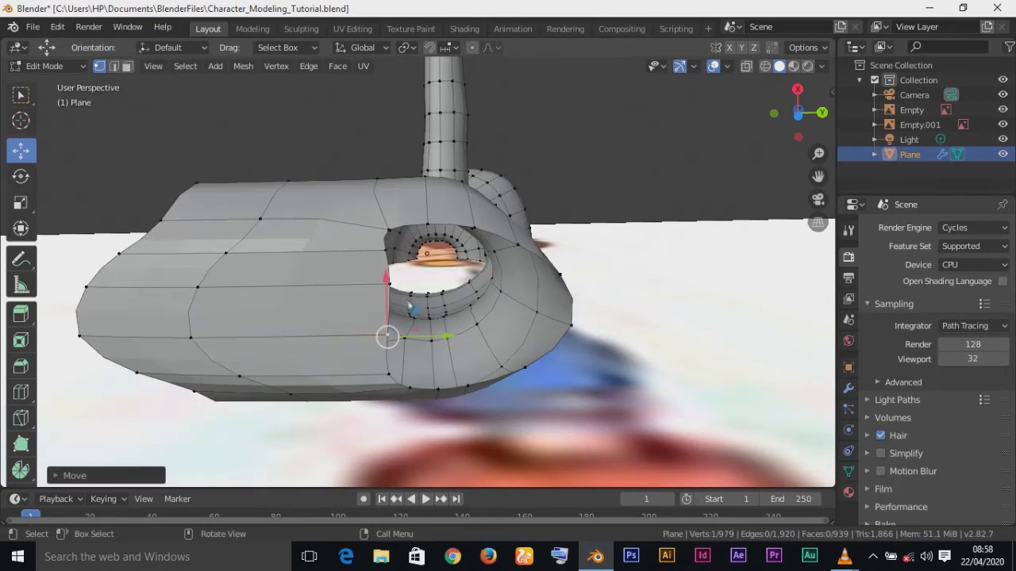
pyautogui.click(389, 278)
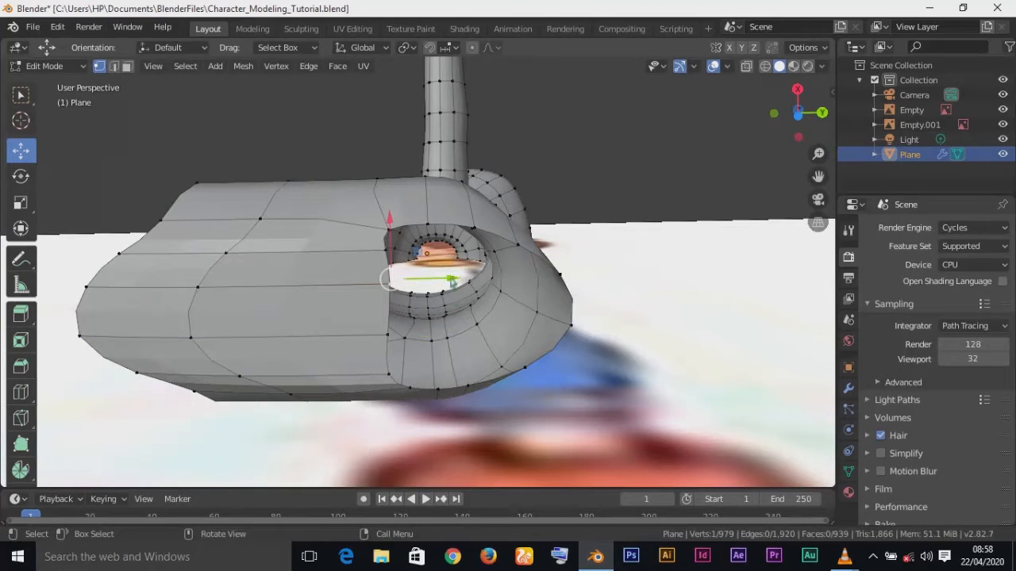
pyautogui.press('g')
pyautogui.click(429, 345)
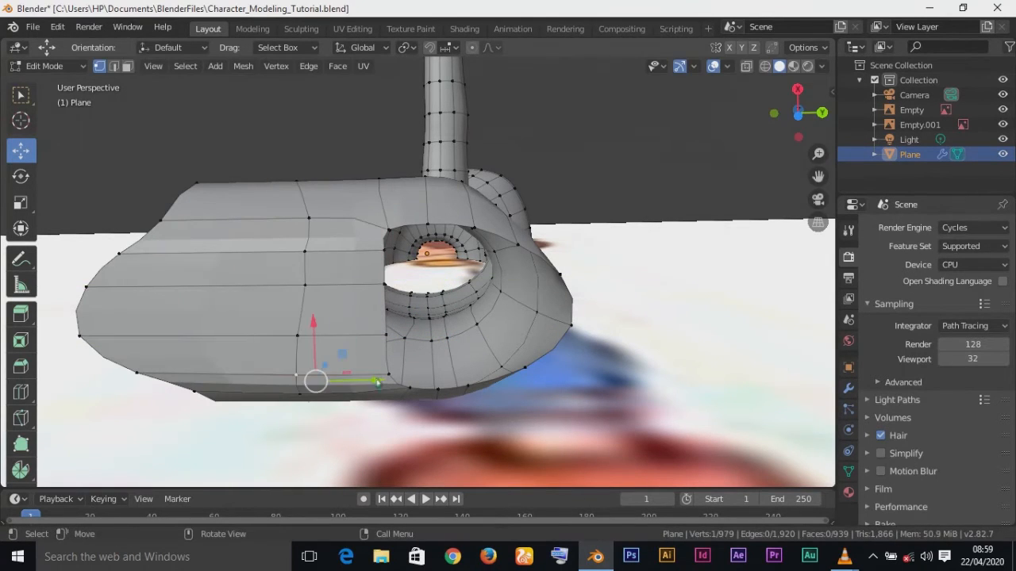
# - Shift the uneven vertices of the middle cross row on the foot's underside along the Y axis to straighten the row
pyautogui.press('g')
pyautogui.click(314, 352)
pyautogui.click(297, 339)
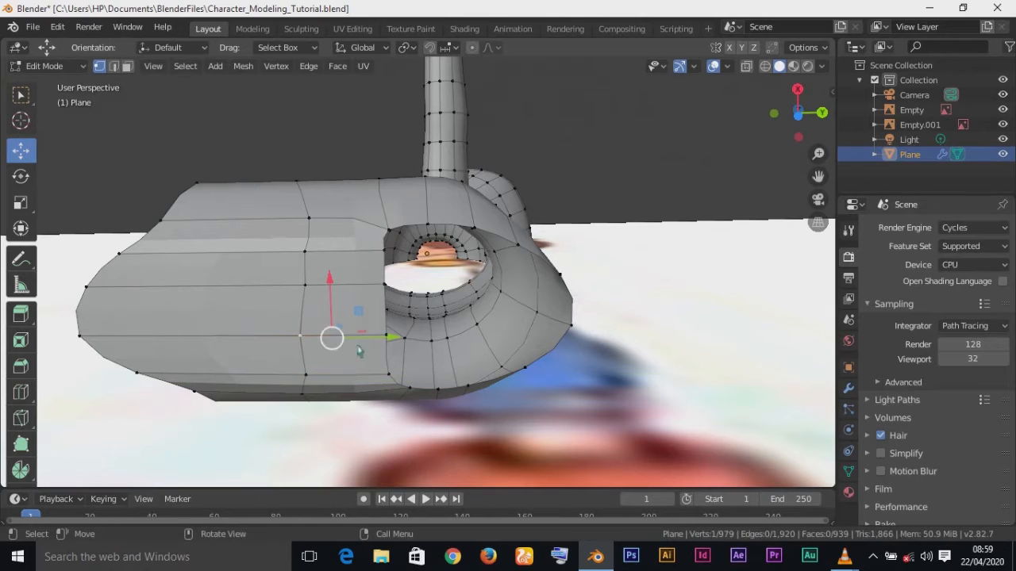
pyautogui.press('g')
pyautogui.click(405, 351)
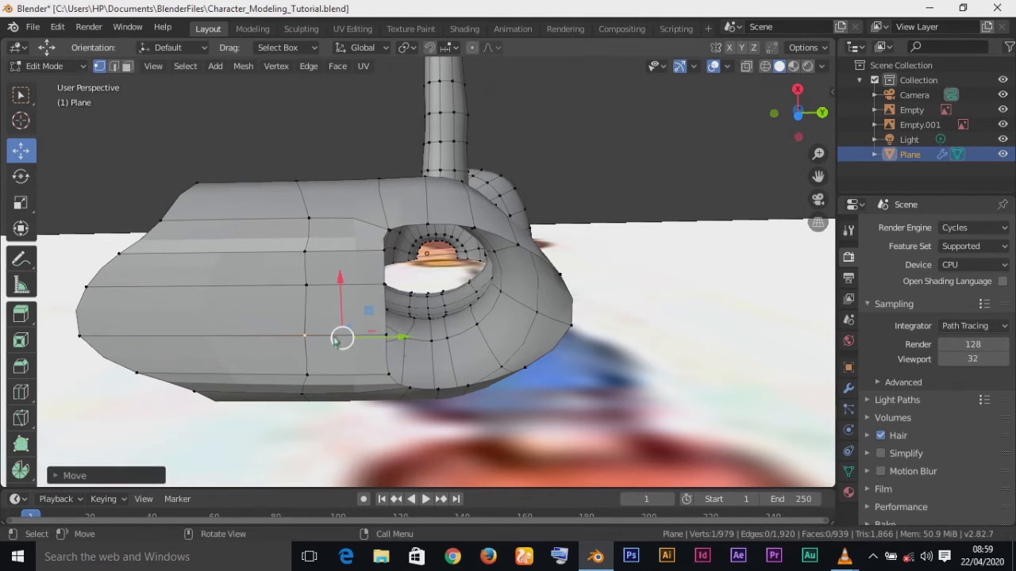
# - Try scaling the six-vertex middle cross row on the underside of the foot
pyautogui.click(21, 204)
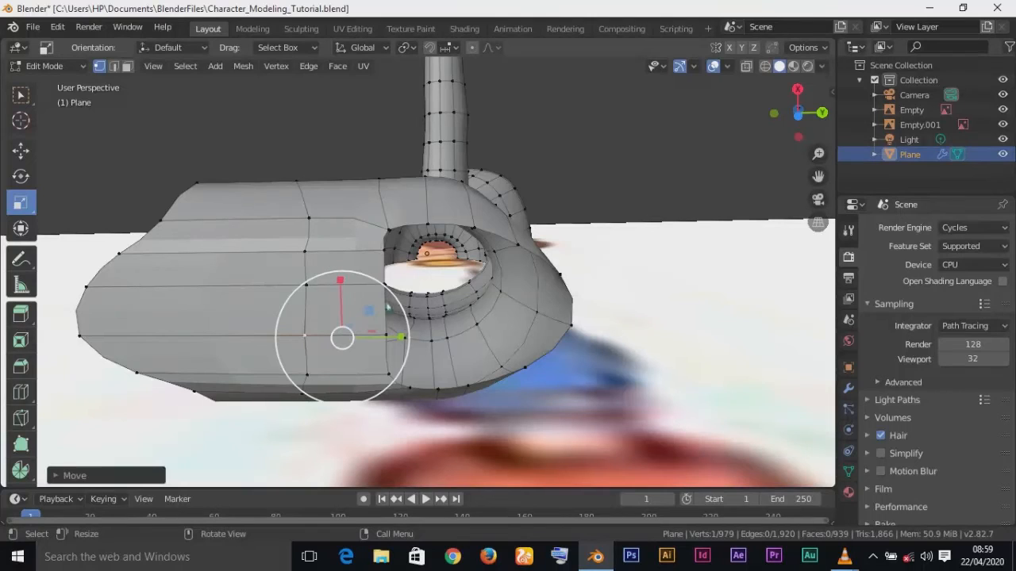
pyautogui.moveTo(403, 338); pyautogui.dragTo(390, 335)
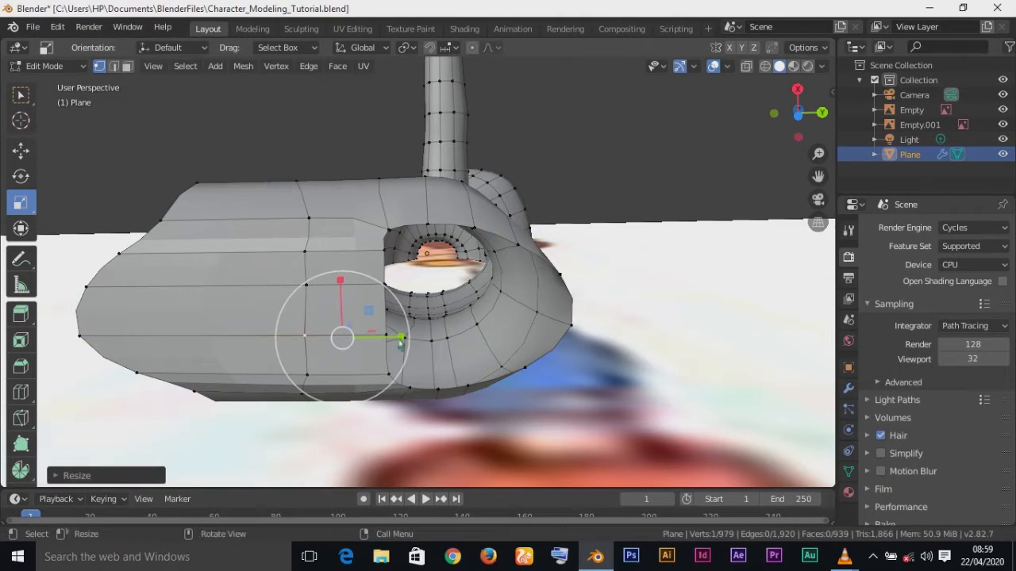
pyautogui.keyDown('alt'); pyautogui.click(310, 219); pyautogui.keyUp('alt')
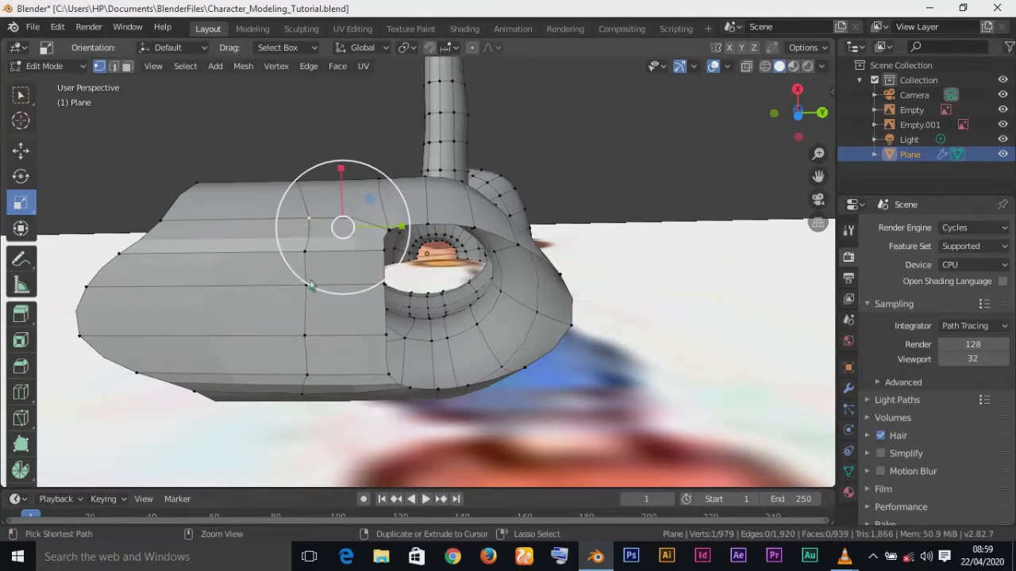
pyautogui.keyDown('ctrl'); pyautogui.click(301, 396); pyautogui.keyUp('ctrl')
pyautogui.moveTo(386, 313); pyautogui.dragTo(390, 313)
pyautogui.click(416, 318)
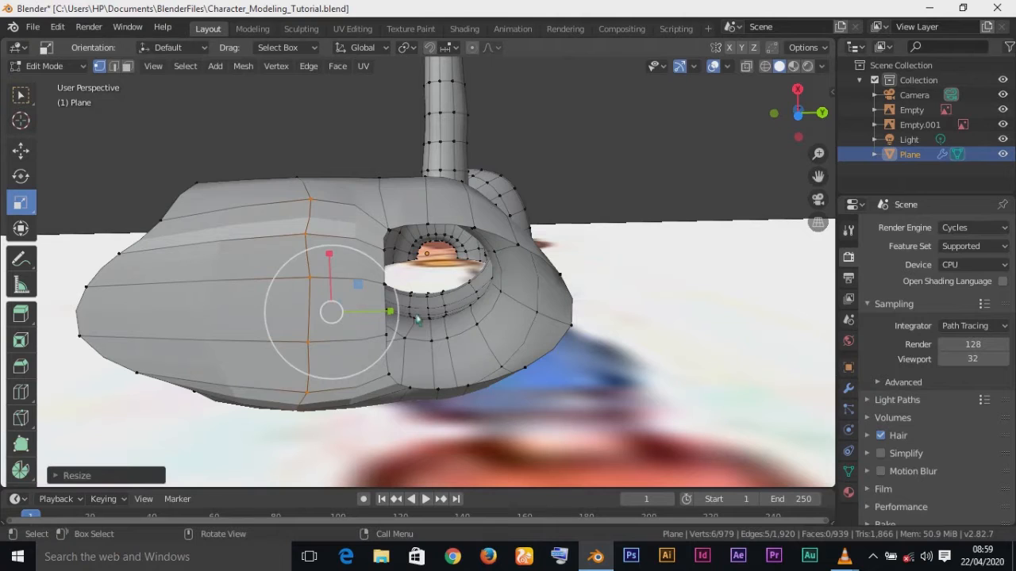
pyautogui.hotkey('ctrl', 'z')
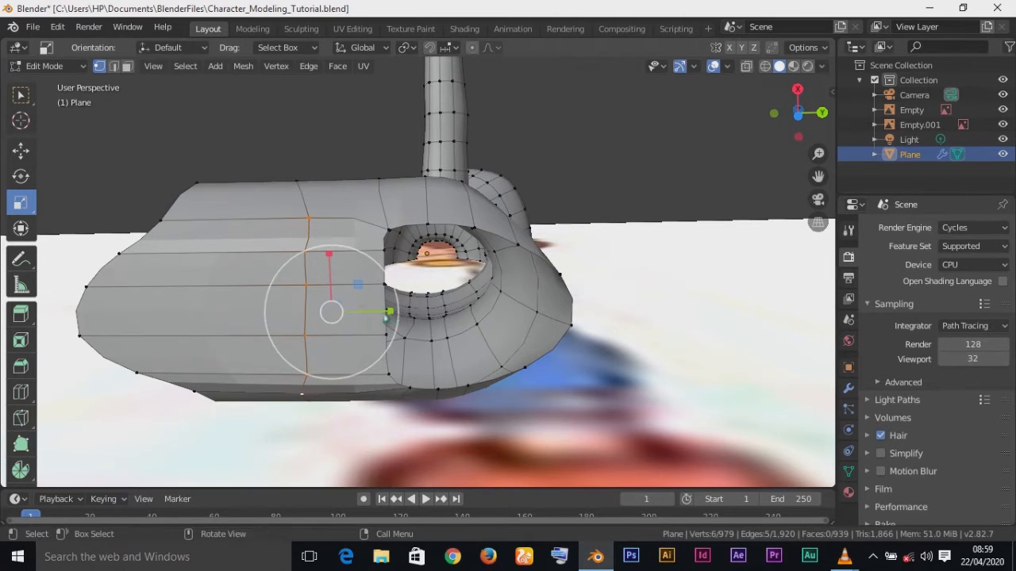
pyautogui.press('s')
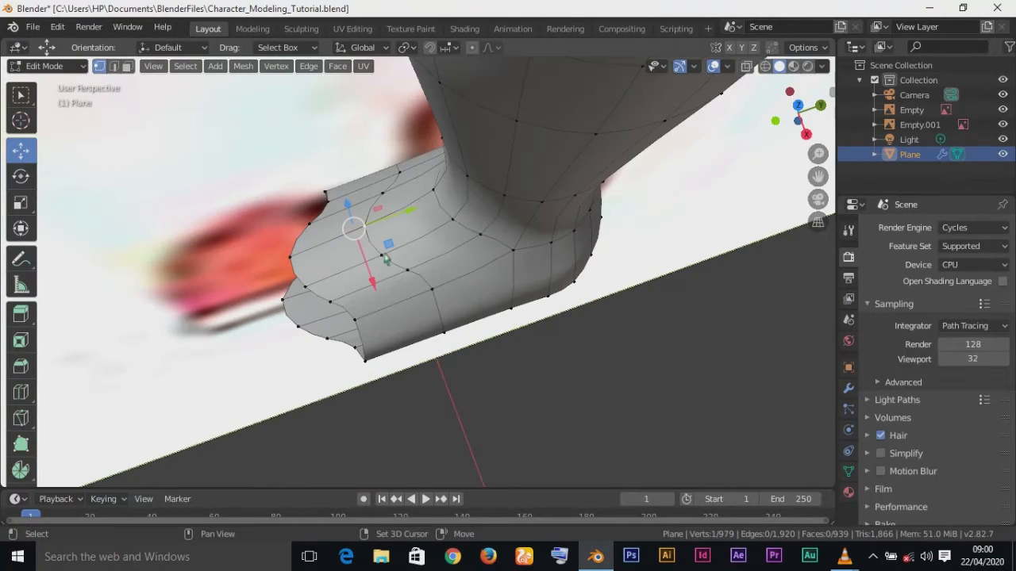
# - Select the edge loop around the middle of the front foot and flatten it along Y with a scale of 0
pyautogui.keyDown('alt'); pyautogui.click(386, 258); pyautogui.keyUp('alt')
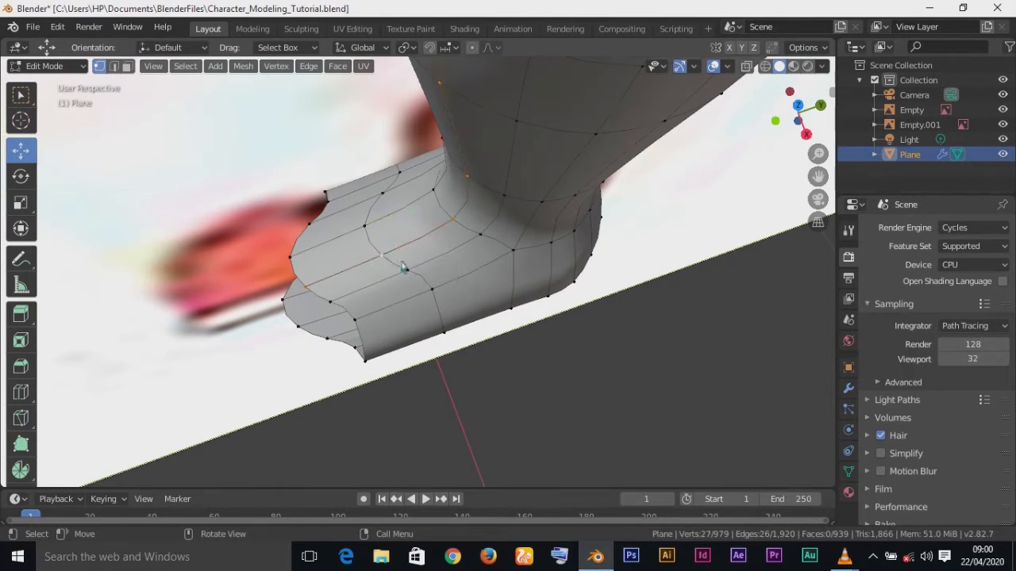
pyautogui.moveTo(407, 276); pyautogui.dragTo(391, 290, button='middle')
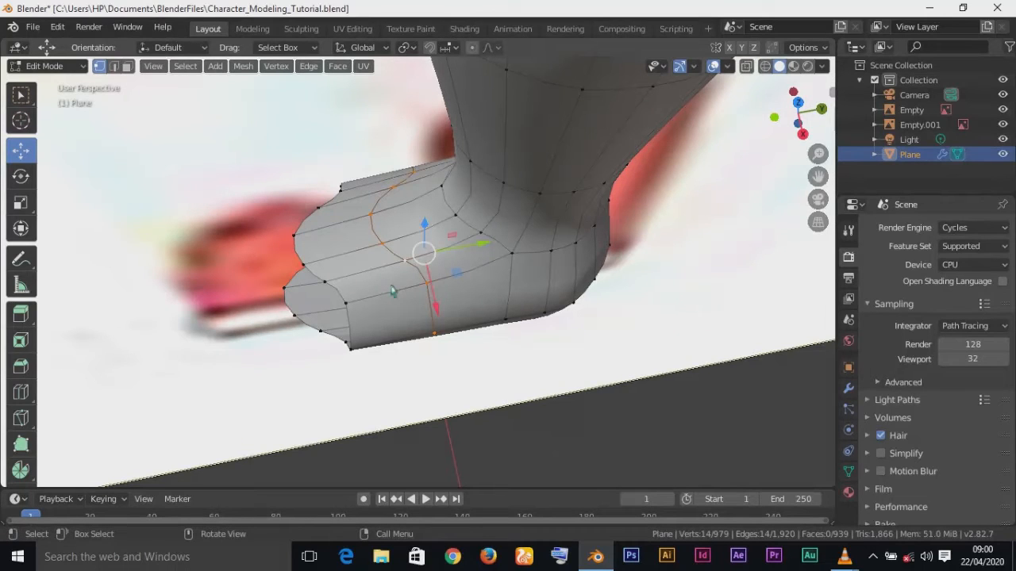
pyautogui.press('s')
pyautogui.press('y')
pyautogui.press('0')
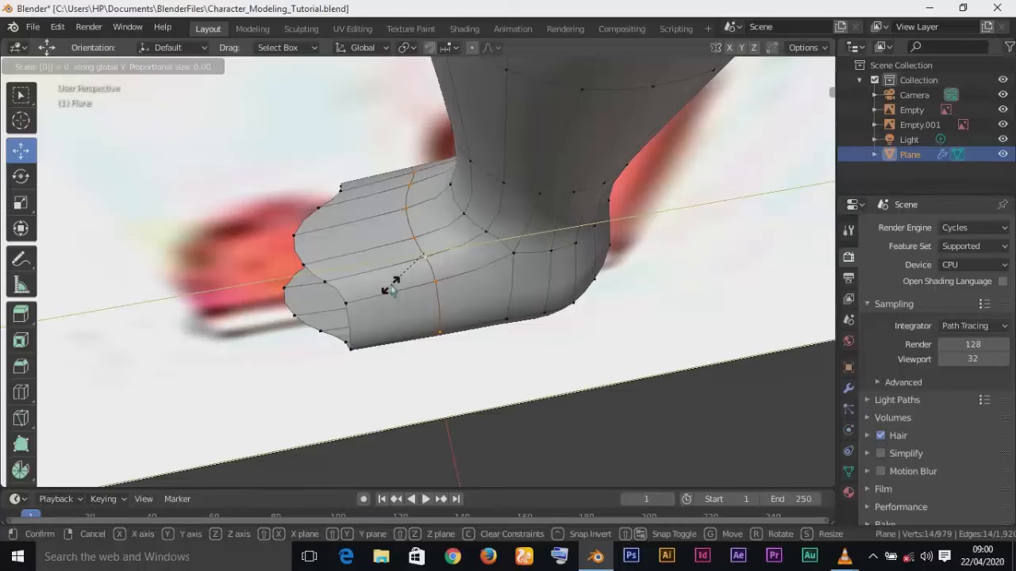
pyautogui.press('Return')
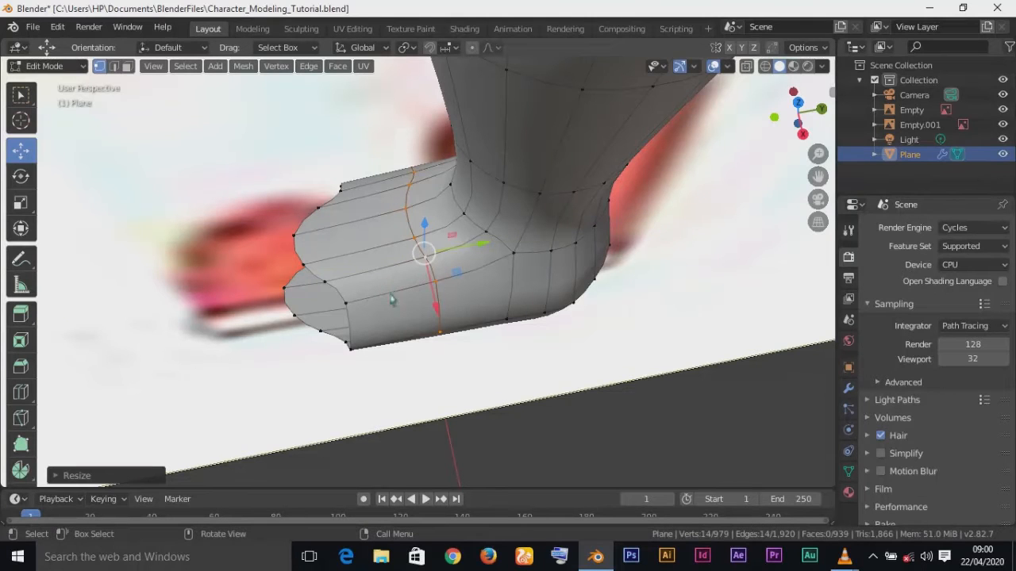
# - Flatten the open front edge loop along Y with a scale of 0 and lower its bottom row of vertices along Z
pyautogui.keyDown('alt'); pyautogui.click(347, 305); pyautogui.keyUp('alt')
pyautogui.press('s')
pyautogui.press('y')
pyautogui.press('0')
pyautogui.press('Return')
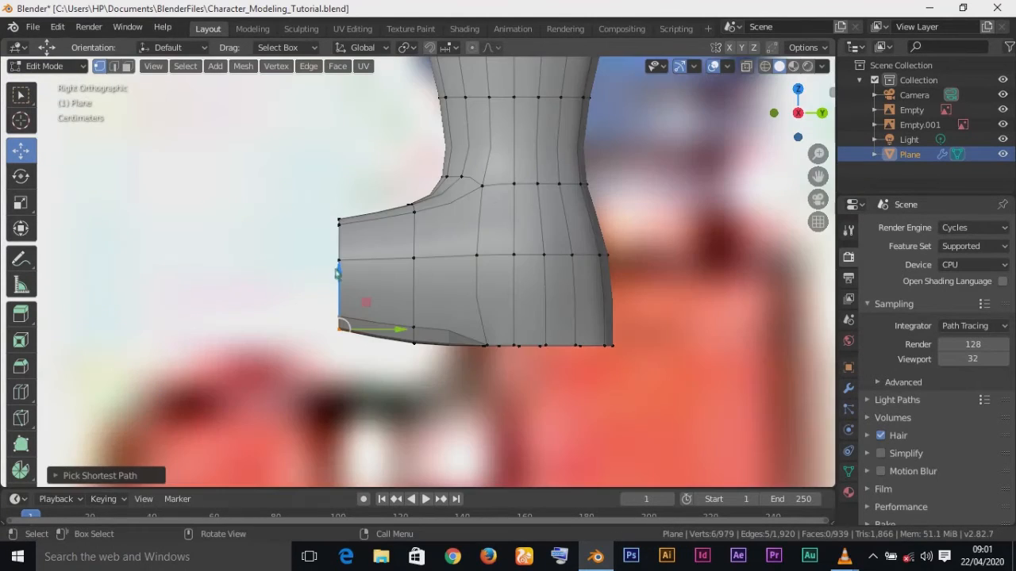
pyautogui.moveTo(339, 275); pyautogui.dragTo(339, 290)
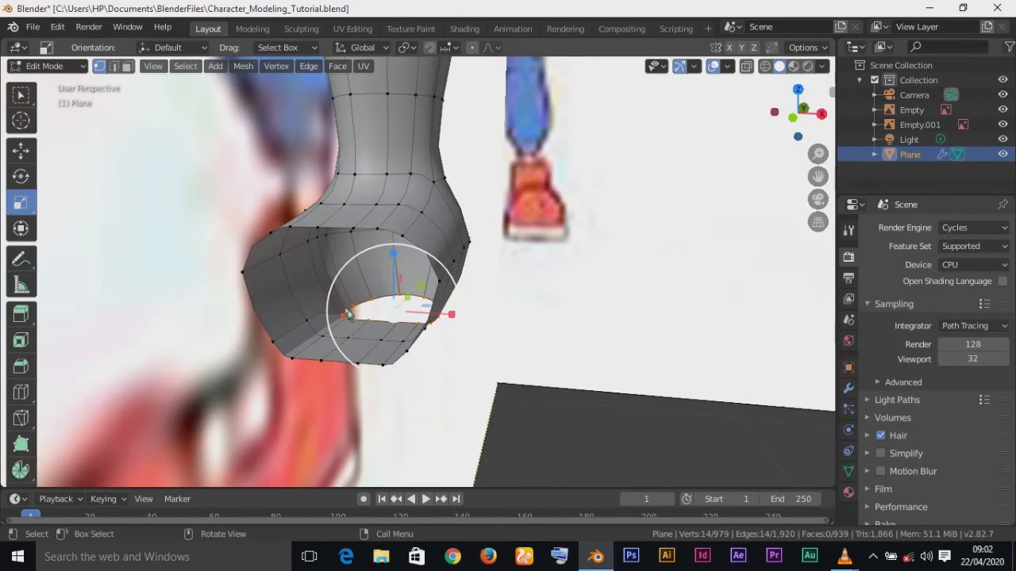
# - Add the neighbouring lower side vertices to the selected sole edge loop and widen the selection along the X axis in front view
pyautogui.keyDown('alt'); pyautogui.keyDown('shift'); pyautogui.click(317, 319); pyautogui.keyUp('shift'); pyautogui.keyUp('alt')
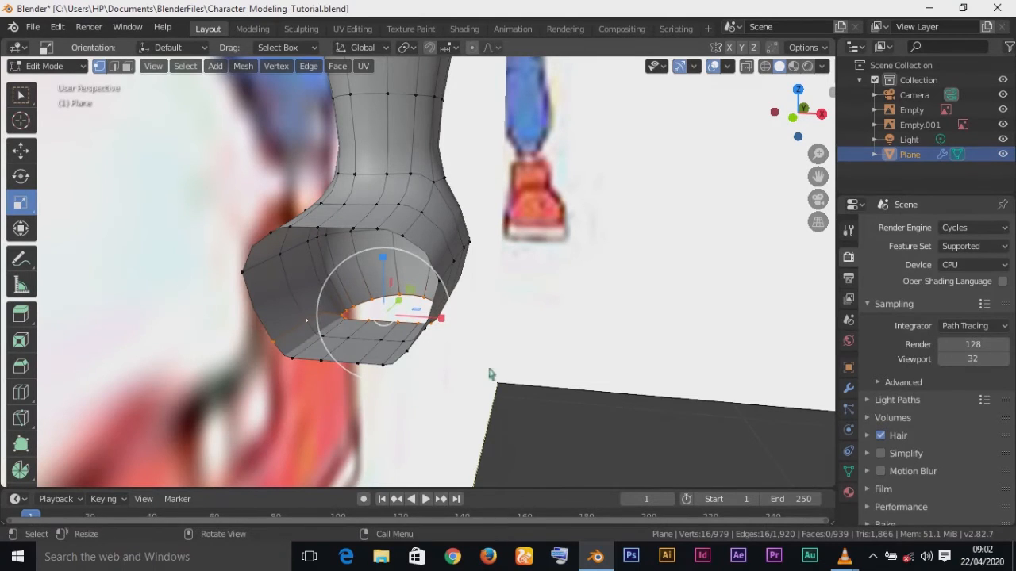
pyautogui.moveTo(499, 372); pyautogui.dragTo(502, 397, button='middle')
pyautogui.keyDown('alt'); pyautogui.keyDown('shift'); pyautogui.click(420, 333); pyautogui.keyUp('shift'); pyautogui.keyUp('alt')
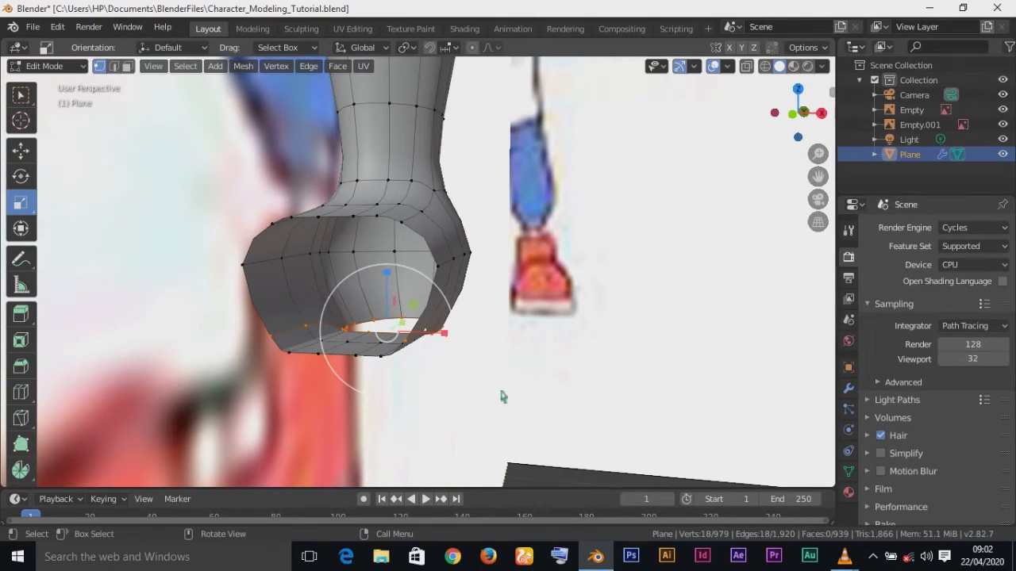
pyautogui.press('KP_1')
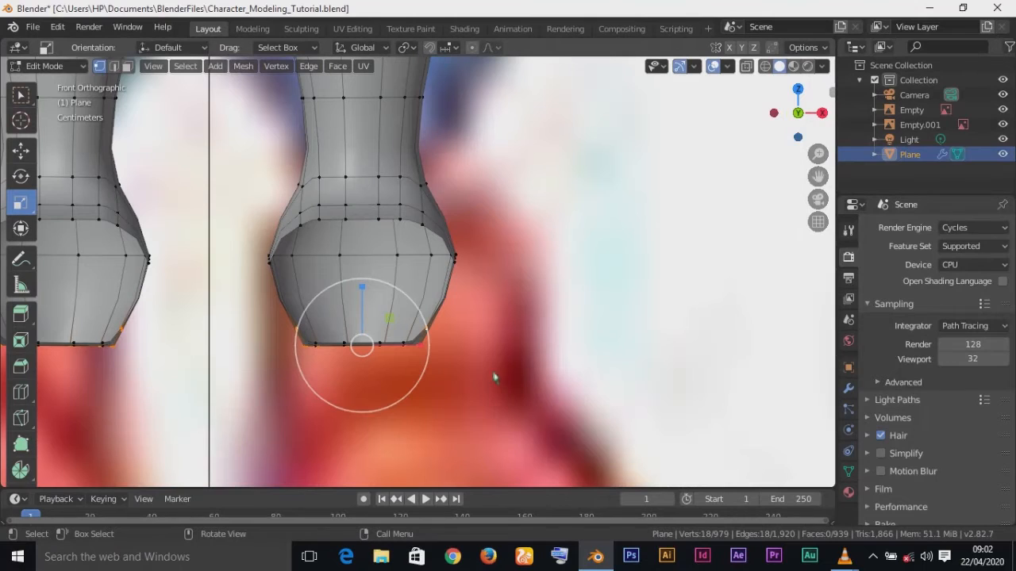
pyautogui.moveTo(419, 350); pyautogui.dragTo(458, 346)
# - Adjust the corner vertices at the front of the sole opening along the X axis
pyautogui.moveTo(458, 346); pyautogui.dragTo(414, 324, button='middle')
pyautogui.moveTo(395, 316)
pyautogui.mouseDown()
pyautogui.moveTo(411, 316)
pyautogui.moveTo(404, 325)
pyautogui.moveTo(439, 316)
pyautogui.moveTo(432, 327)
pyautogui.moveTo(464, 312)
pyautogui.mouseUp()
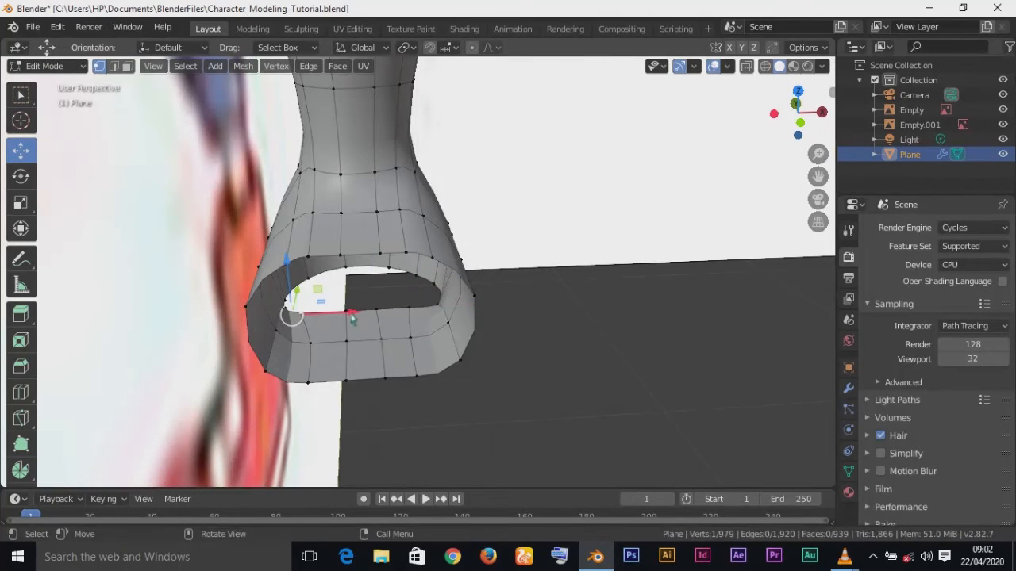
pyautogui.press('g')
pyautogui.press('x')
pyautogui.moveTo(381, 321); pyautogui.dragTo(382, 323)
# - Select the six vertices along the front edge of the sole opening and extrude them toward the heel along the Y axis
pyautogui.moveTo(424, 382); pyautogui.dragTo(405, 317, button='middle')
pyautogui.keyDown('ctrl'); pyautogui.click(475, 357); pyautogui.keyUp('ctrl')
pyautogui.moveTo(492, 357); pyautogui.dragTo(665, 356, button='middle')
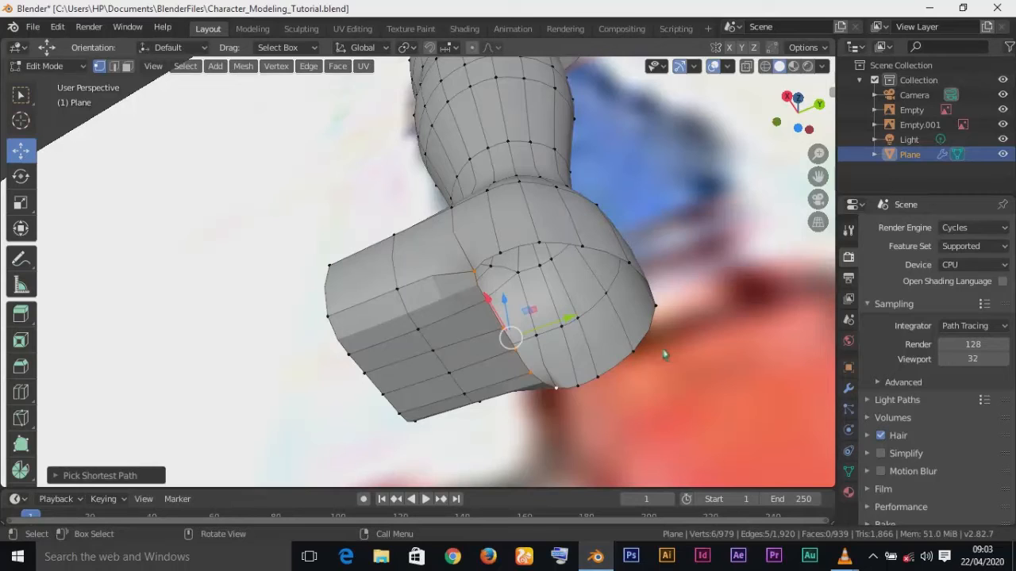
pyautogui.press('e')
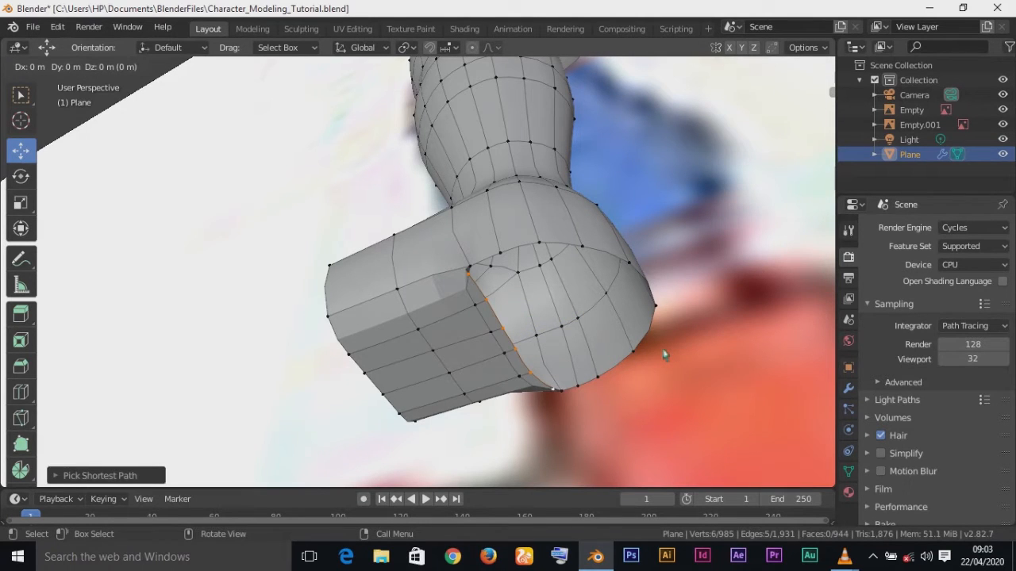
pyautogui.press('y')
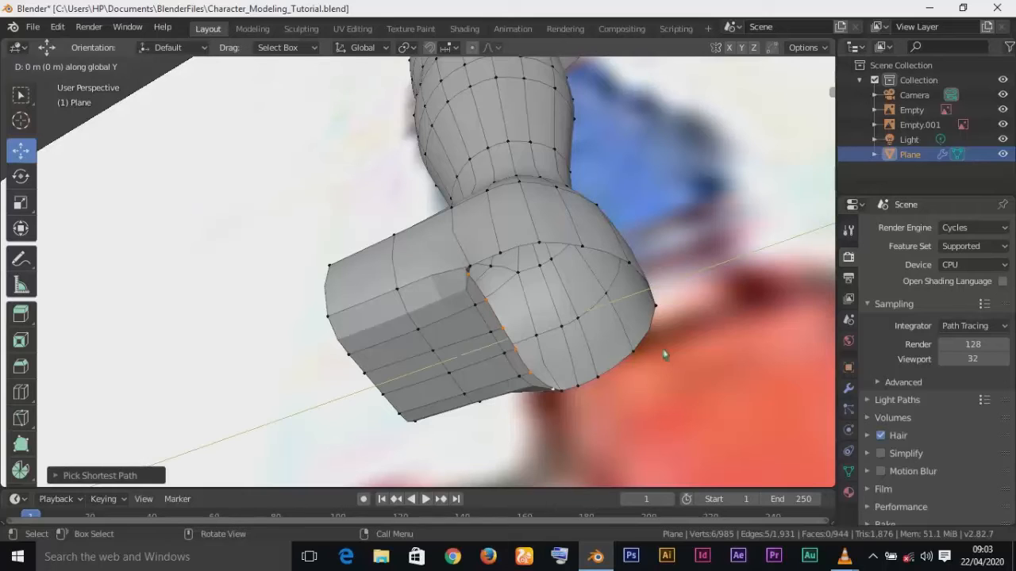
pyautogui.click(705, 359)
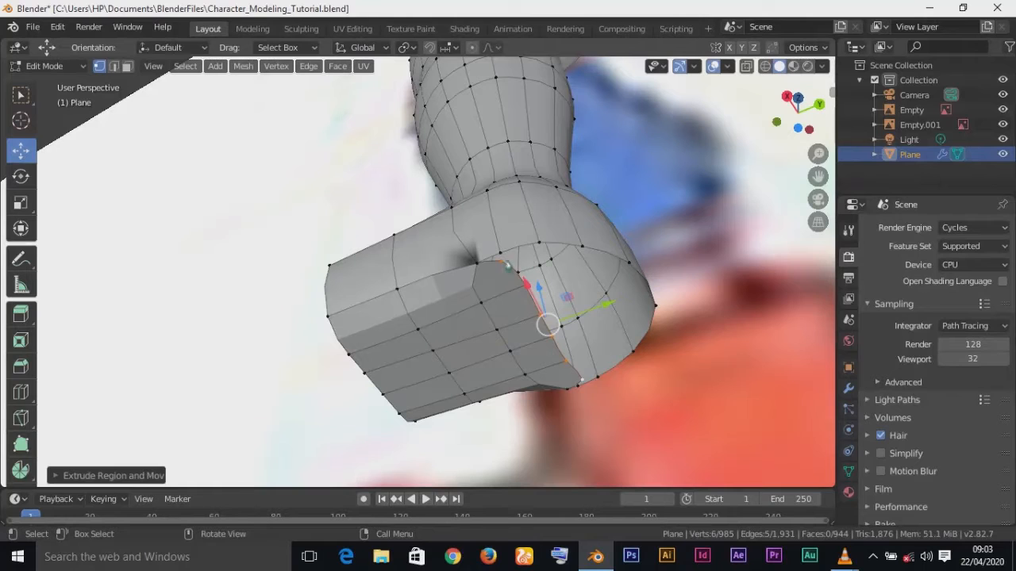
# - Try to merge the end vertex of the extruded sole edge with the neighbouring rim vertex
pyautogui.click(503, 272)
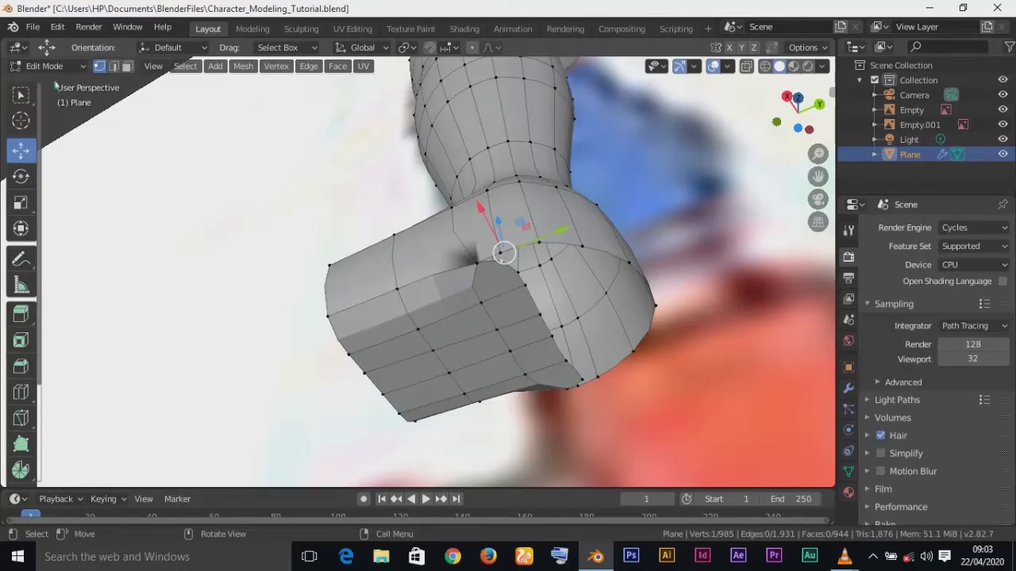
pyautogui.press('w')
pyautogui.keyDown('shift'); pyautogui.click(501, 254); pyautogui.keyUp('shift')
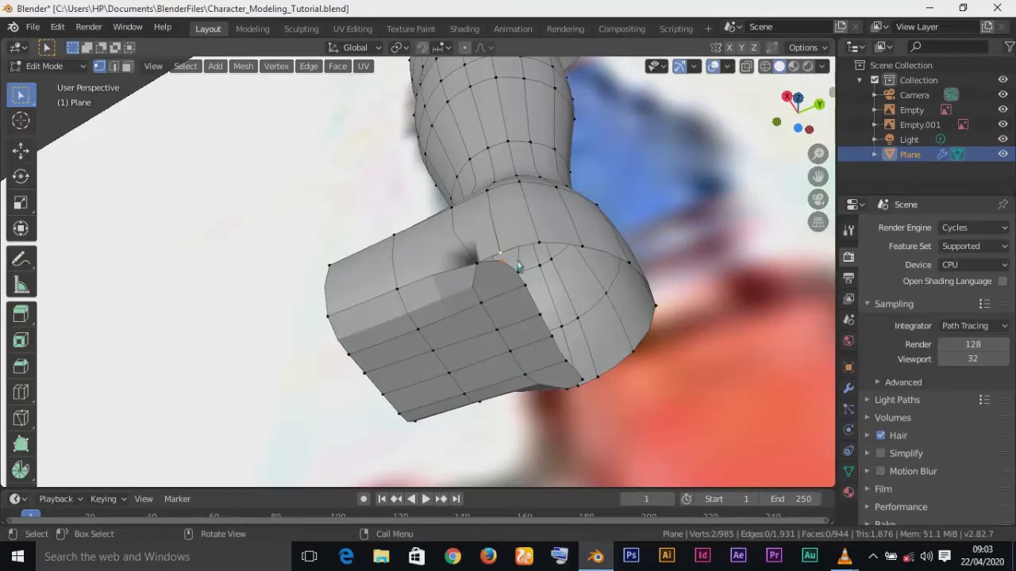
pyautogui.press('m')
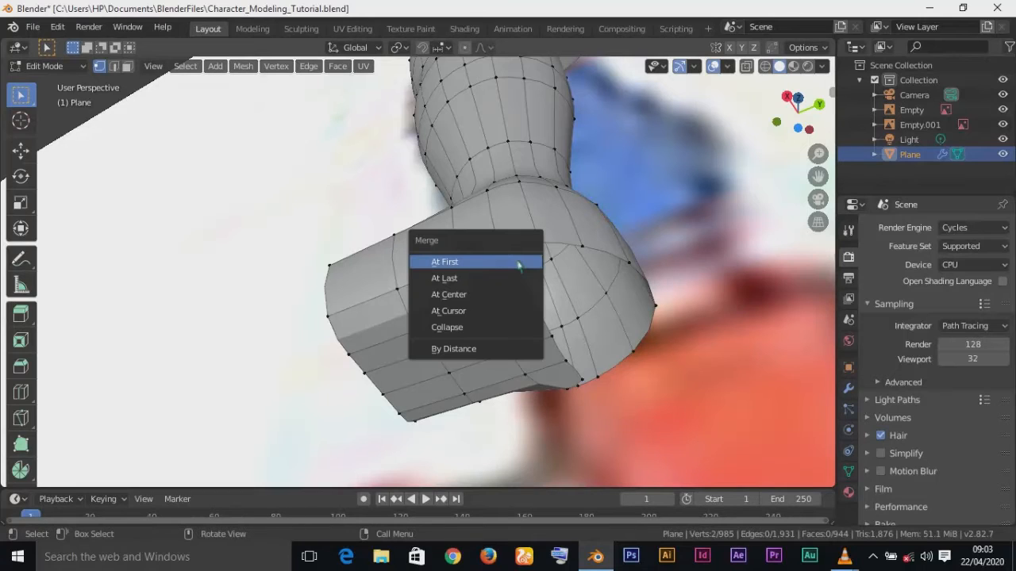
pyautogui.click(497, 277)
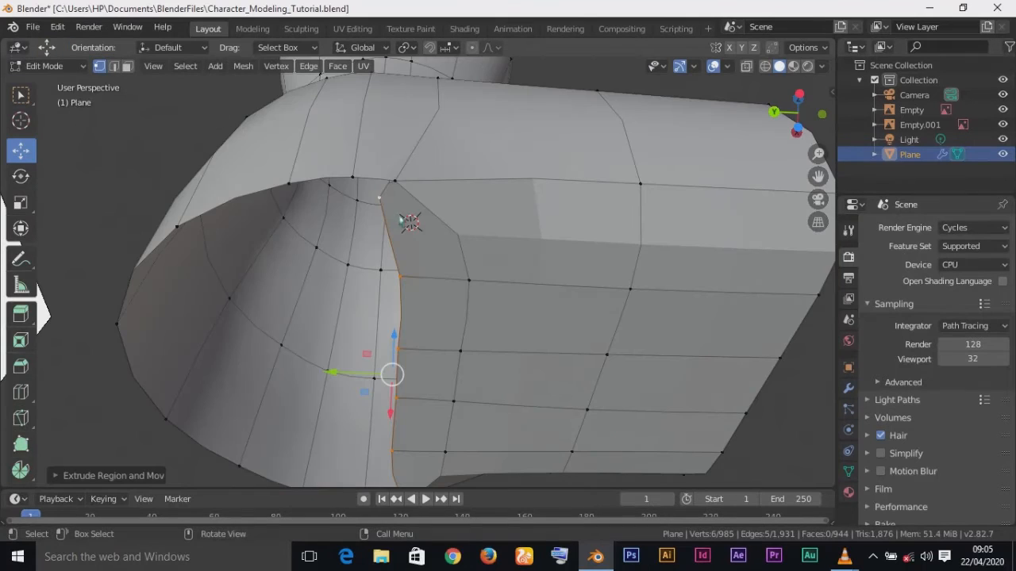
# - Merge the extruded sole edge's end vertex into the adjacent vertex on the foot's side rim
pyautogui.click(383, 206)
pyautogui.keyDown('shift'); pyautogui.click(357, 183); pyautogui.keyUp('shift')
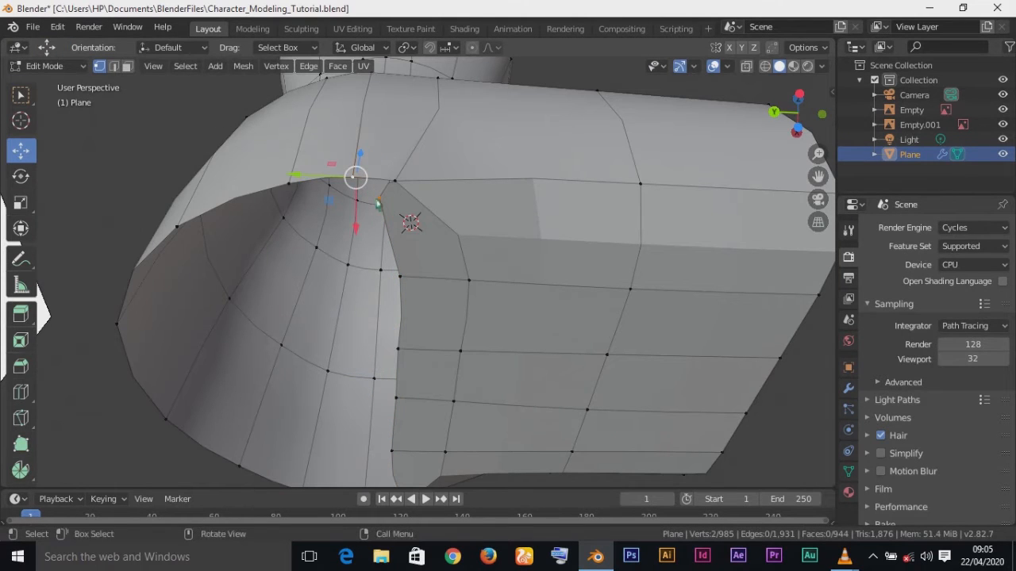
pyautogui.press('m')
pyautogui.click(377, 204)
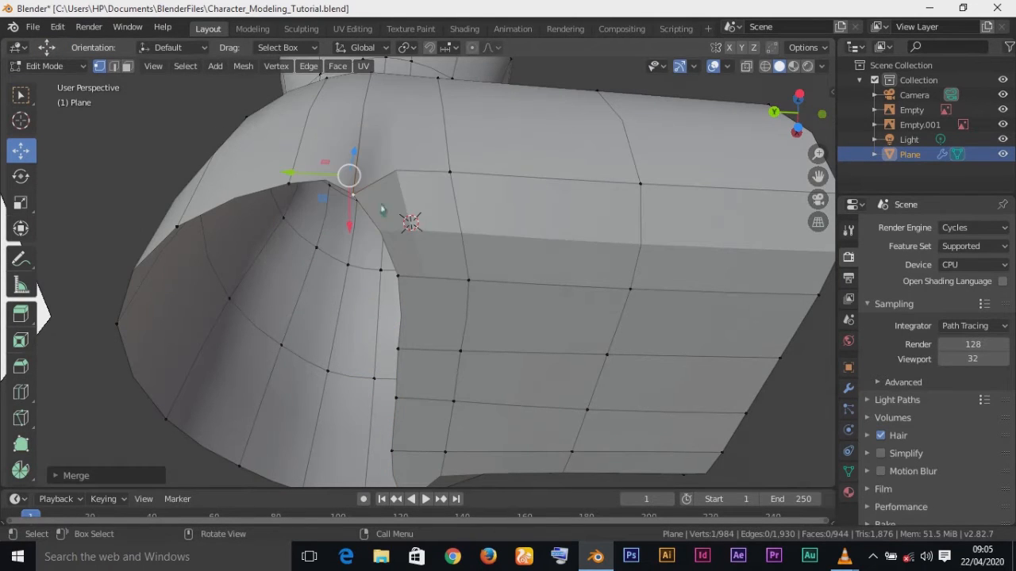
# - Select the three rim vertices on each side of the sole opening and extrude them inward along the X axis
pyautogui.moveTo(408, 220); pyautogui.dragTo(420, 215, button='middle')
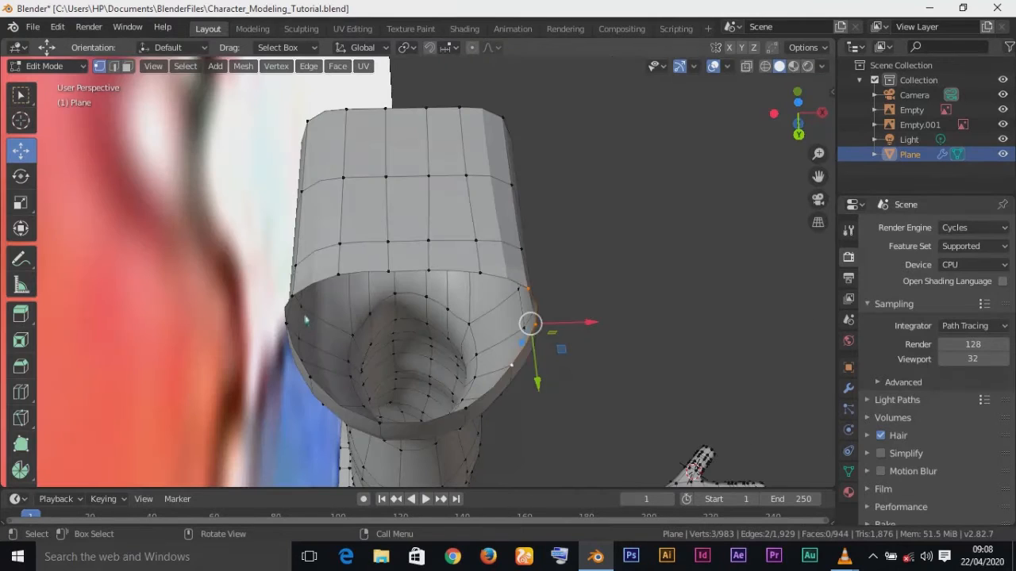
pyautogui.keyDown('shift'); pyautogui.click(291, 300); pyautogui.keyUp('shift')
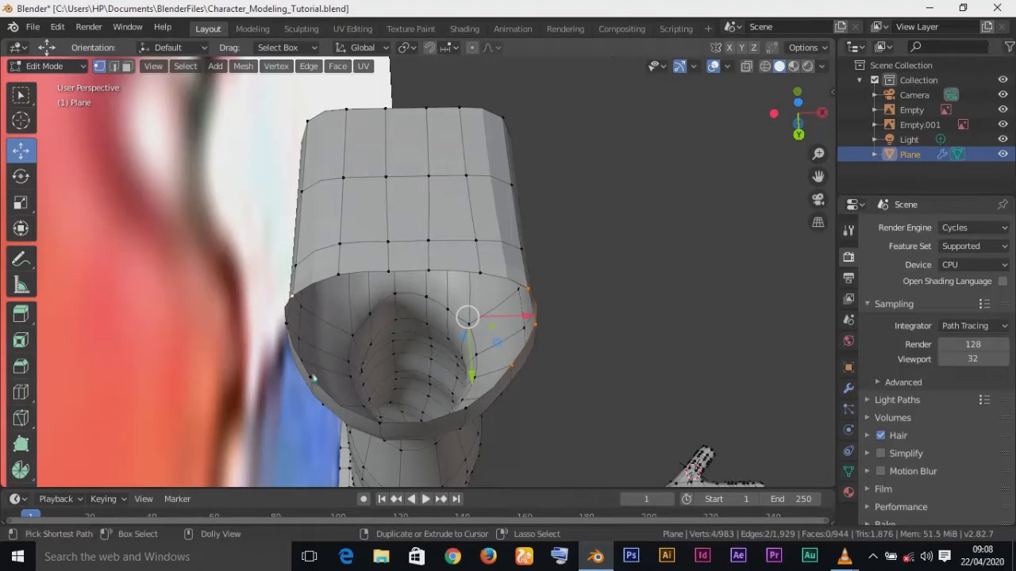
pyautogui.keyDown('ctrl'); pyautogui.click(312, 377); pyautogui.keyUp('ctrl')
pyautogui.press('e')
pyautogui.press('x')
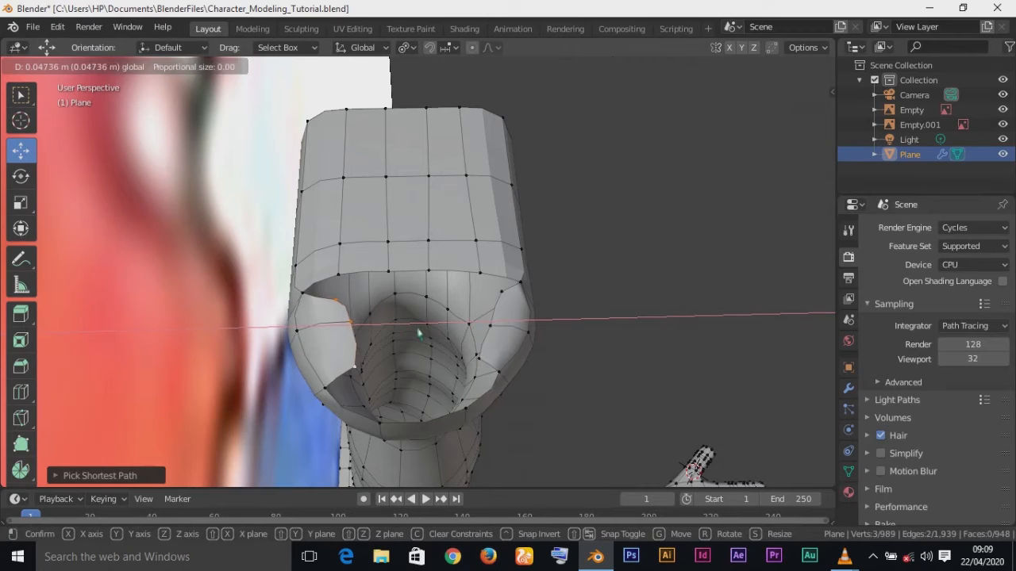
pyautogui.click(418, 334)
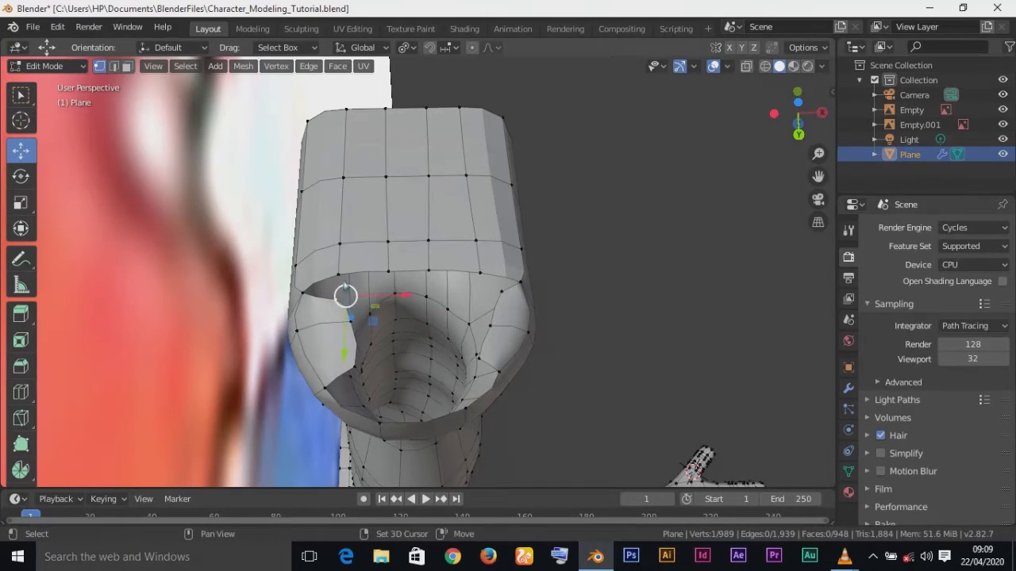
# - Merge the front corner vertex of each extruded side strip into the nearest front-edge vertex of the opening, using At Last
pyautogui.keyDown('shift'); pyautogui.click(341, 287); pyautogui.keyUp('shift')
pyautogui.press('m')
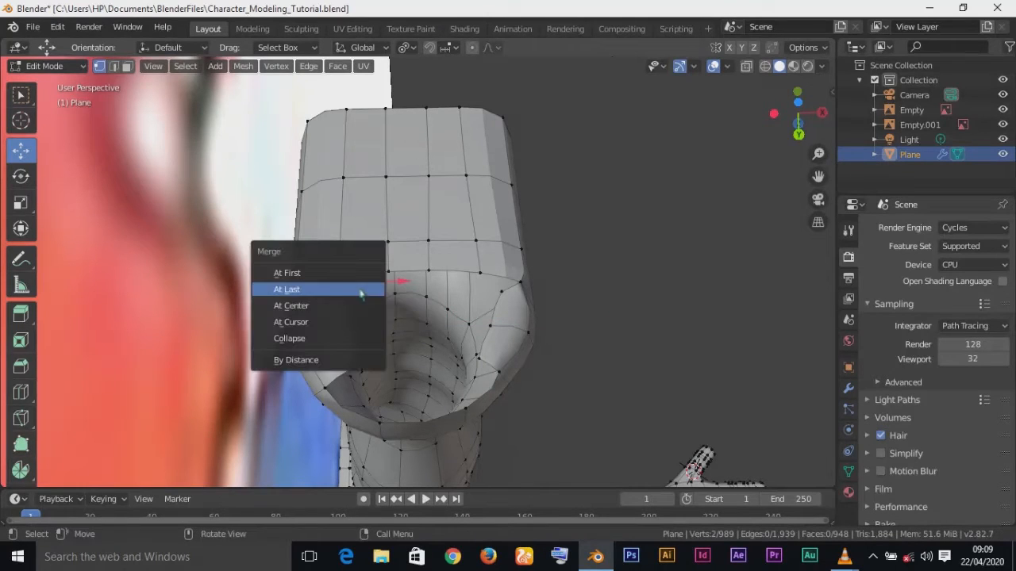
pyautogui.click(361, 294)
pyautogui.keyDown('shift'); pyautogui.click(481, 275); pyautogui.keyUp('shift')
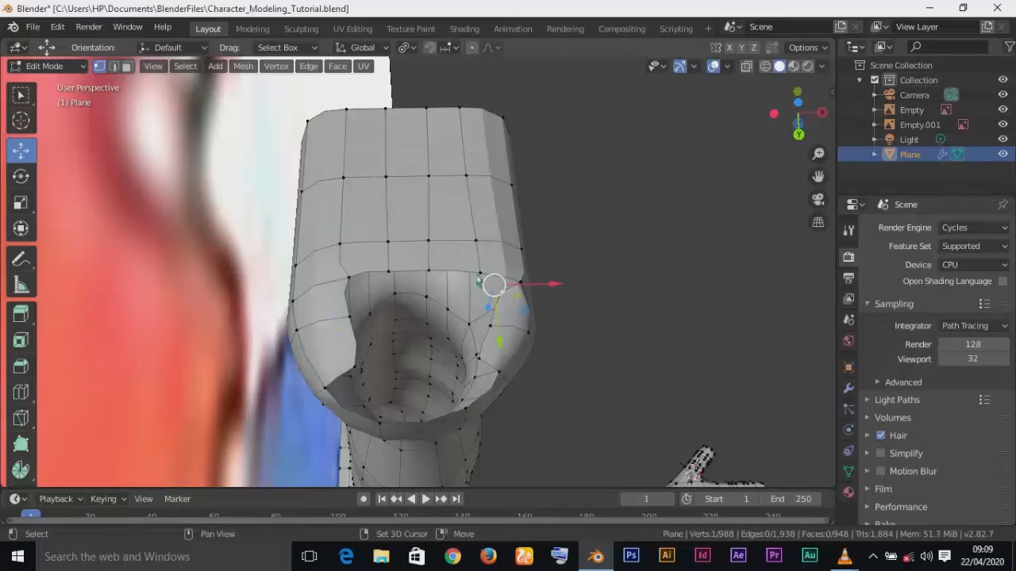
pyautogui.press('m')
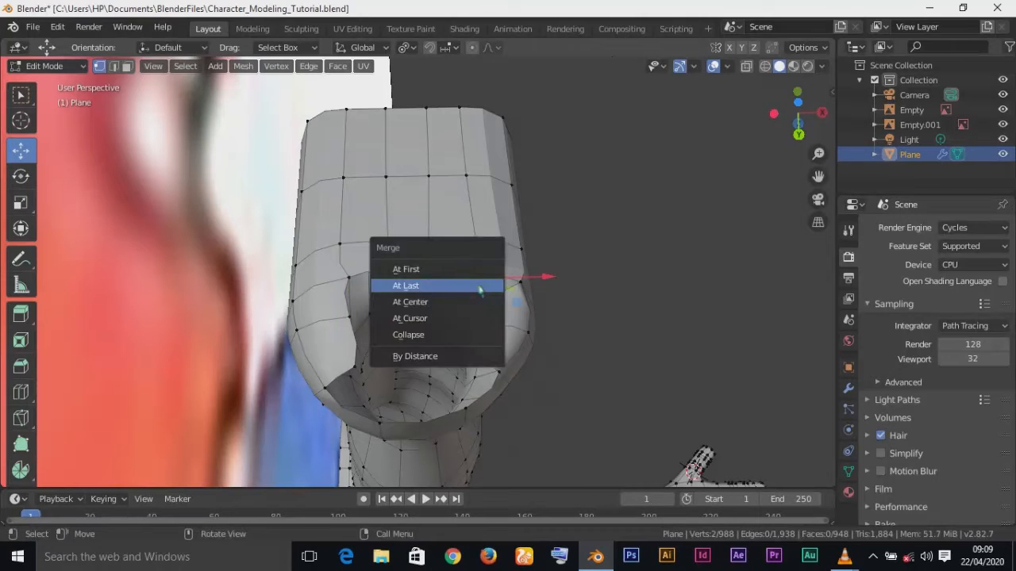
pyautogui.click(478, 288)
# - Select the inner edges of both side strips and extrude them further toward the middle of the sole along the X axis
pyautogui.keyDown('ctrl'); pyautogui.click(393, 361); pyautogui.keyUp('ctrl')
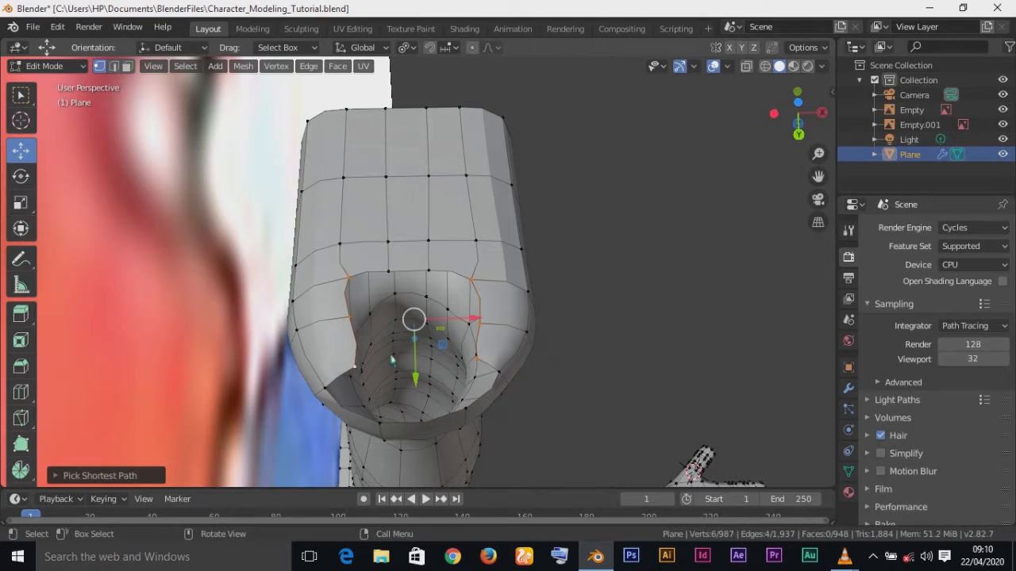
pyautogui.press('e')
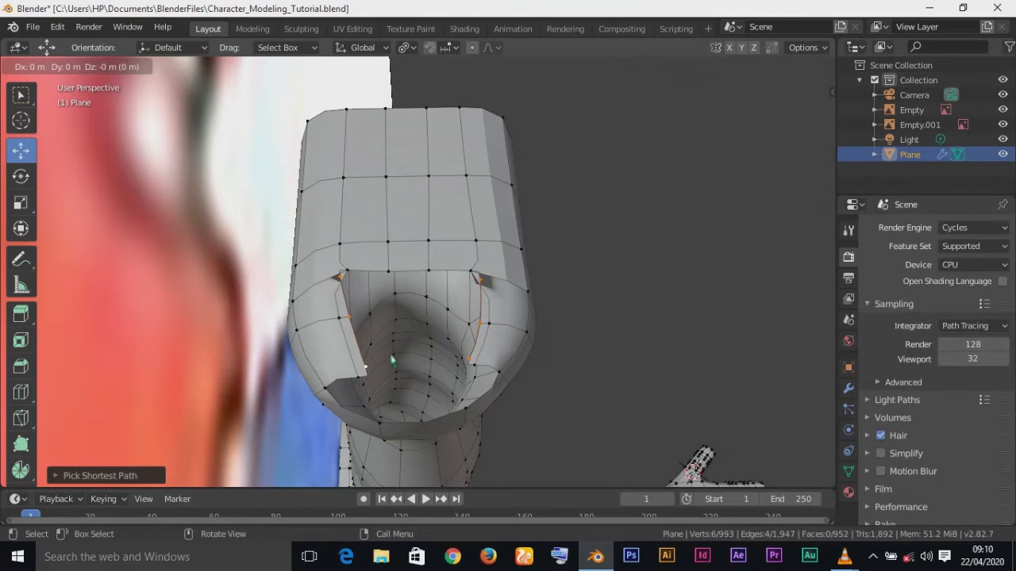
pyautogui.press('x')
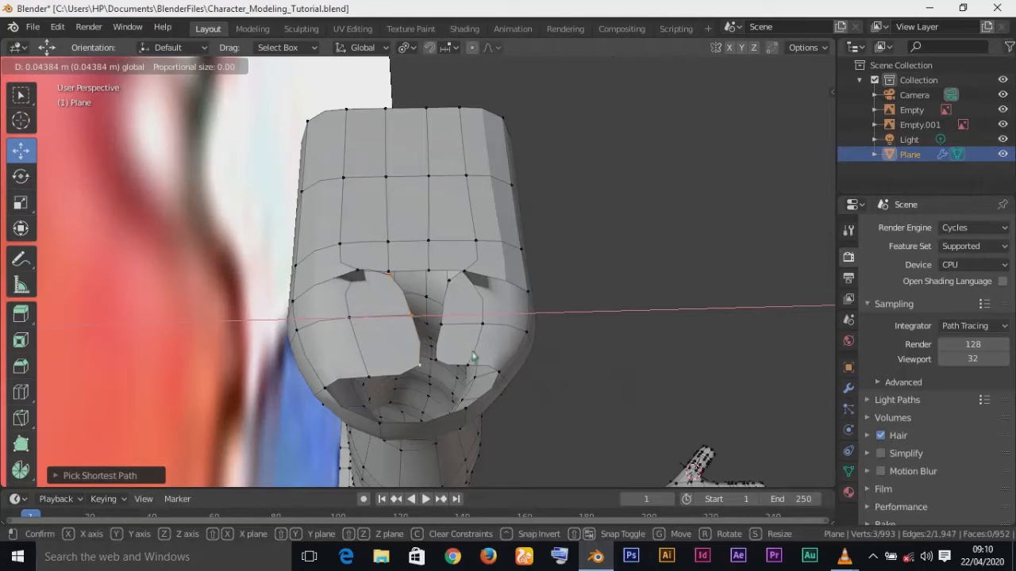
pyautogui.moveTo(446, 358); pyautogui.dragTo(446, 358)
# - Reposition the front vertices of one inner strip and merge its corner into the adjacent front-edge vertex with At Last
pyautogui.click(355, 270)
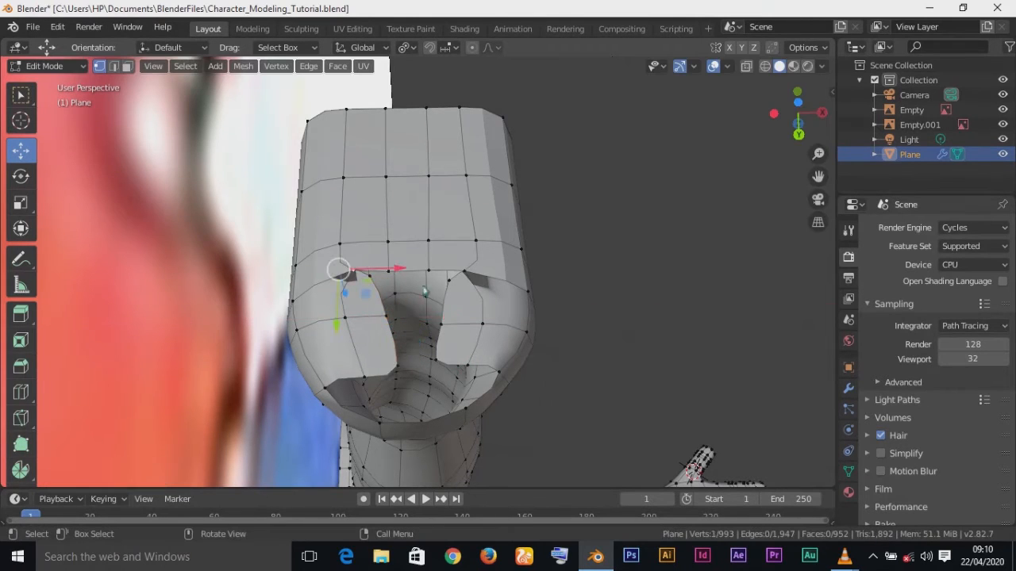
pyautogui.moveTo(376, 329); pyautogui.dragTo(381, 344)
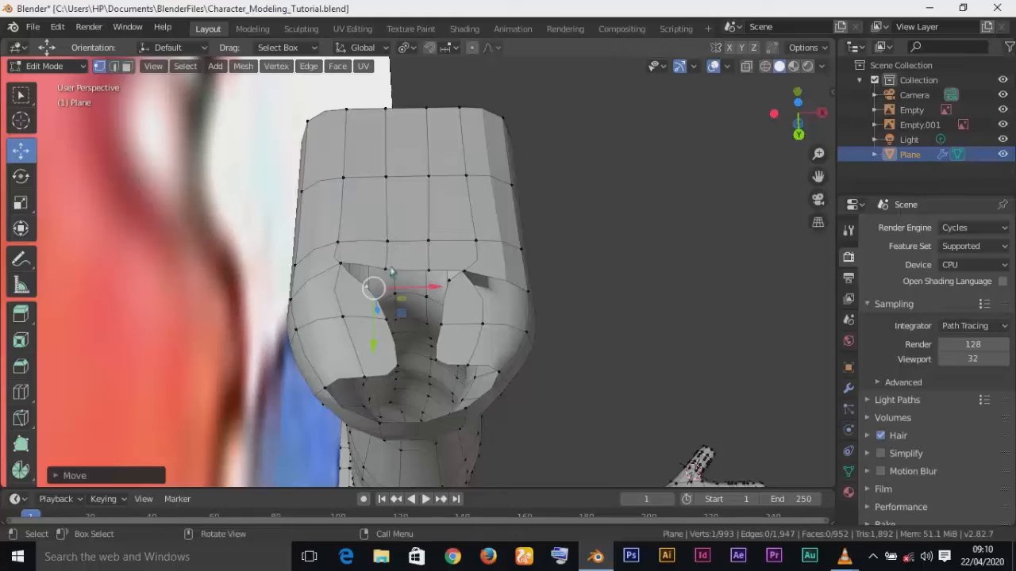
pyautogui.click(390, 272)
pyautogui.click(375, 285)
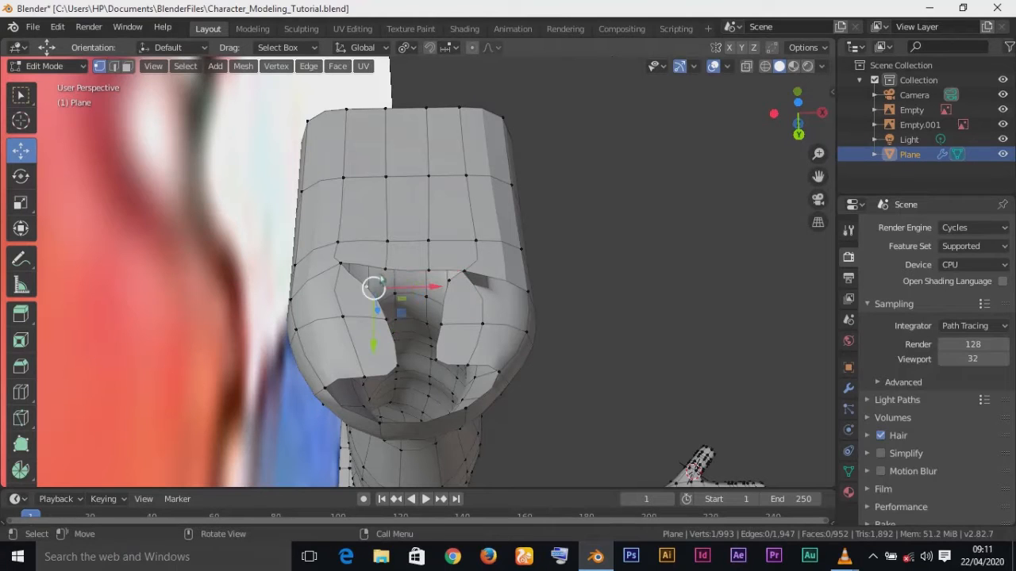
pyautogui.keyDown('shift'); pyautogui.click(388, 271); pyautogui.keyUp('shift')
pyautogui.press('m')
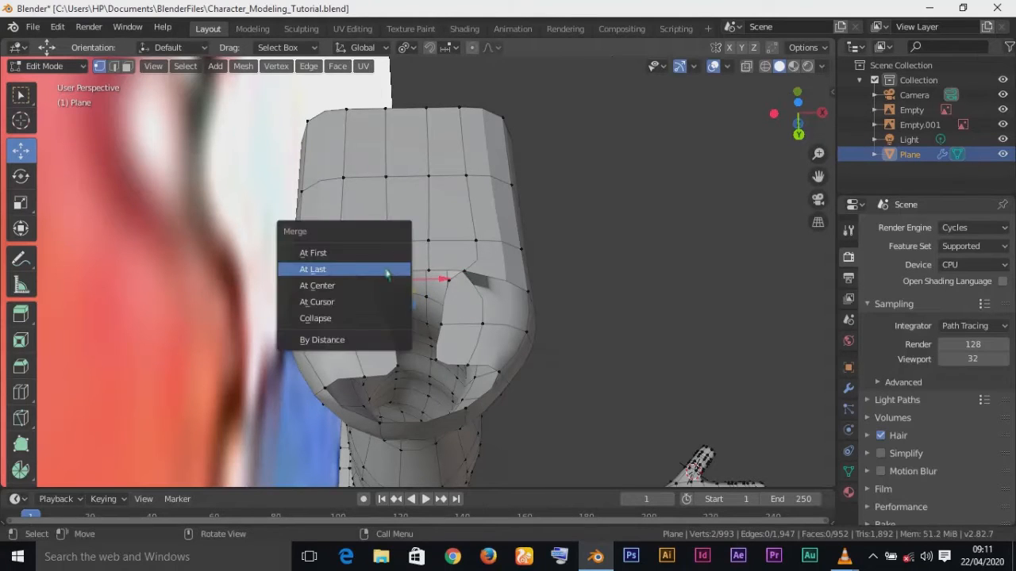
pyautogui.click(387, 274)
# - Adjust the merged front-edge vertex and its outer neighbour along the X axis
pyautogui.press('g')
pyautogui.press('x')
pyautogui.click(448, 277)
pyautogui.click(339, 272)
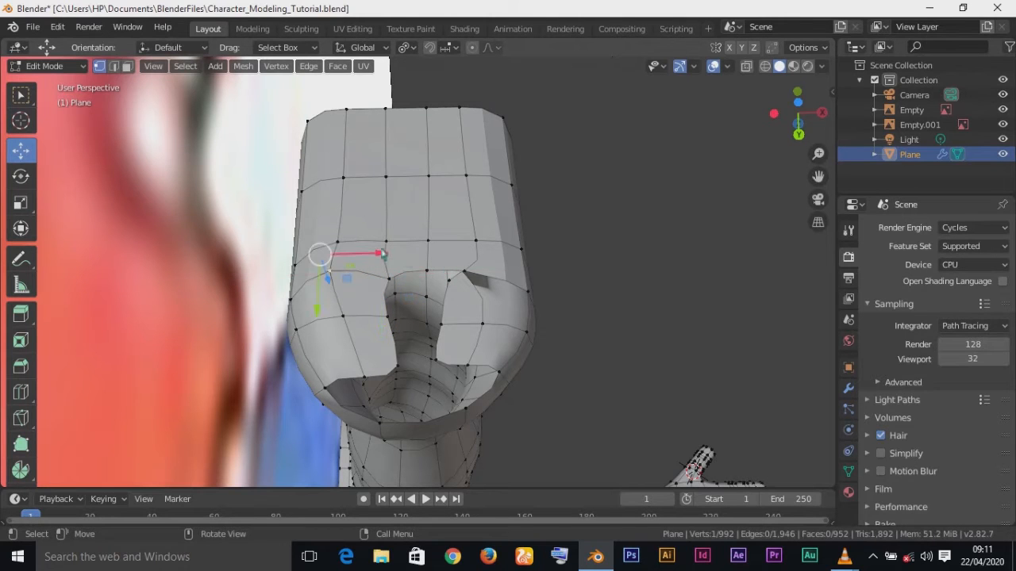
pyautogui.press('g')
pyautogui.press('x')
pyautogui.click(413, 293)
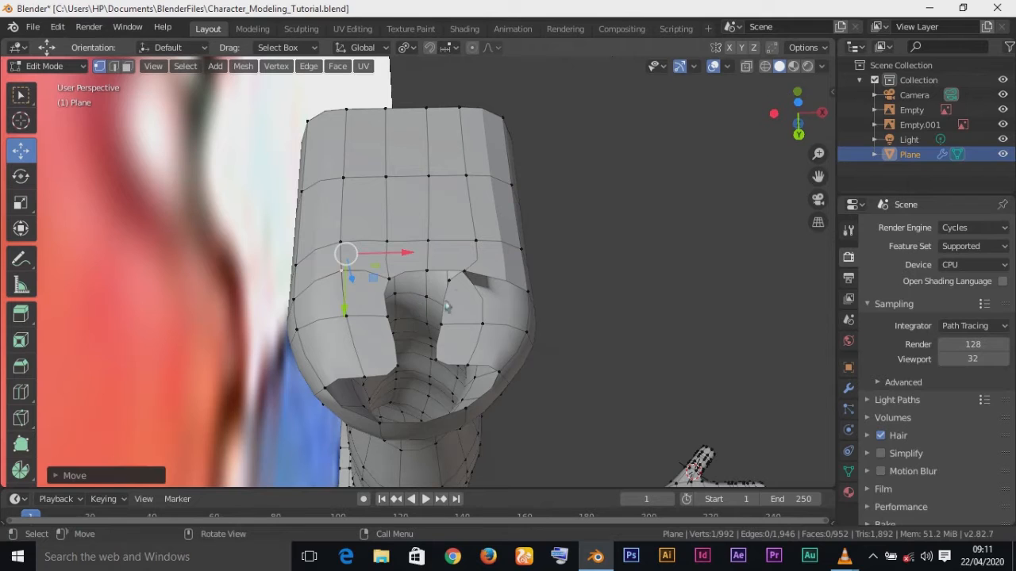
# - Merge the opposite inner strip's front corner vertex into the neighbouring front-edge vertex of the opening
pyautogui.click(450, 283)
pyautogui.keyDown('shift'); pyautogui.click(430, 273); pyautogui.keyUp('shift')
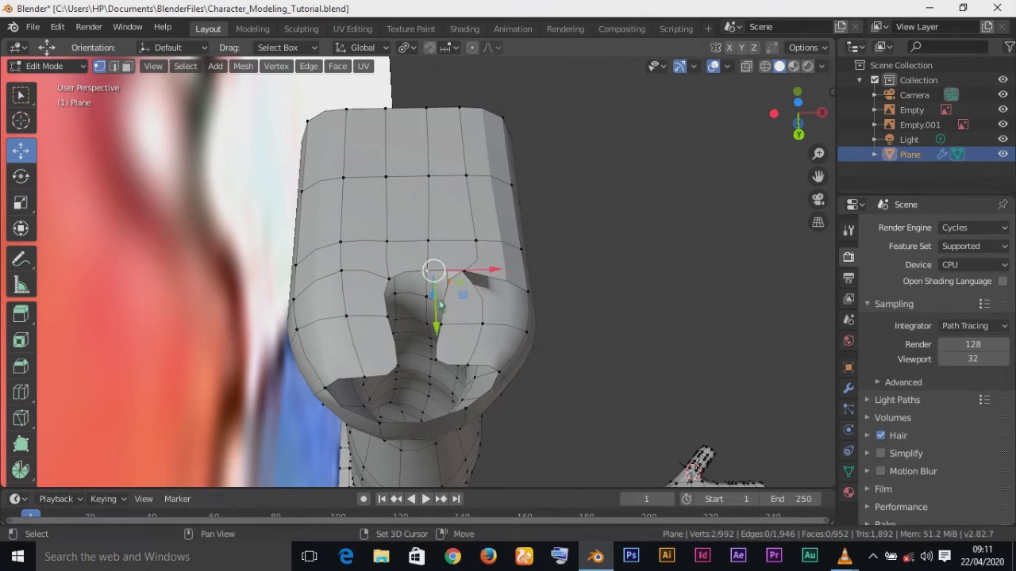
pyautogui.press('m')
pyautogui.click(440, 301)
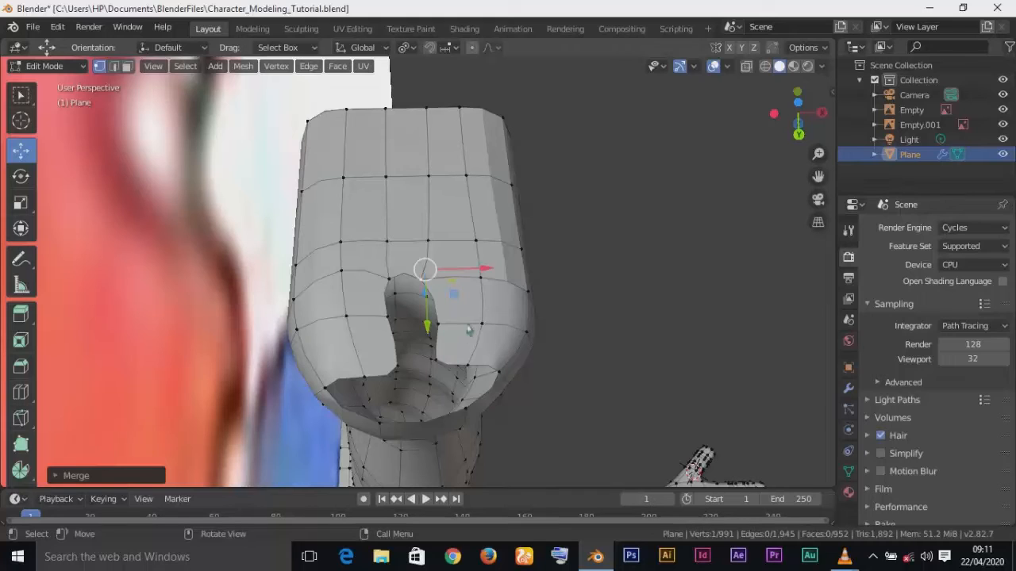
# - Fill the central gap between the two inner strips with two faces
pyautogui.keyDown('shift'); pyautogui.click(445, 326); pyautogui.keyUp('shift')
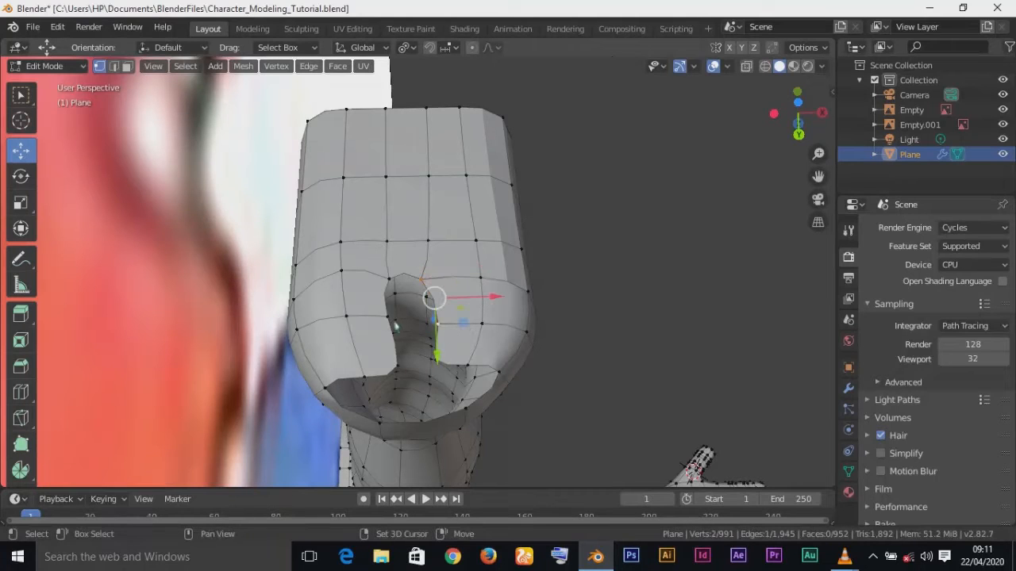
pyautogui.press('ctrl')
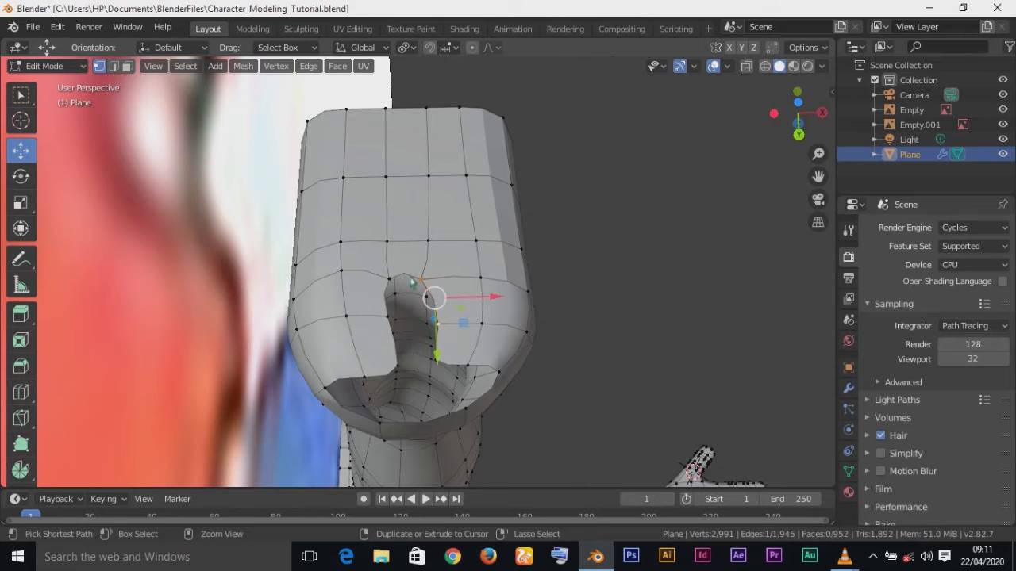
pyautogui.keyDown('shift'); pyautogui.click(388, 321); pyautogui.keyUp('shift')
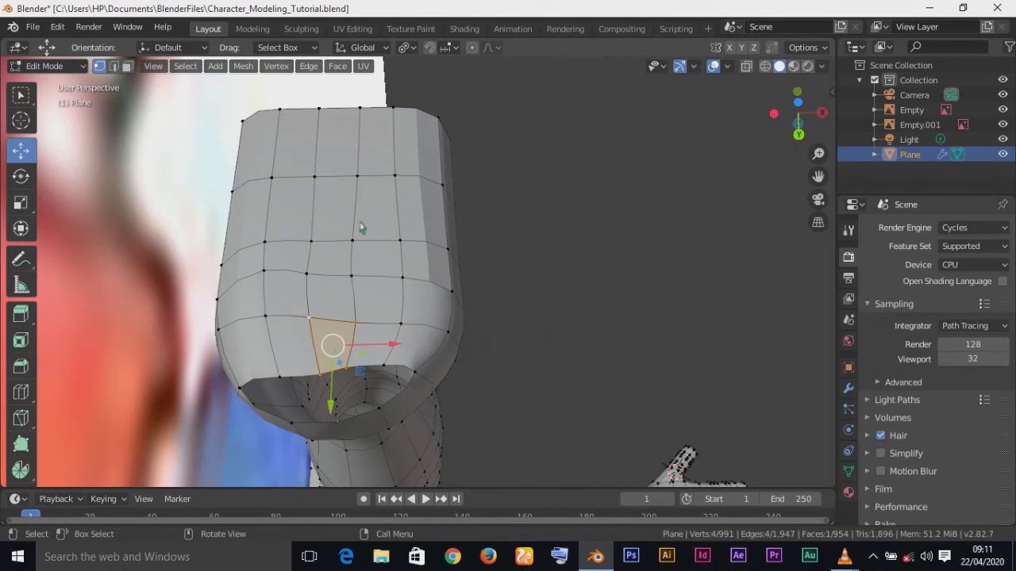
# - Shift individual sole vertices along the X axis to straighten the lengthwise edge loops up to the toe
pyautogui.click(309, 242)
pyautogui.moveTo(369, 252); pyautogui.dragTo(367, 268)
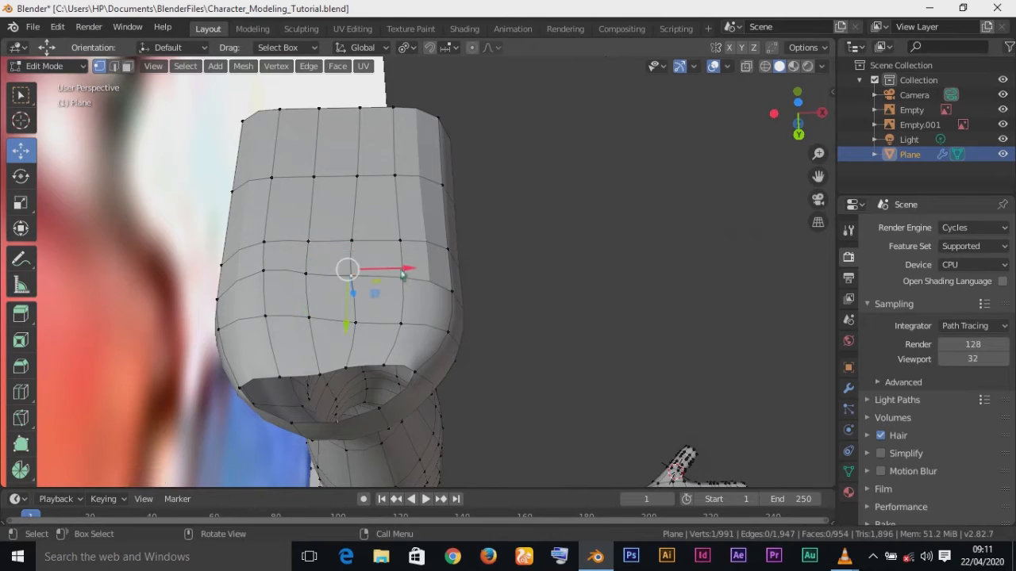
pyautogui.moveTo(485, 196); pyautogui.dragTo(485, 196)
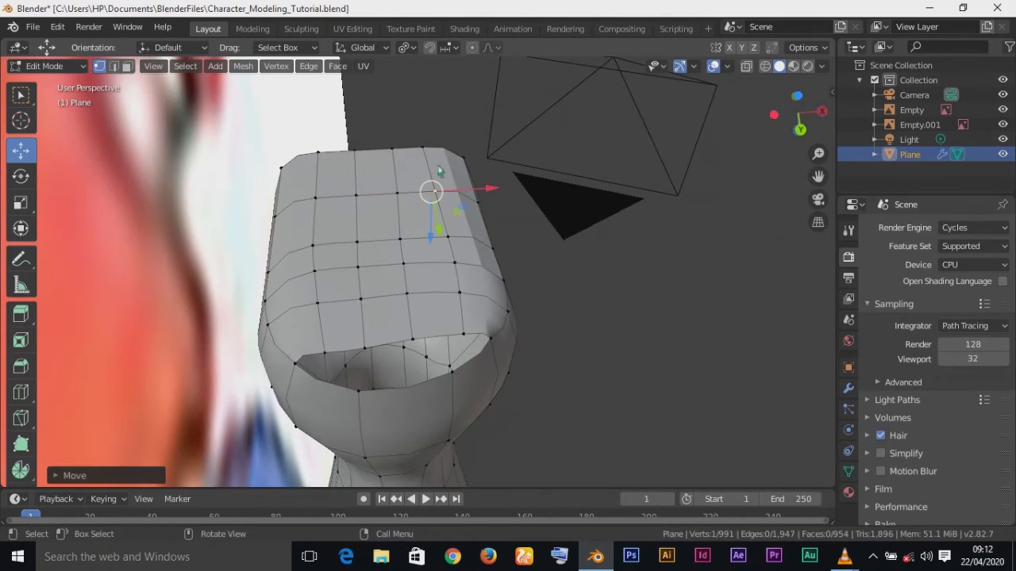
pyautogui.click(429, 147)
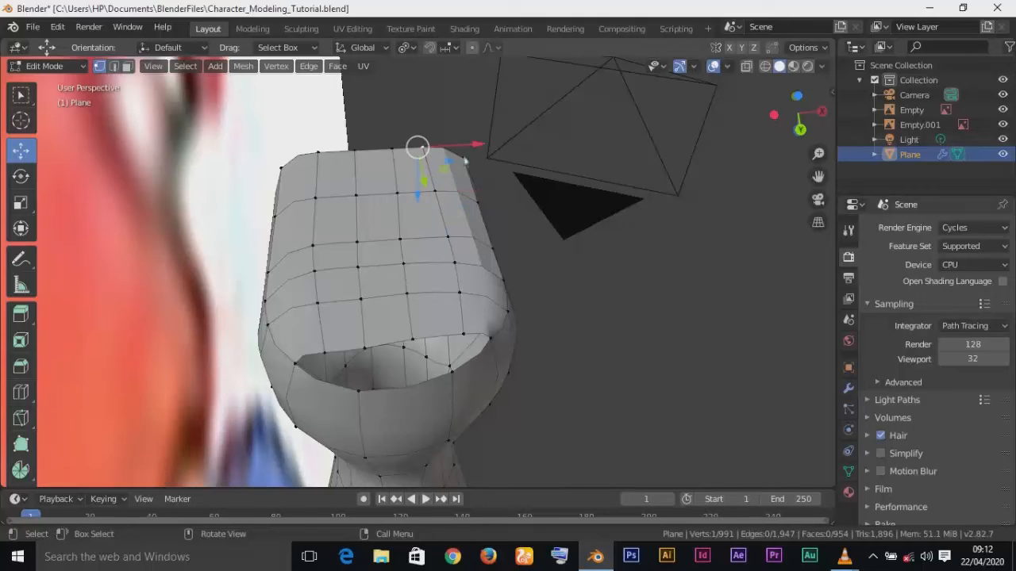
pyautogui.moveTo(485, 152); pyautogui.dragTo(486, 151)
pyautogui.moveTo(468, 219); pyautogui.dragTo(438, 320, button='middle')
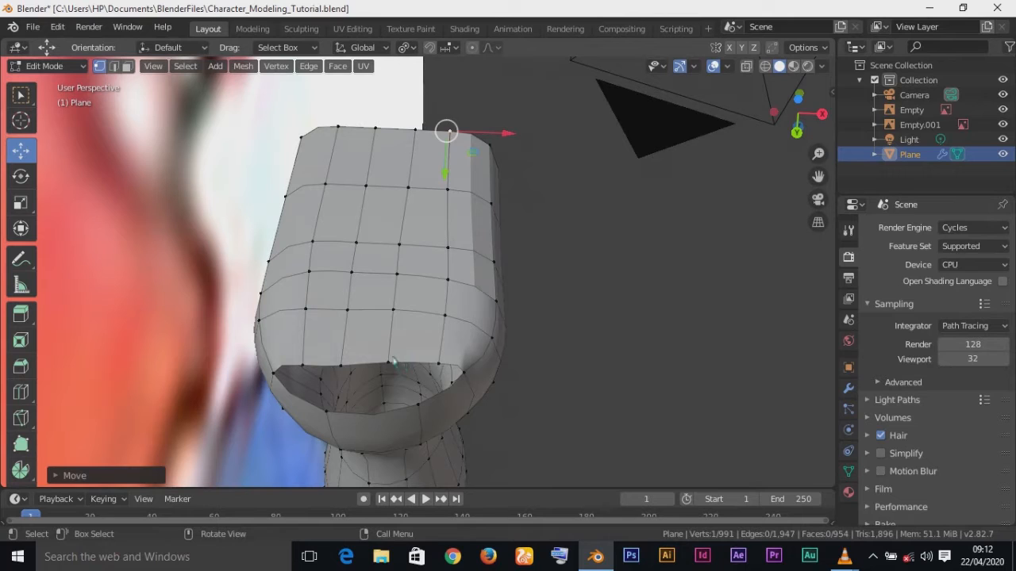
# - Merge each side's pair of vertices on the sole's rear edge at their centre
pyautogui.click(393, 362)
pyautogui.keyDown('shift'); pyautogui.click(440, 364); pyautogui.keyUp('shift')
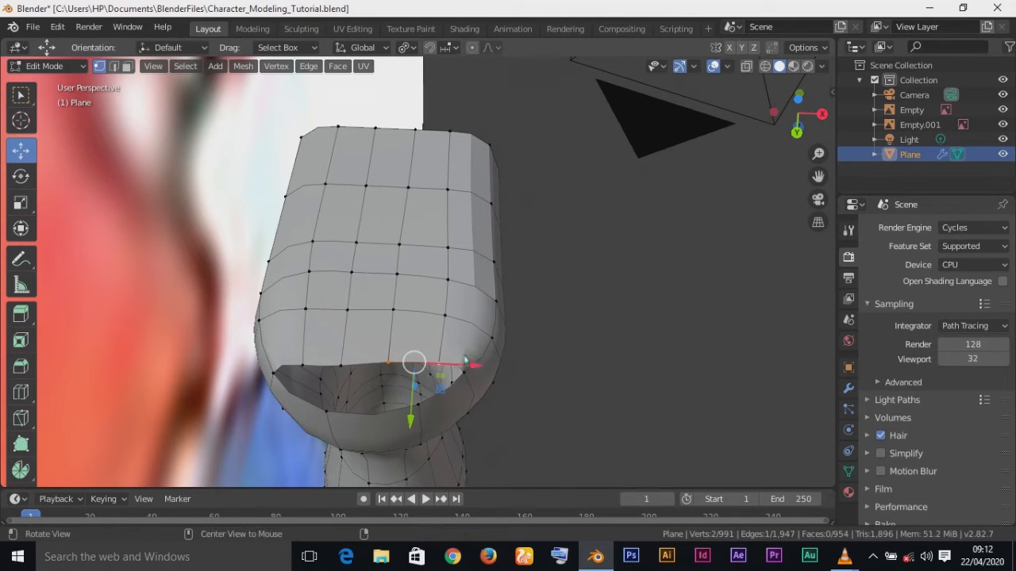
pyautogui.press('m')
pyautogui.click(481, 370)
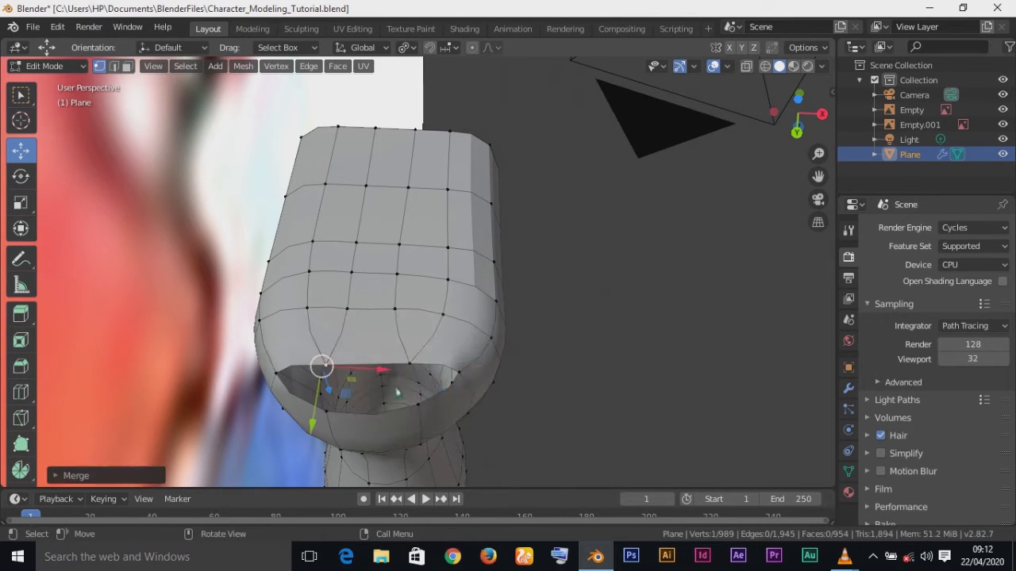
# - Fill each side corner of the remaining heel opening with a face between the sole edge and heel rim
pyautogui.moveTo(393, 400)
pyautogui.mouseDown(button='middle')
pyautogui.moveTo(379, 401)
pyautogui.moveTo(405, 391)
pyautogui.mouseUp(button='middle')
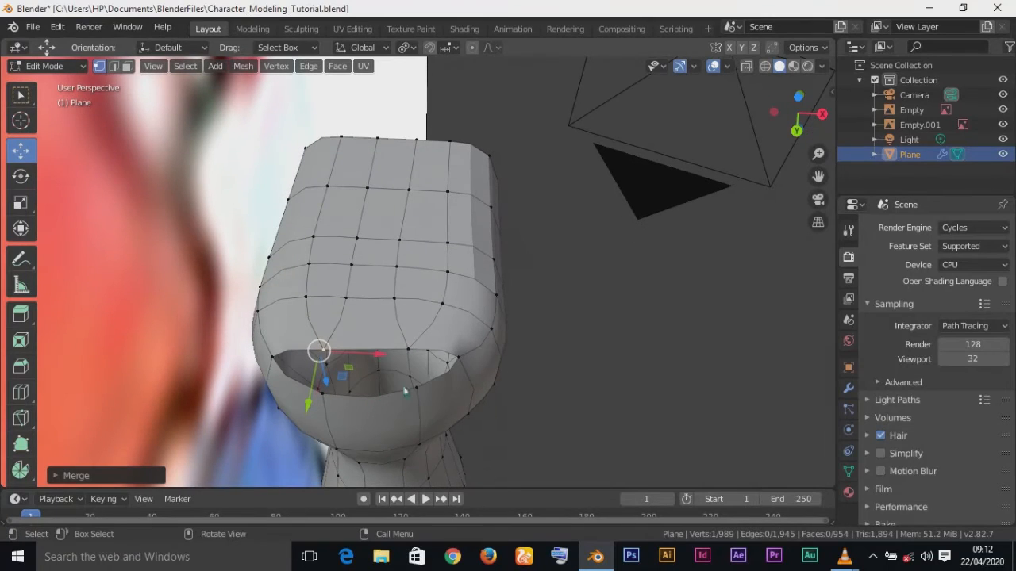
pyautogui.click(459, 363)
pyautogui.keyDown('shift'); pyautogui.click(408, 350); pyautogui.keyUp('shift')
pyautogui.keyDown('shift'); pyautogui.click(418, 389); pyautogui.keyUp('shift')
pyautogui.press('f')
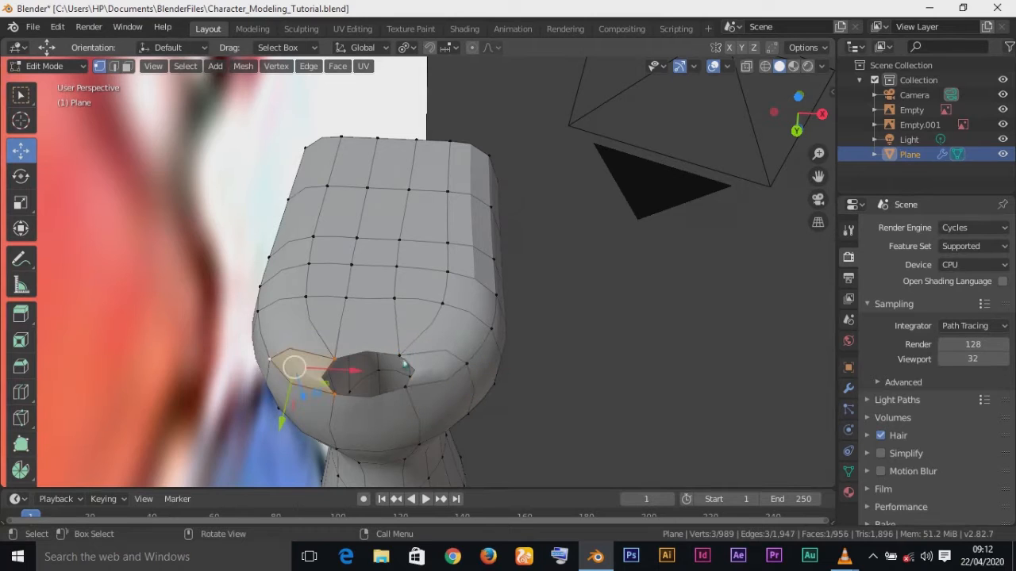
# - Fill the central heel opening between the sole edge and heel rim with a face, and nudge that face slightly sideways
pyautogui.click(404, 363)
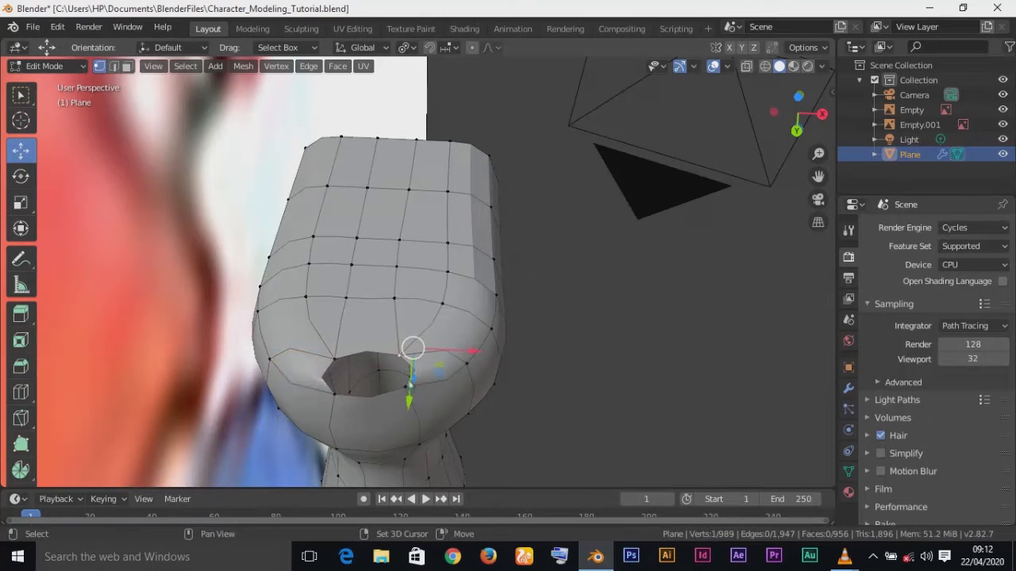
pyautogui.keyDown('shift'); pyautogui.click(408, 389); pyautogui.keyUp('shift')
pyautogui.keyDown('shift'); pyautogui.click(336, 395); pyautogui.keyUp('shift')
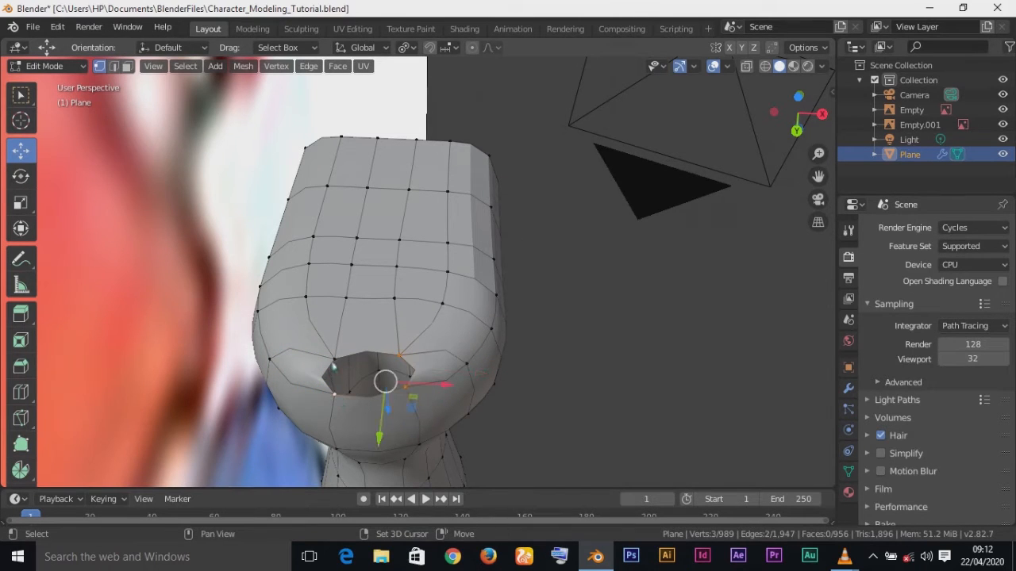
pyautogui.keyDown('shift'); pyautogui.click(333, 362); pyautogui.keyUp('shift')
pyautogui.press('f')
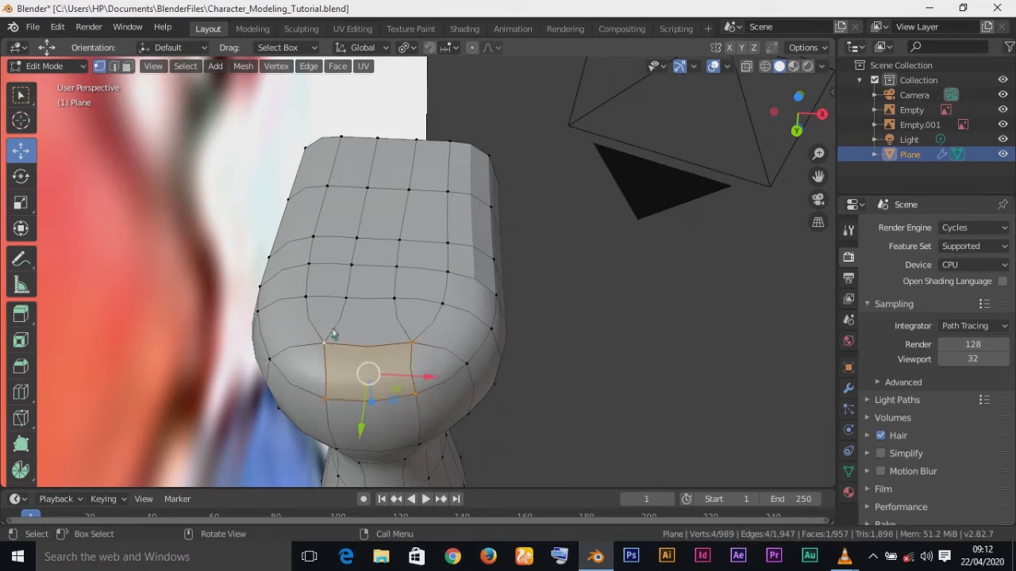
pyautogui.moveTo(419, 384); pyautogui.dragTo(401, 418, button='middle')
pyautogui.moveTo(479, 386); pyautogui.dragTo(466, 392)
# - Hide both reference image empties and shift the vertices on the back of the heel along the X axis to even their spacing
pyautogui.moveTo(384, 435); pyautogui.dragTo(182, 105, button='middle')
pyautogui.click(1003, 110)
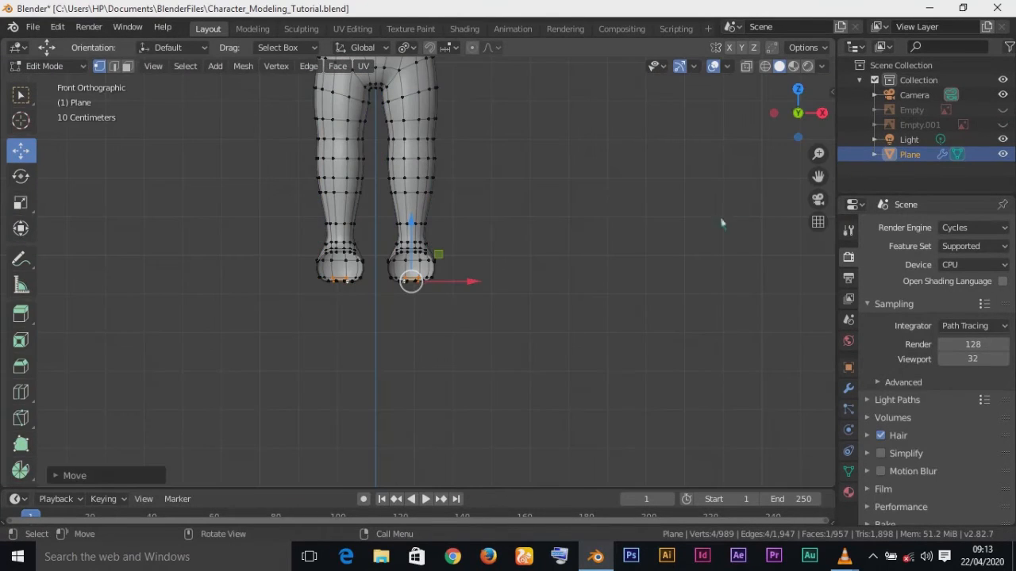
pyautogui.press('ctrl+KP_1')
pyautogui.scroll(5, 632, 253)
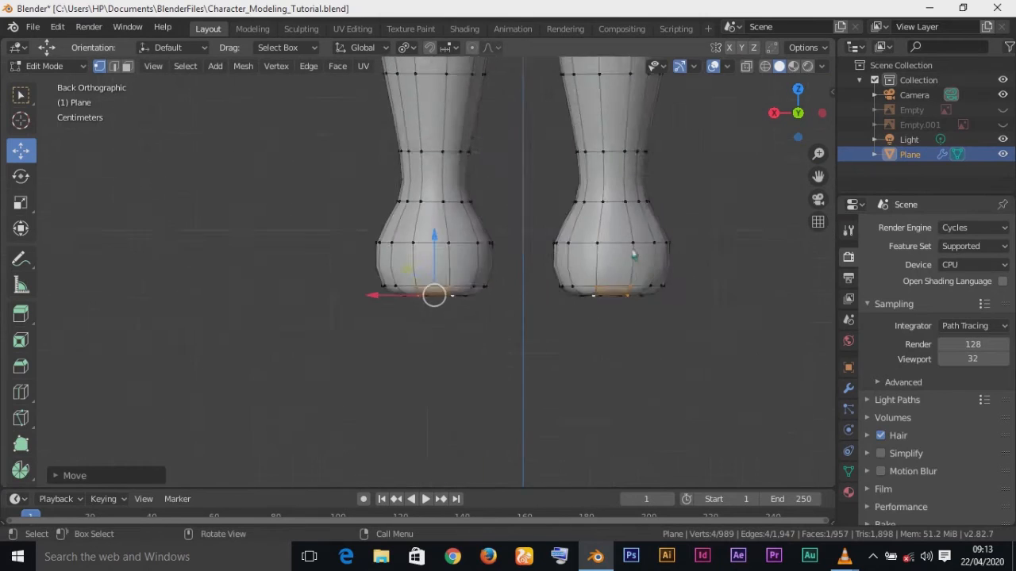
pyautogui.keyDown('shift'); pyautogui.moveTo(536, 274); pyautogui.dragTo(435, 291, button='middle'); pyautogui.keyUp('shift')
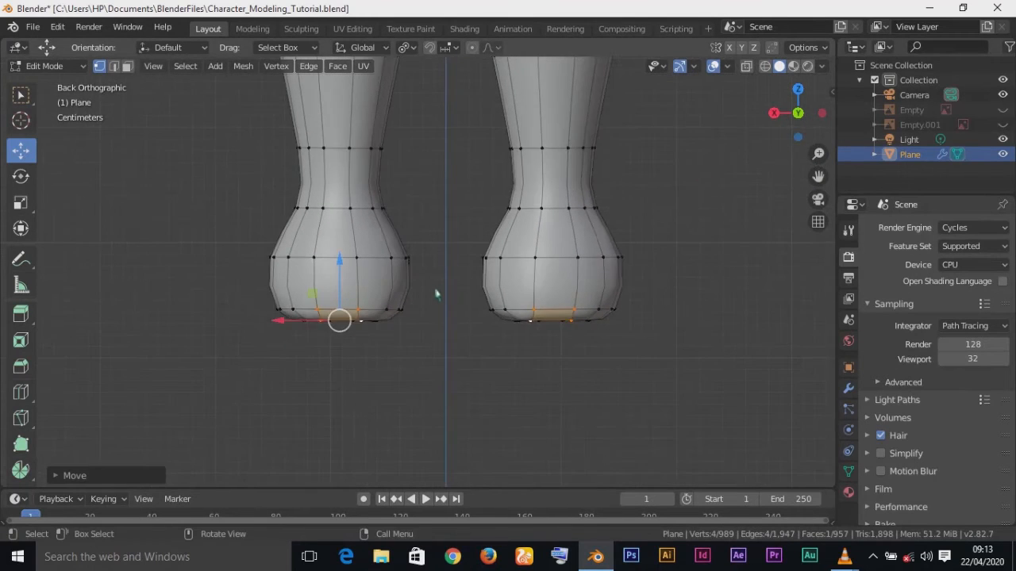
pyautogui.click(329, 252)
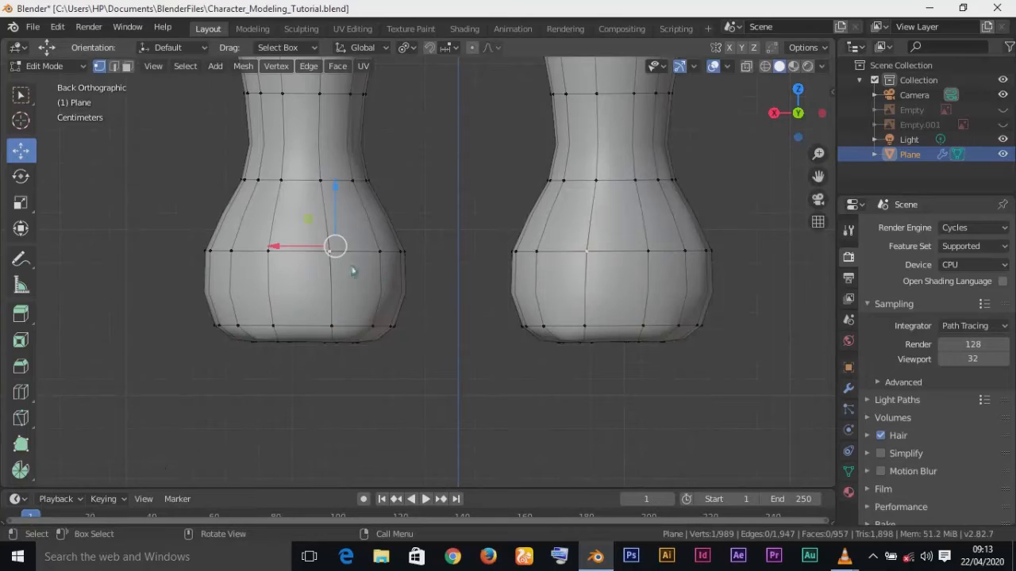
pyautogui.moveTo(273, 253); pyautogui.dragTo(226, 263)
pyautogui.click(260, 252)
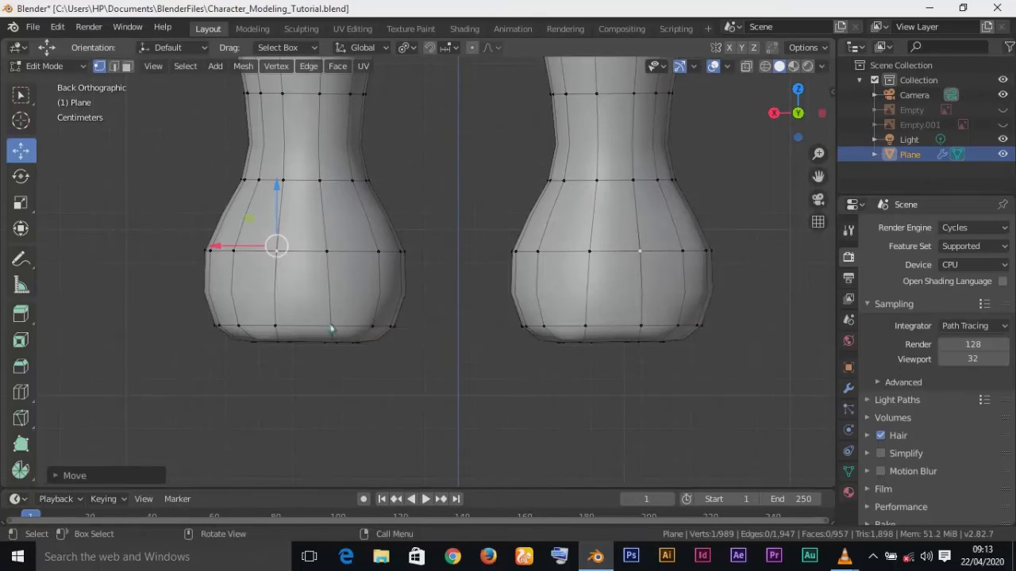
pyautogui.click(332, 327)
pyautogui.moveTo(268, 343); pyautogui.dragTo(248, 342)
# - Raise a path of vertices running across the top of the foot by about 0.004 m along the Z axis
pyautogui.moveTo(324, 349); pyautogui.dragTo(438, 342, button='middle')
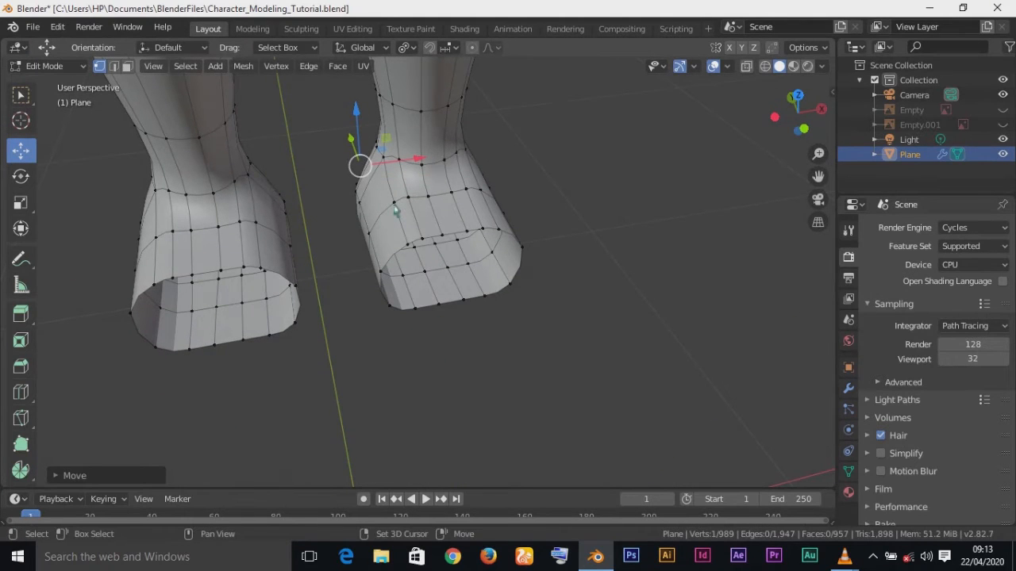
pyautogui.keyDown('ctrl'); pyautogui.click(485, 197); pyautogui.keyUp('ctrl')
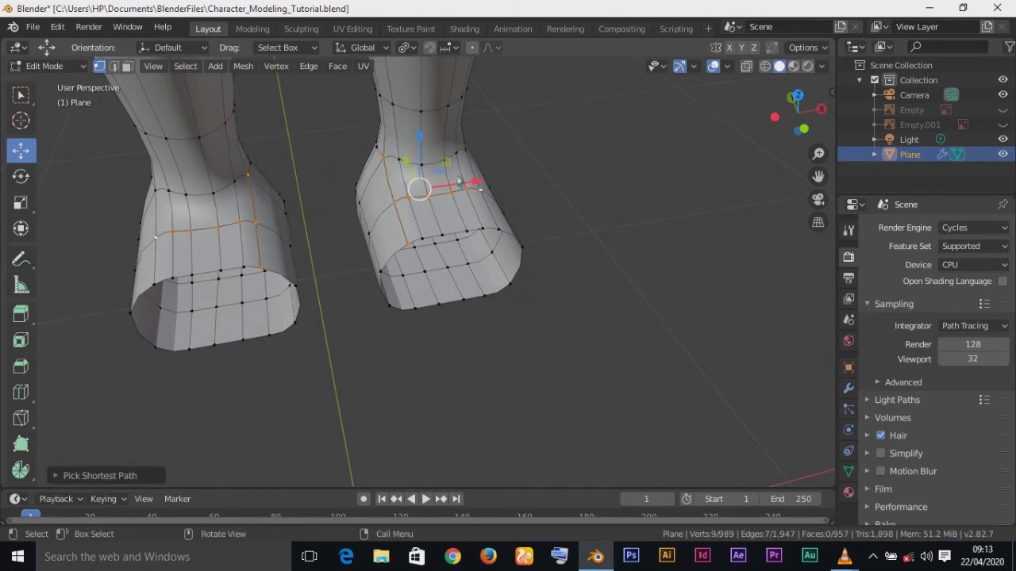
pyautogui.moveTo(421, 146); pyautogui.dragTo(422, 139)
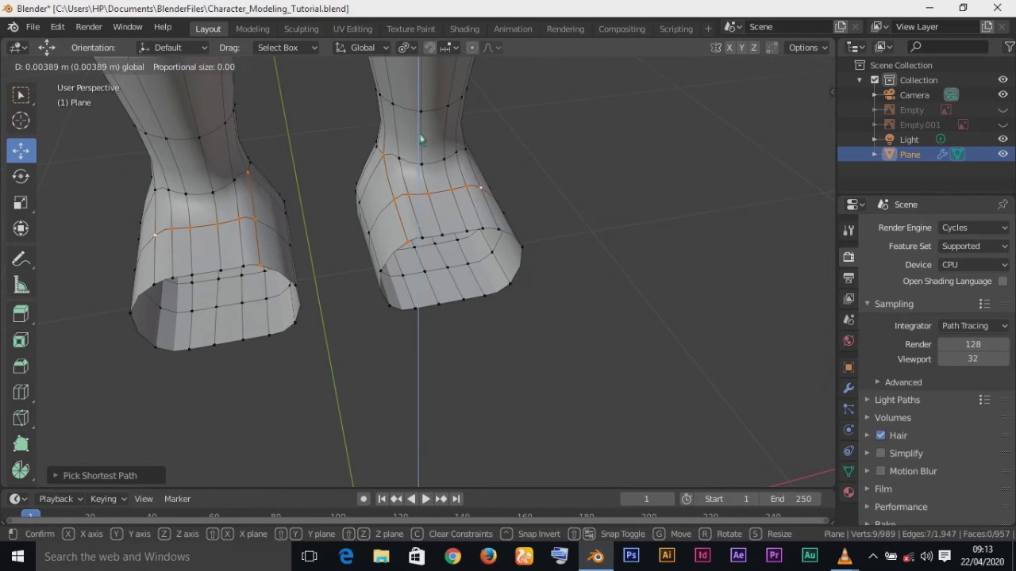
pyautogui.moveTo(422, 139); pyautogui.dragTo(421, 138)
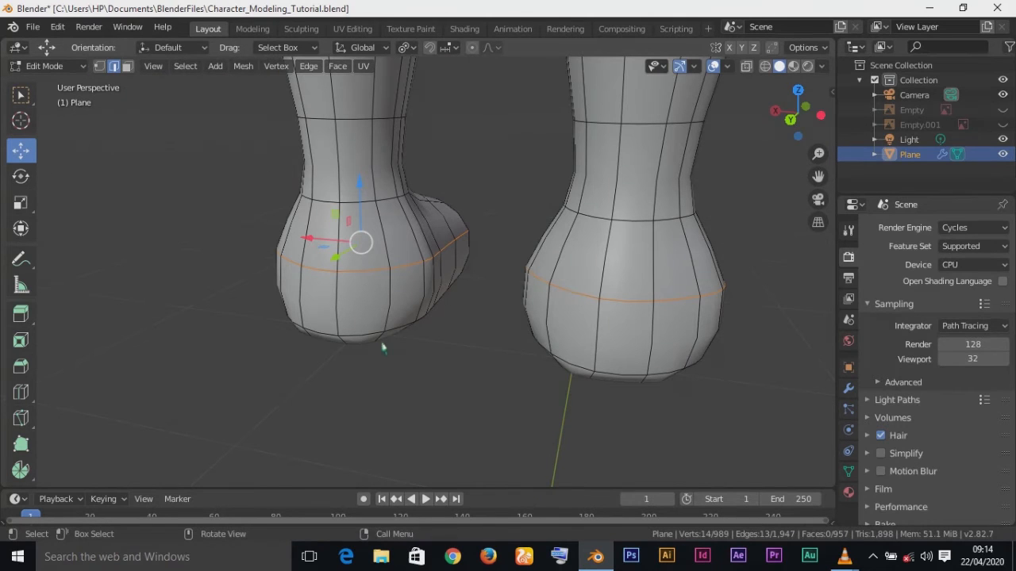
# - Add two loop cuts around the foot, one between the ankle and middle loop, one between the middle loop and sole
pyautogui.hotkey('ctrl', 'r')
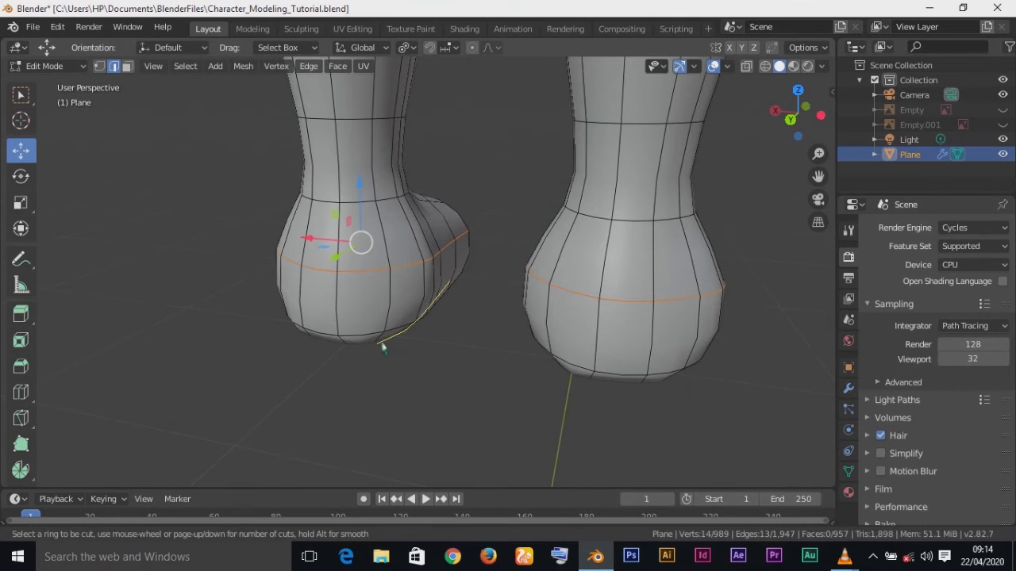
pyautogui.click(353, 242)
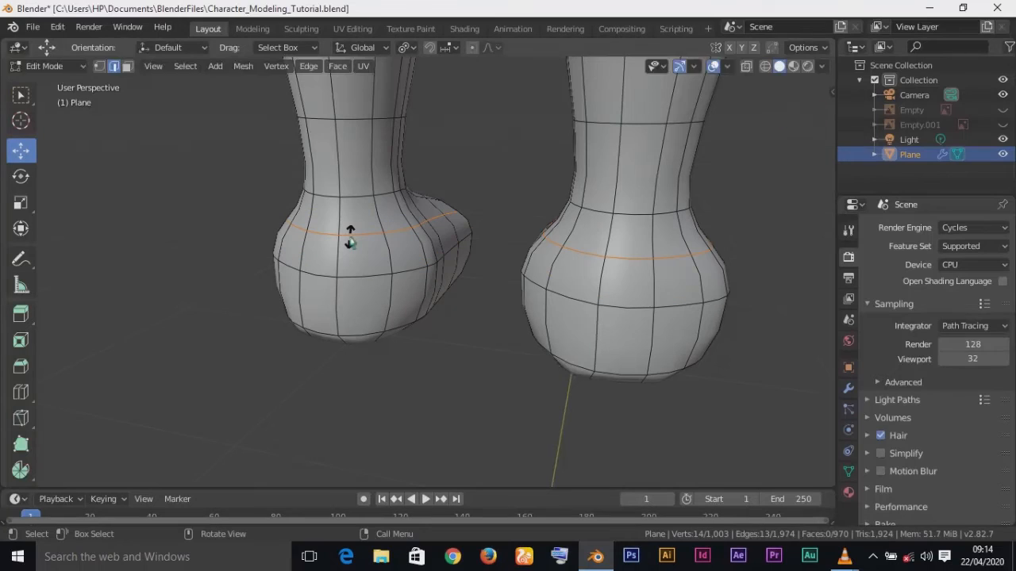
pyautogui.click(350, 239)
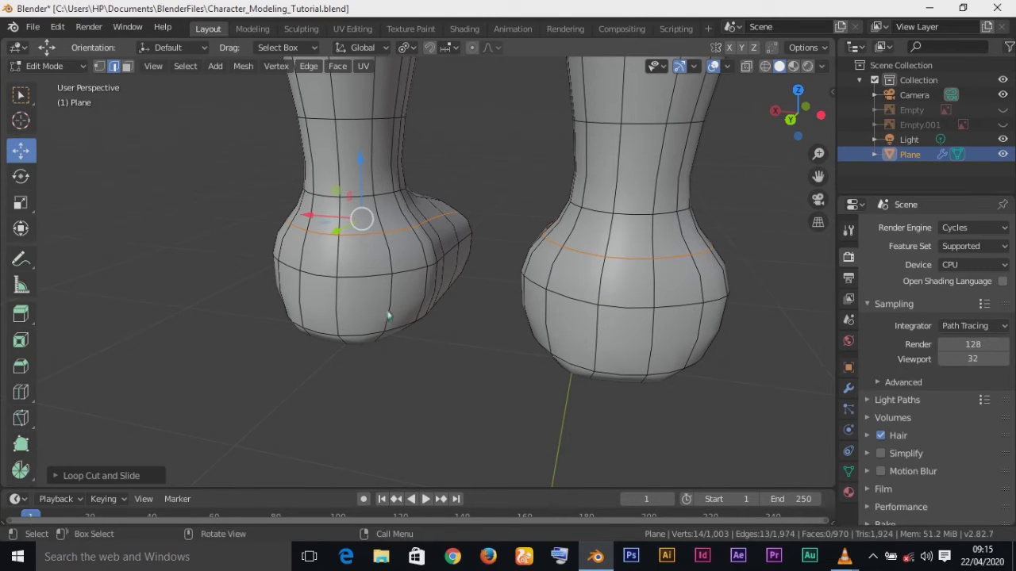
pyautogui.hotkey('ctrl', 'r')
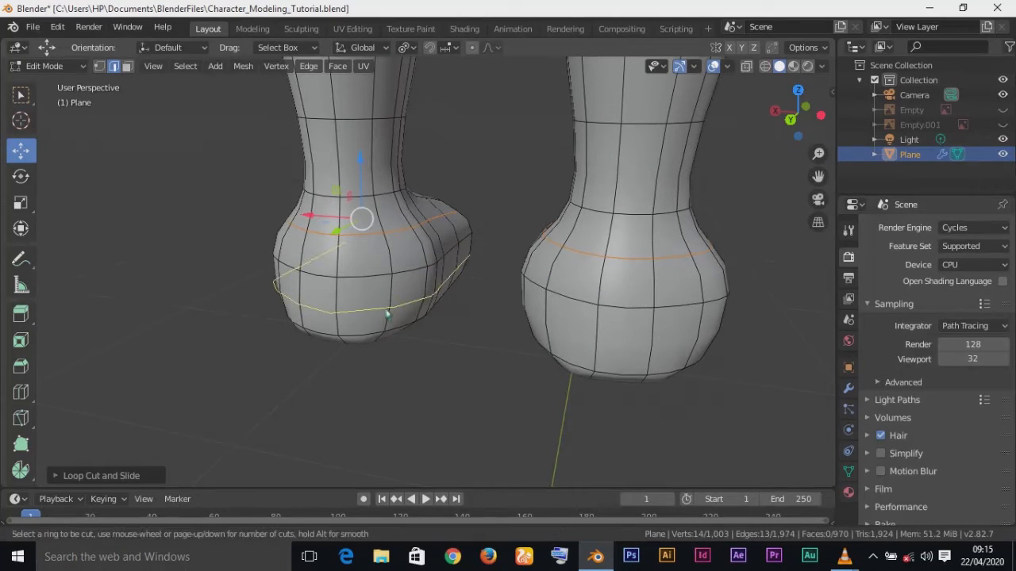
pyautogui.click(387, 314)
pyautogui.click(386, 308)
# - Scale the foot's middle edge loop down slightly in wireframe front view, and restore solid shading
pyautogui.press('KP_1')
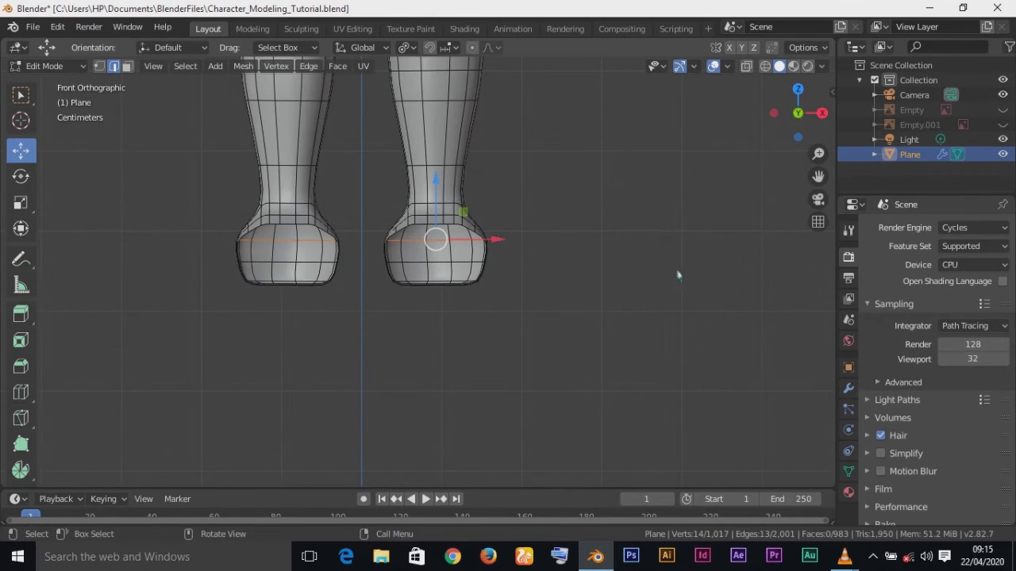
pyautogui.press('z')
pyautogui.click(581, 276)
pyautogui.scroll(3, 608, 295)
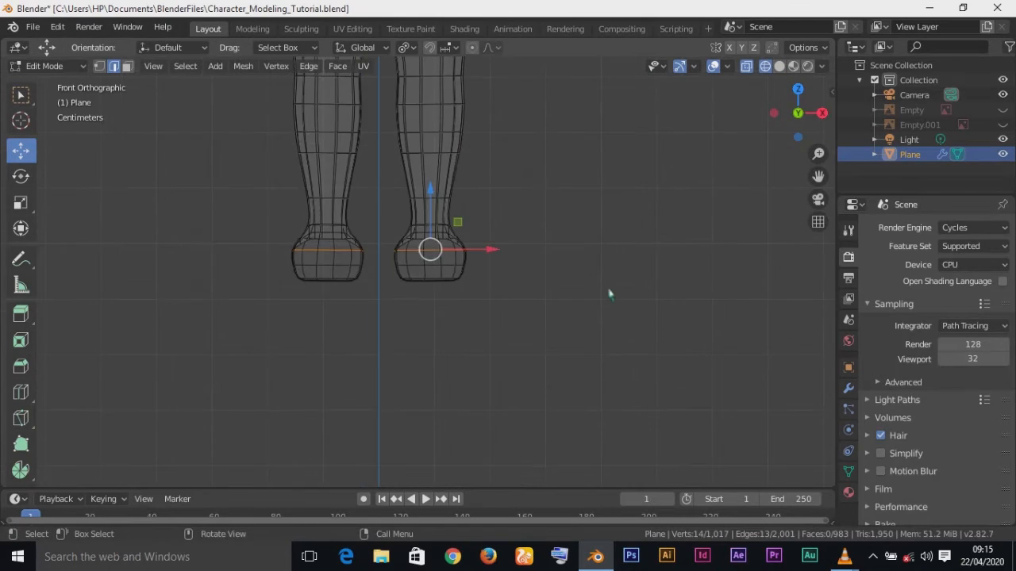
pyautogui.press('s')
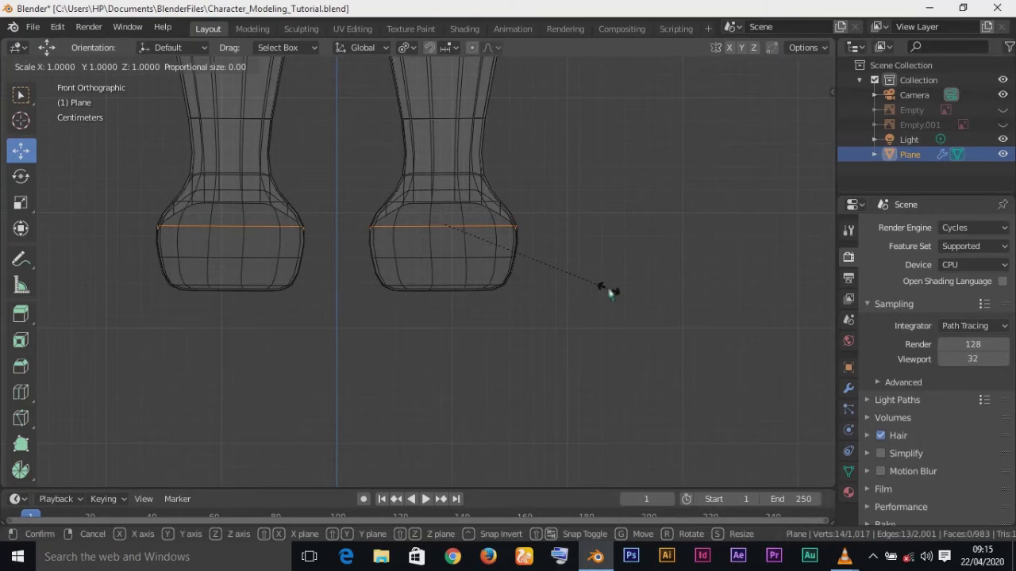
pyautogui.click(585, 283)
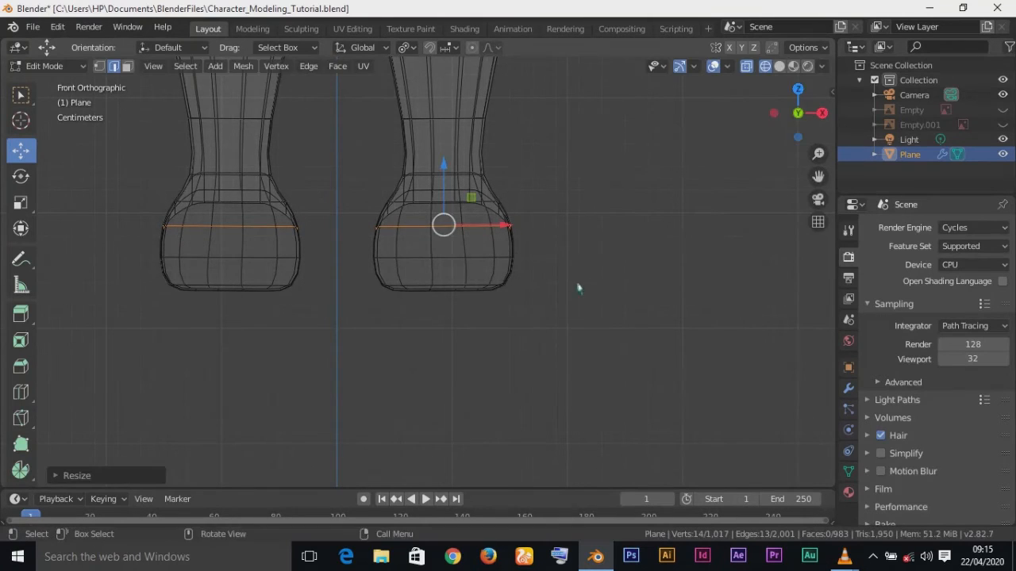
pyautogui.hotkey('shift', 'z')
pyautogui.moveTo(585, 283); pyautogui.dragTo(243, 336, button='middle')
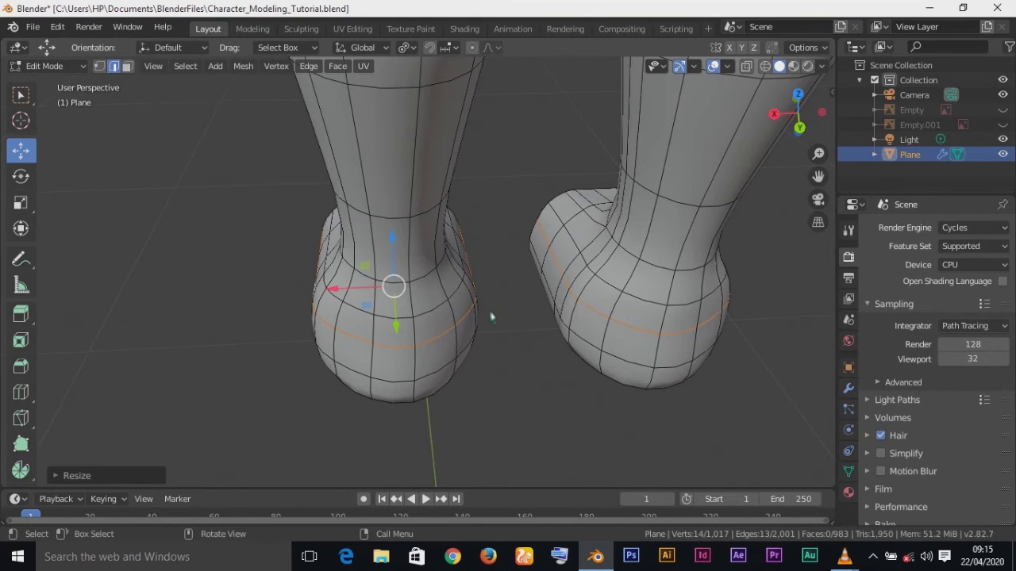
# - Enable proportional editing and push the two central heel vertices on the middle loop backward along the Y axis
pyautogui.click(472, 47)
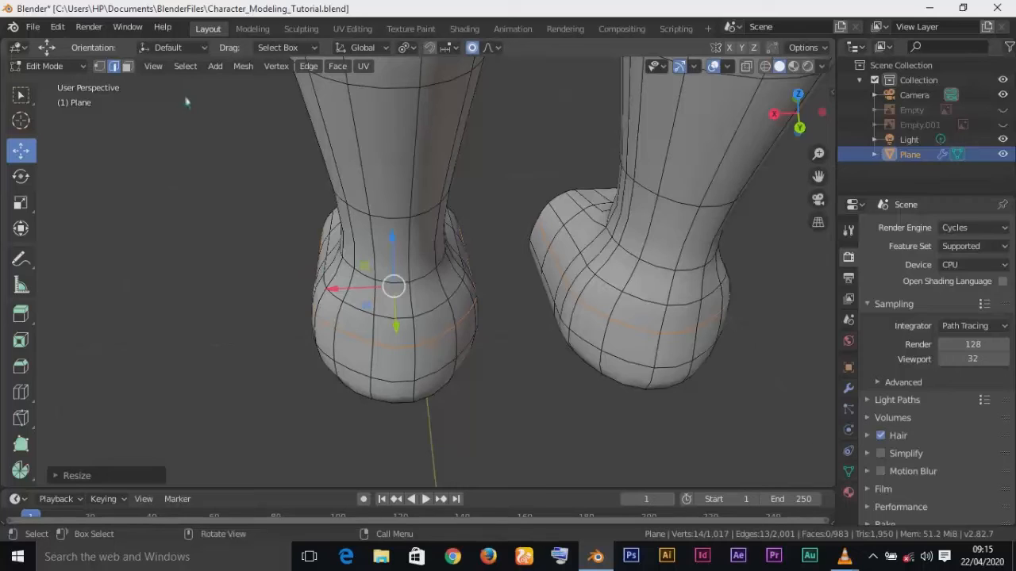
pyautogui.click(99, 66)
pyautogui.moveTo(459, 359); pyautogui.dragTo(377, 307, button='middle')
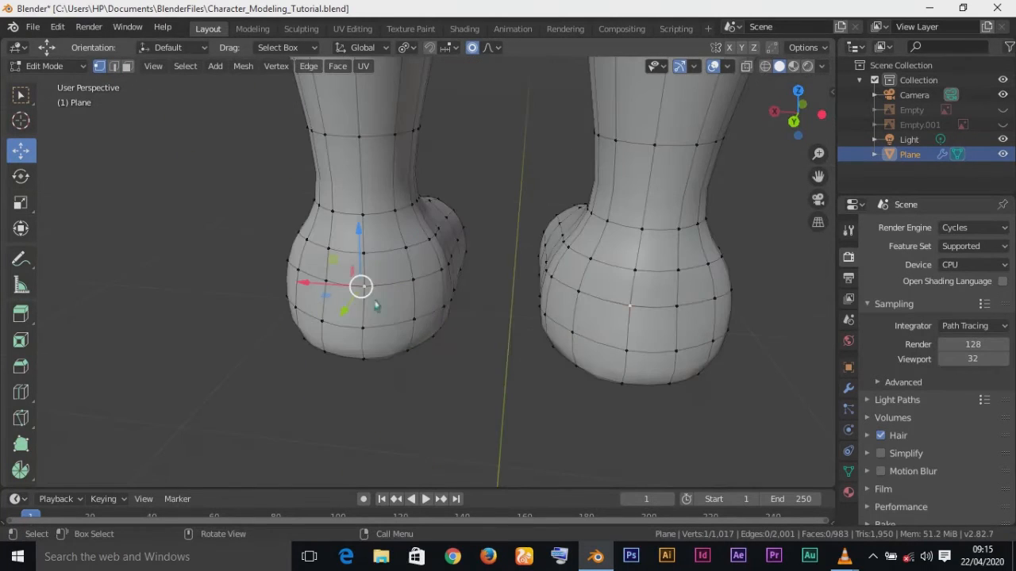
pyautogui.press('ctrl+KP_1')
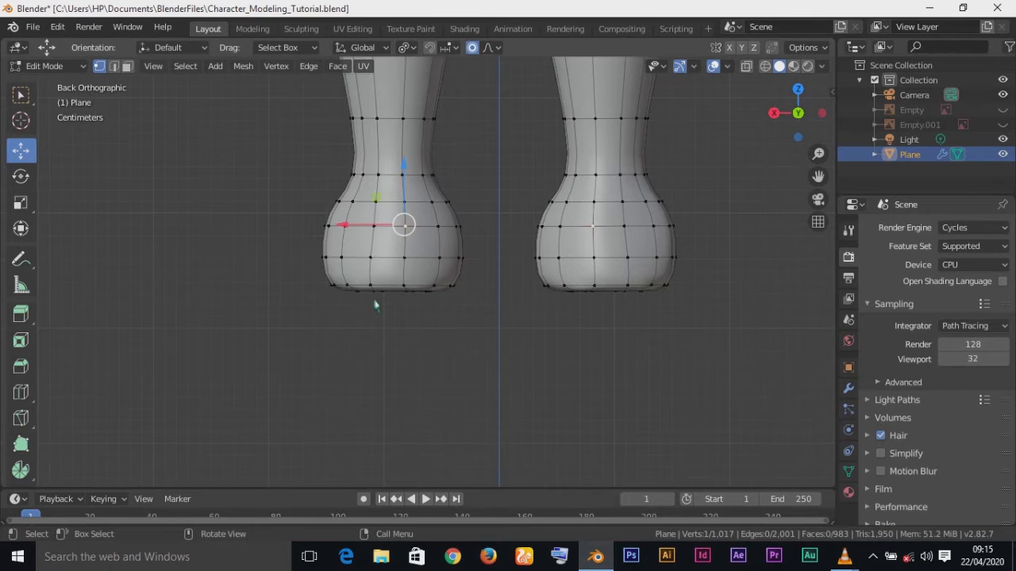
pyautogui.keyDown('shift'); pyautogui.click(379, 235); pyautogui.keyUp('shift')
pyautogui.press('g')
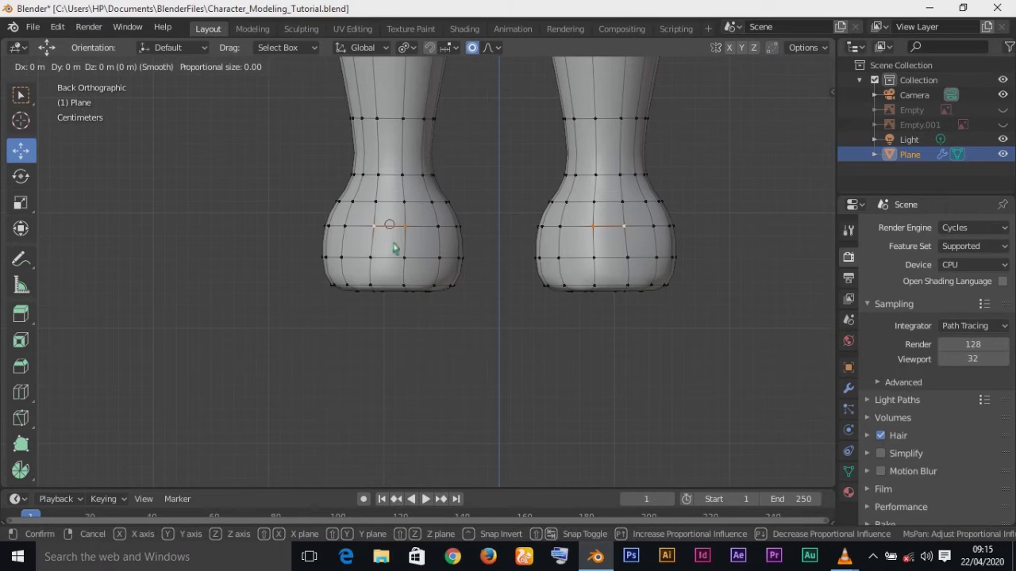
pyautogui.scroll(5, 394, 248)
pyautogui.click(393, 249)
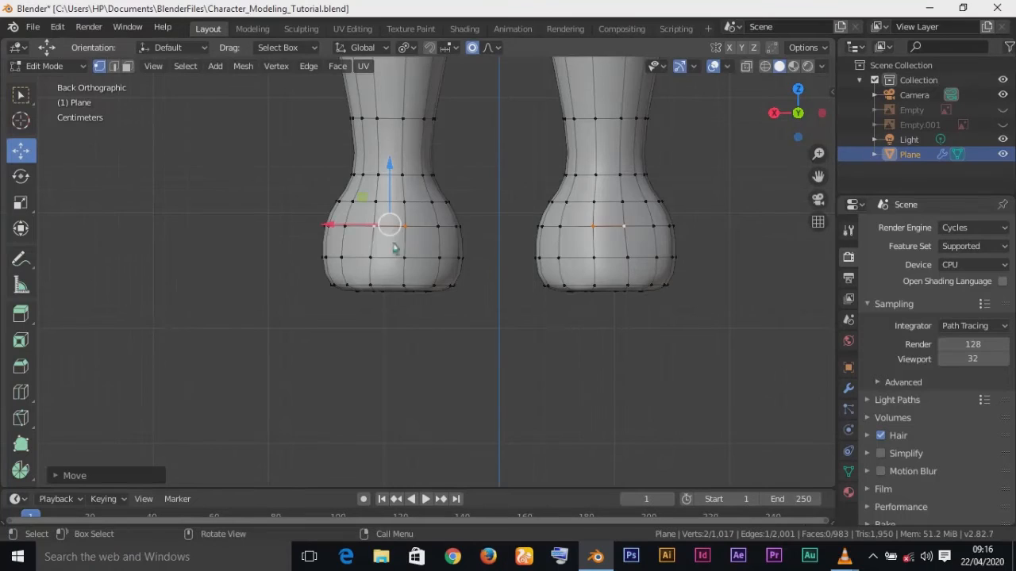
pyautogui.press('KP_3')
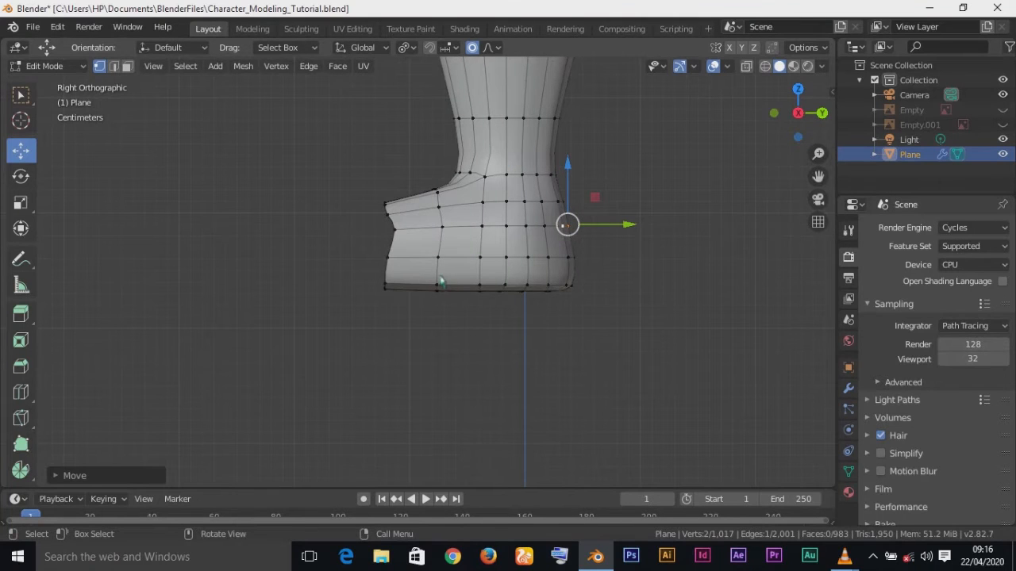
pyautogui.moveTo(631, 229); pyautogui.dragTo(647, 234)
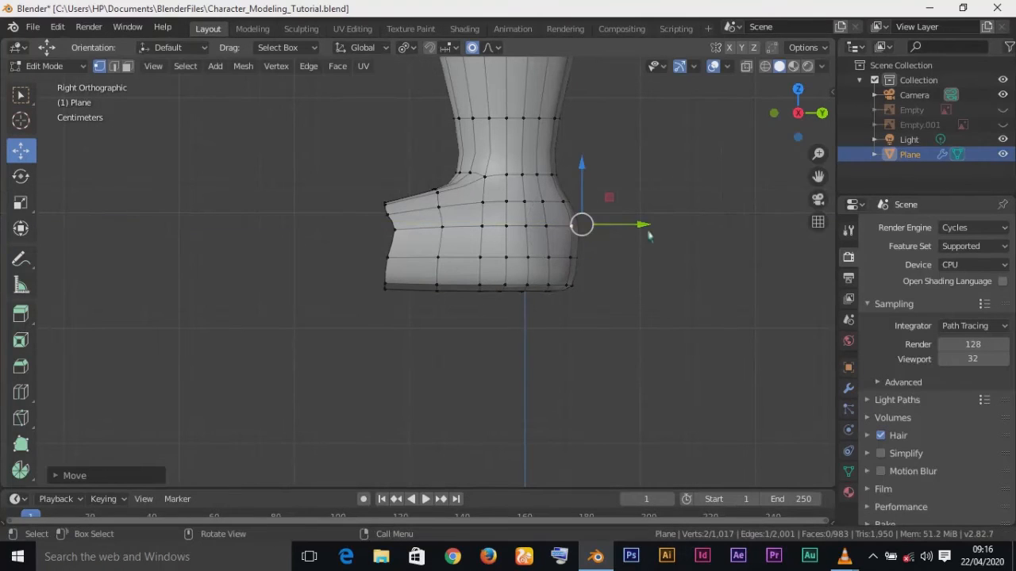
# - Move the two central vertices on the heel's bottom rim slightly forward along the Y axis
pyautogui.click(568, 289)
pyautogui.press('ctrl+KP_1')
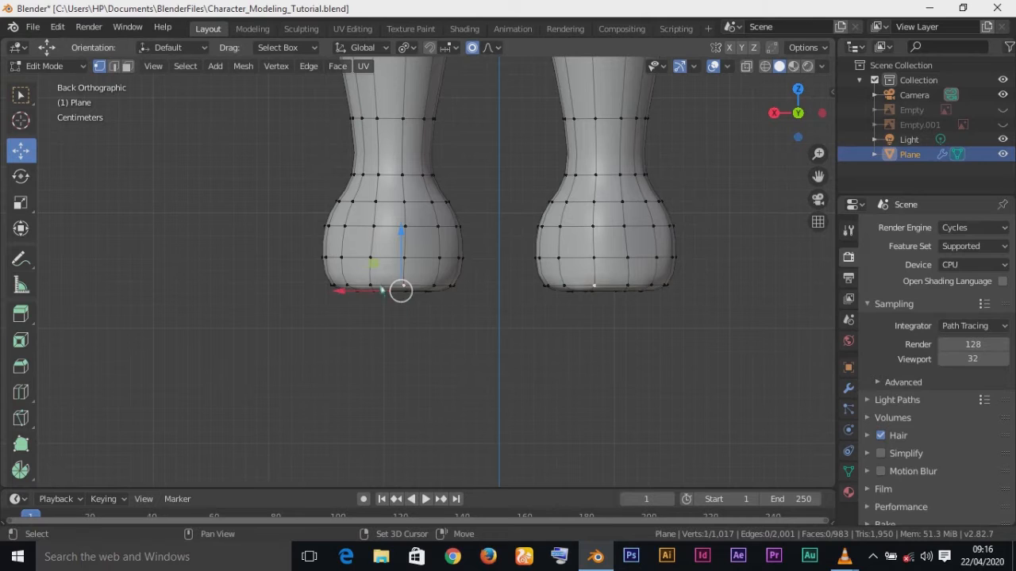
pyautogui.keyDown('shift'); pyautogui.click(370, 285); pyautogui.keyUp('shift')
pyautogui.press('KP_3')
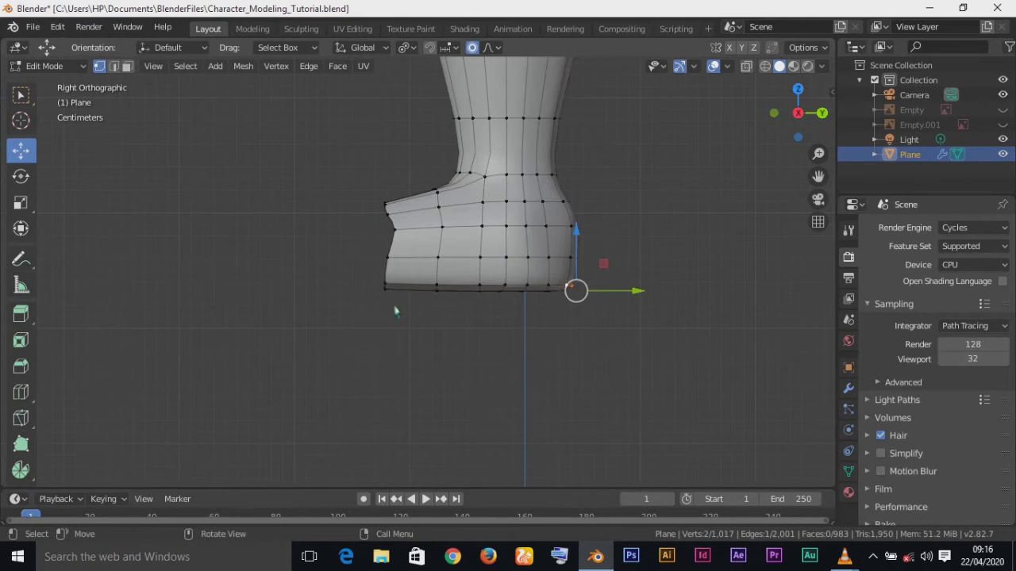
pyautogui.moveTo(639, 291); pyautogui.dragTo(637, 297)
# - Push the two central heel vertices on the loop just above the bottom rim backward along the Y axis
pyautogui.press('ctrl+KP_1')
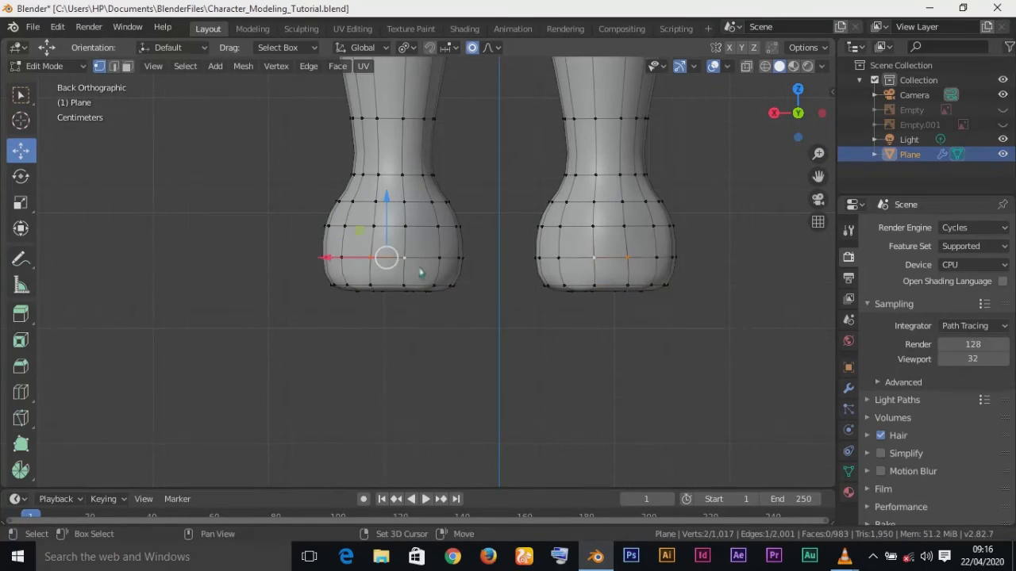
pyautogui.press('KP_3')
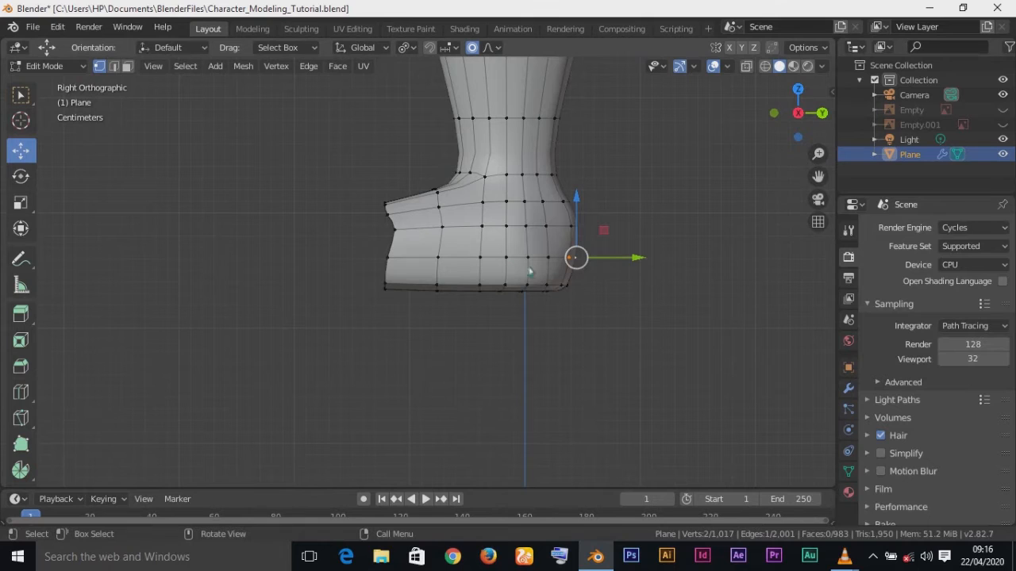
pyautogui.moveTo(640, 264); pyautogui.dragTo(653, 271)
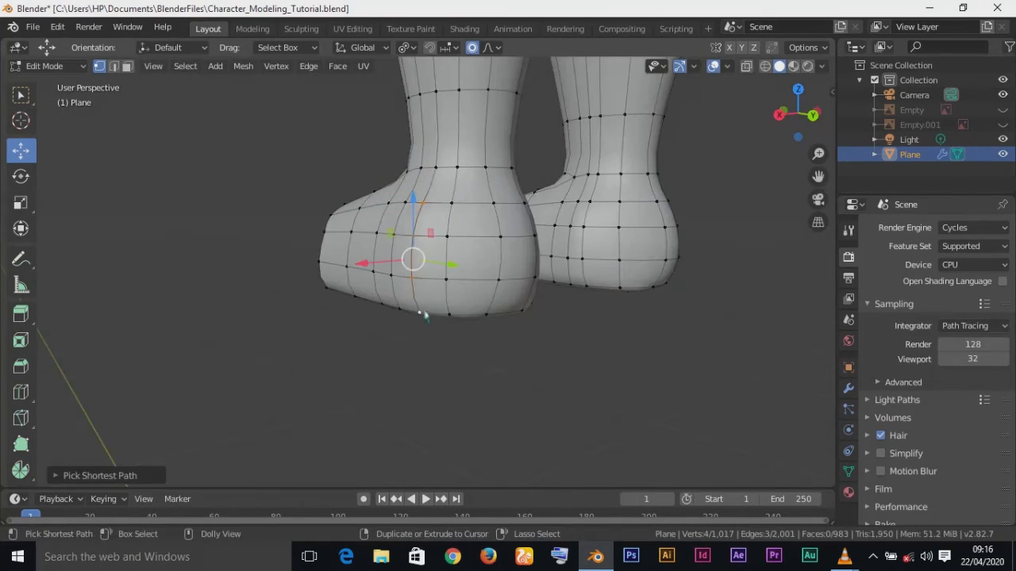
# - Select the vertical vertex columns on both sides of the heel and scale them to about 0.85 with proportional editing in back view
pyautogui.moveTo(426, 317); pyautogui.dragTo(397, 315, button='middle')
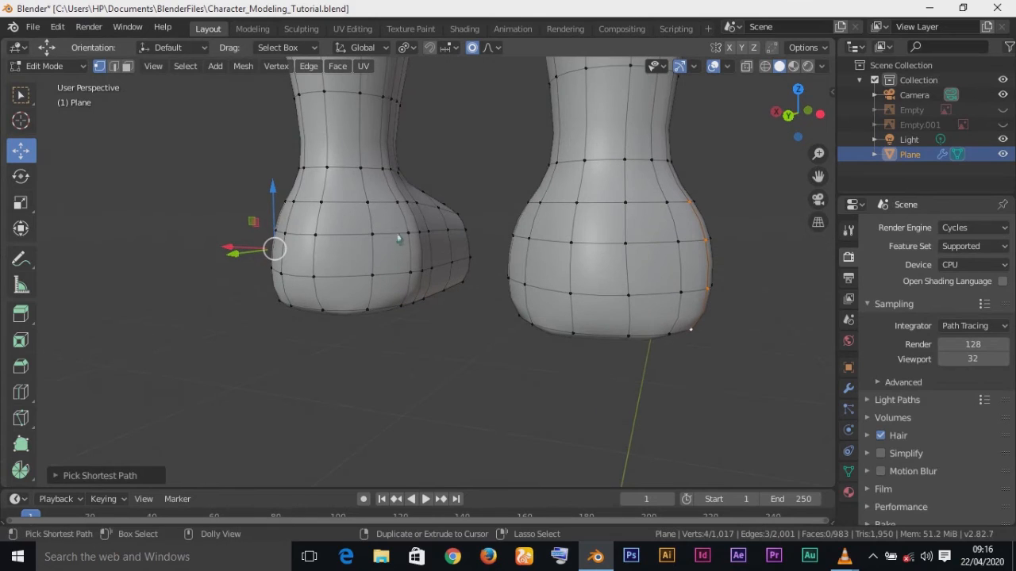
pyautogui.keyDown('shift'); pyautogui.click(397, 203); pyautogui.keyUp('shift')
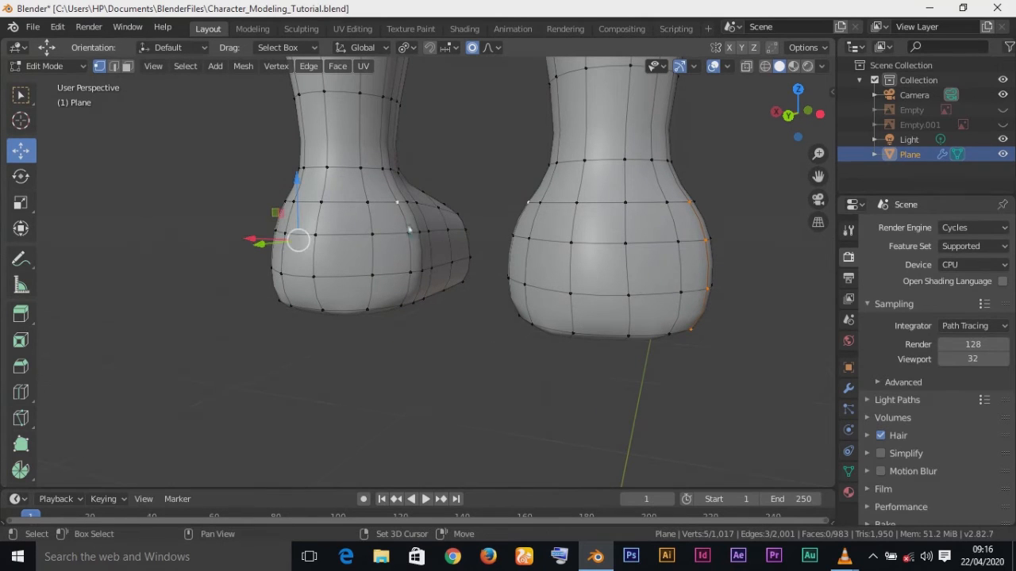
pyautogui.keyDown('ctrl'); pyautogui.click(407, 307); pyautogui.keyUp('ctrl')
pyautogui.press('ctrl+KP_1')
pyautogui.press('s')
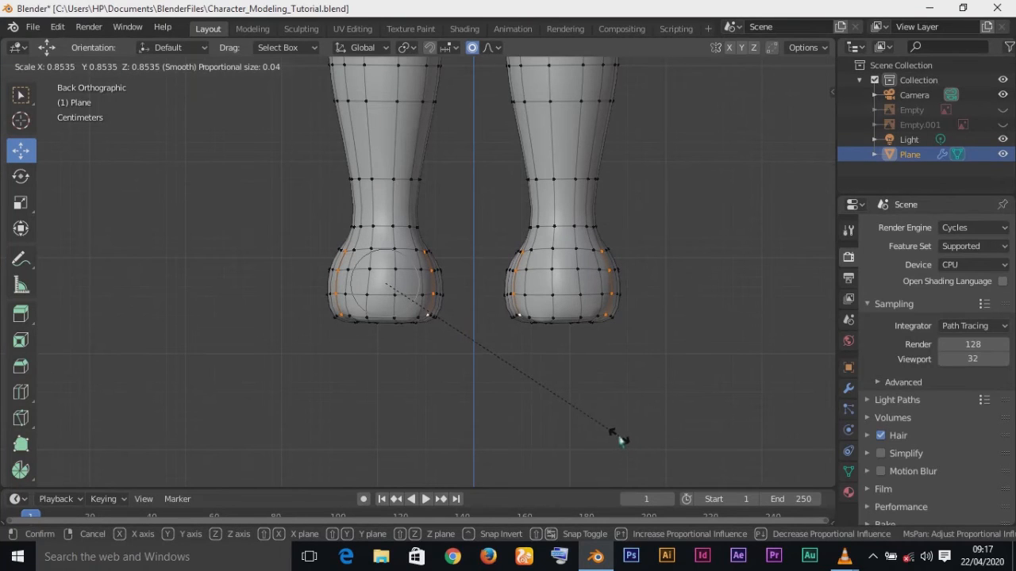
pyautogui.click(621, 441)
# - Select two neighbouring vertical vertex columns on the outer side of the foot and move them slightly inward along the X axis
pyautogui.moveTo(500, 360); pyautogui.dragTo(651, 424, button='middle')
pyautogui.click(484, 311)
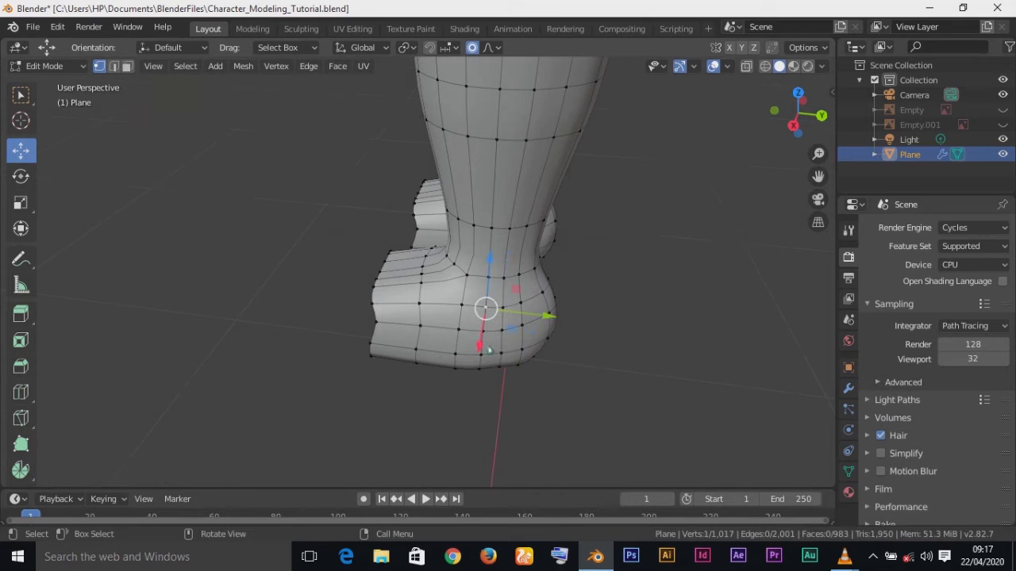
pyautogui.keyDown('ctrl'); pyautogui.click(481, 368); pyautogui.keyUp('ctrl')
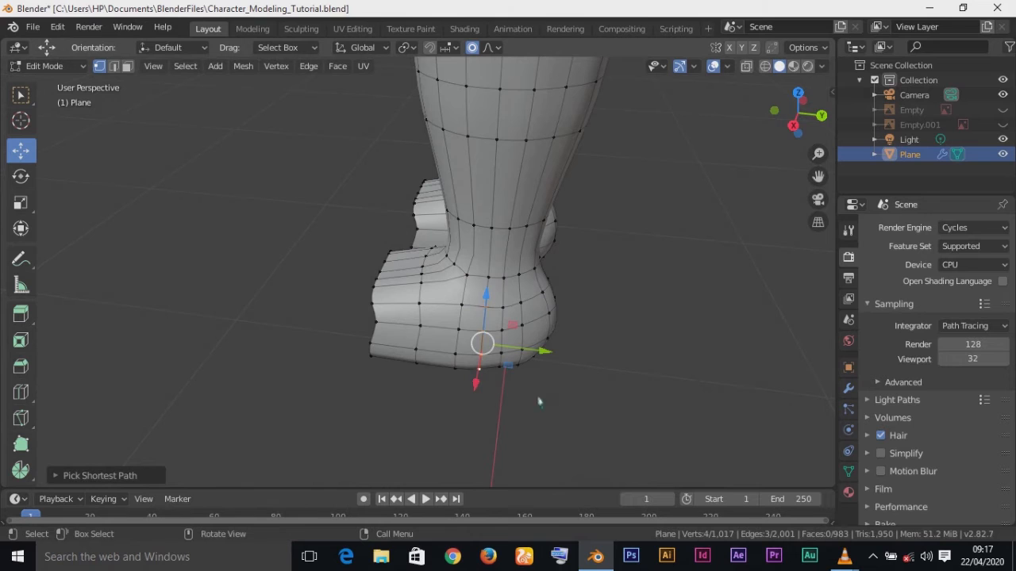
pyautogui.keyDown('ctrl'); pyautogui.click(467, 365); pyautogui.keyUp('ctrl')
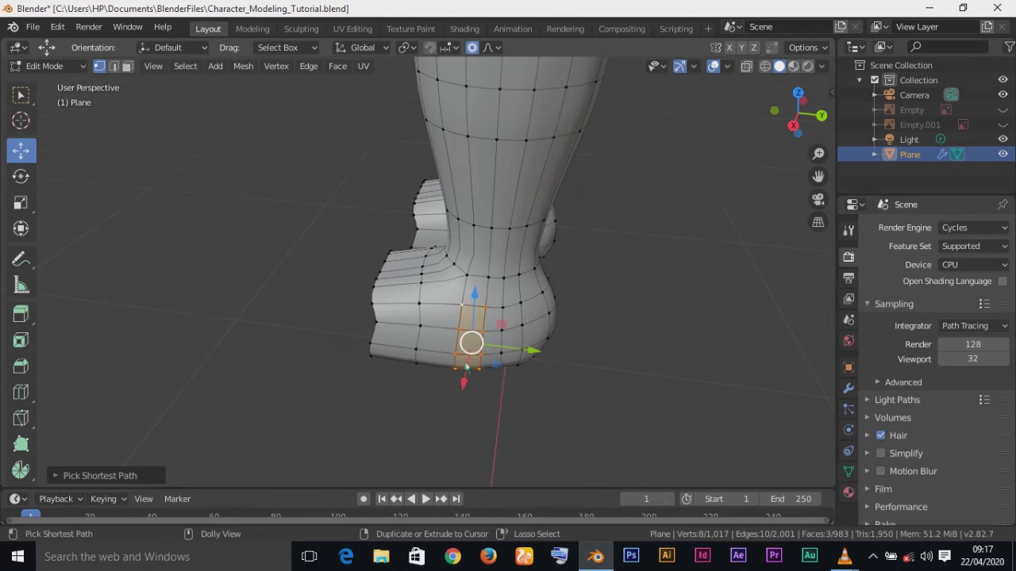
pyautogui.press('ctrl+KP_1')
pyautogui.moveTo(279, 292); pyautogui.dragTo(291, 296)
# - Select the outer vertical vertex column just behind the front opening and move it slightly inward along the X axis
pyautogui.moveTo(290, 296); pyautogui.dragTo(508, 333, button='middle')
pyautogui.moveTo(484, 287); pyautogui.dragTo(671, 444, button='middle')
pyautogui.keyDown('ctrl'); pyautogui.click(469, 319); pyautogui.keyUp('ctrl')
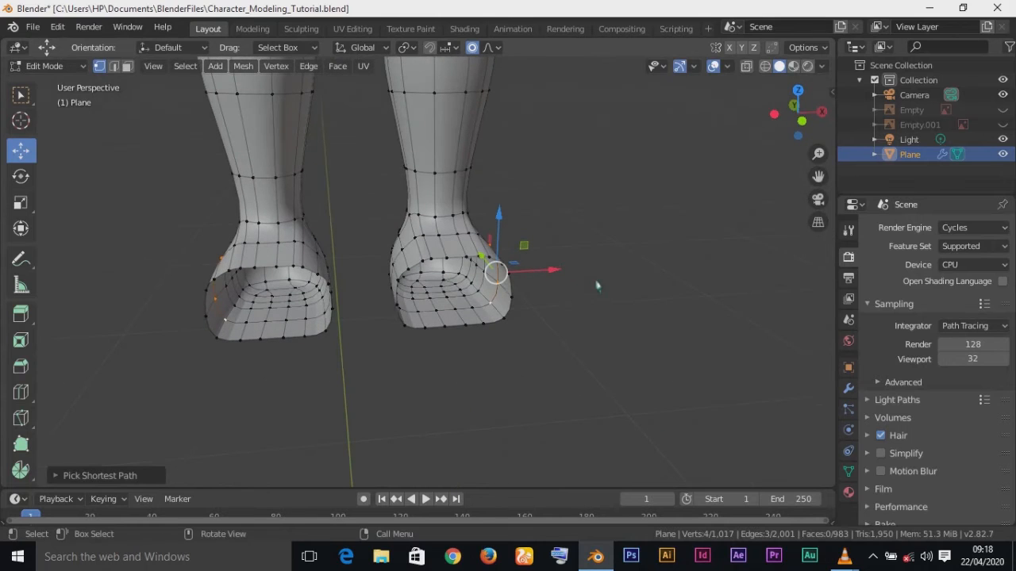
pyautogui.moveTo(560, 274); pyautogui.dragTo(554, 274)
# - Select the vertices on the outer edge of the foot's front opening and move them inward along the X axis
pyautogui.moveTo(554, 273); pyautogui.dragTo(490, 340, button='middle')
pyautogui.moveTo(489, 386); pyautogui.dragTo(602, 287, button='middle')
pyautogui.keyDown('ctrl'); pyautogui.click(461, 338); pyautogui.keyUp('ctrl')
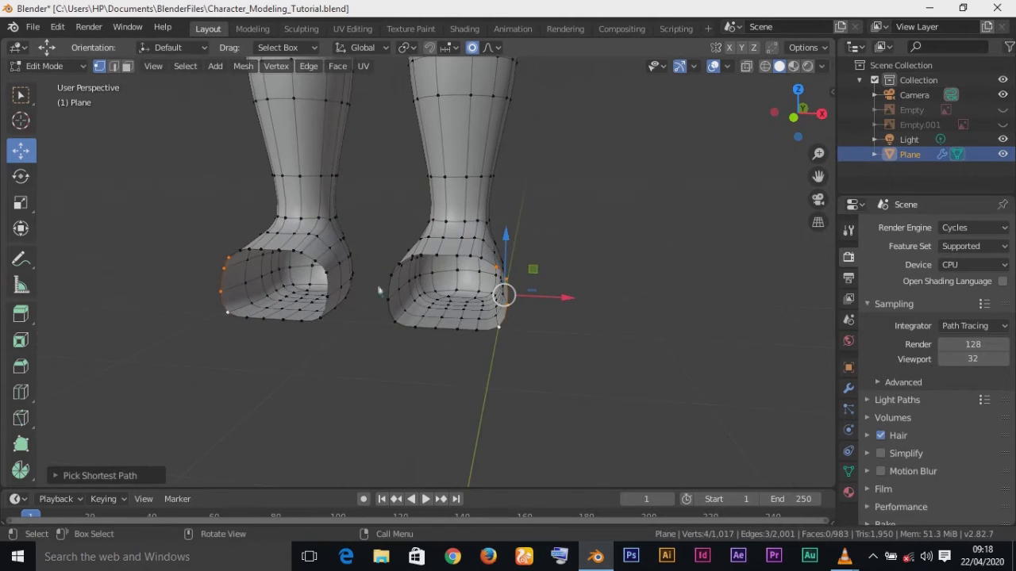
pyautogui.press('g')
pyautogui.press('x')
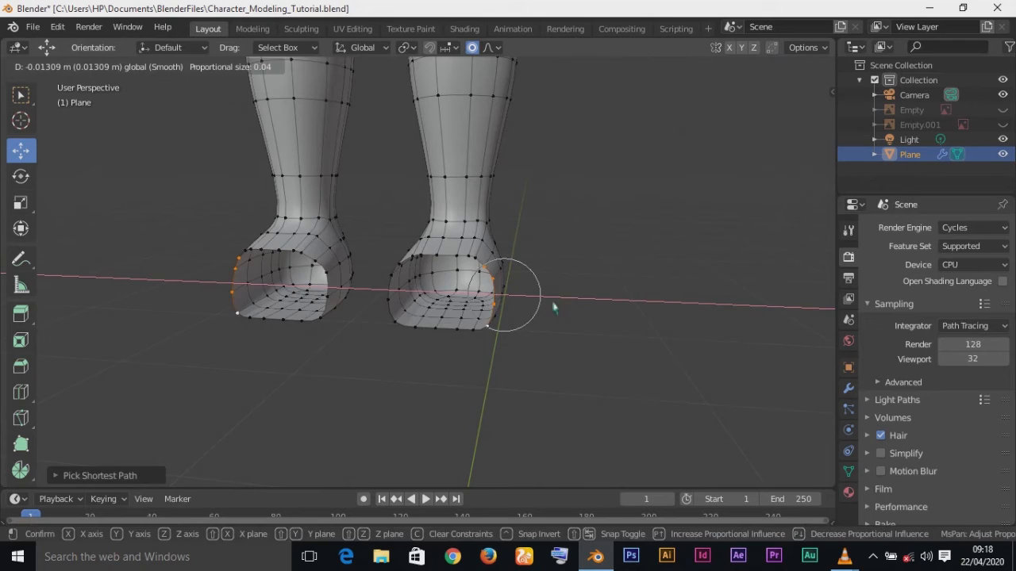
pyautogui.click(579, 357)
# - Pull a single vertex on the foot's inner side toward the body's centre along the X axis with proportional editing
pyautogui.moveTo(580, 358); pyautogui.dragTo(407, 262, button='middle')
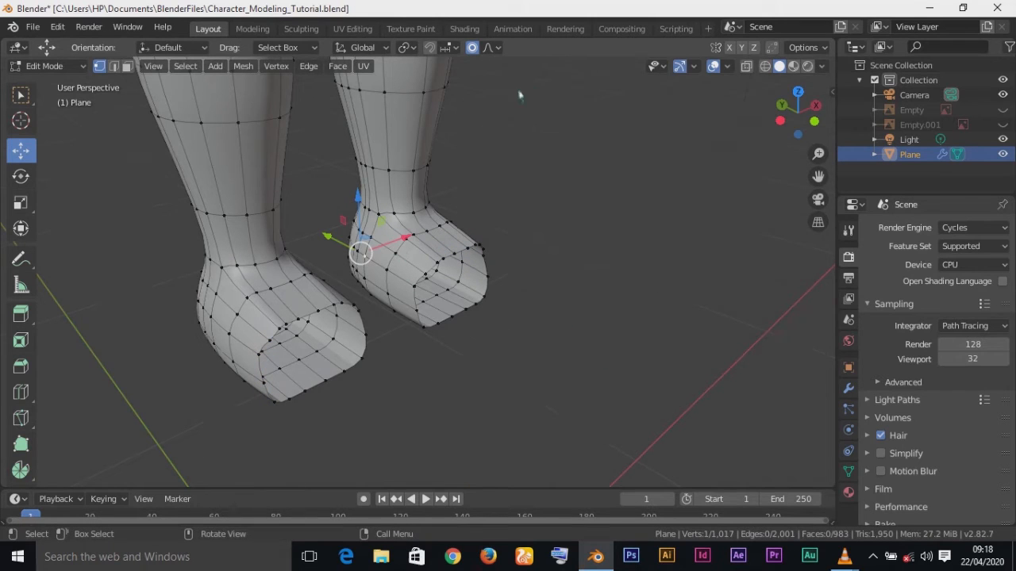
pyautogui.click(489, 50)
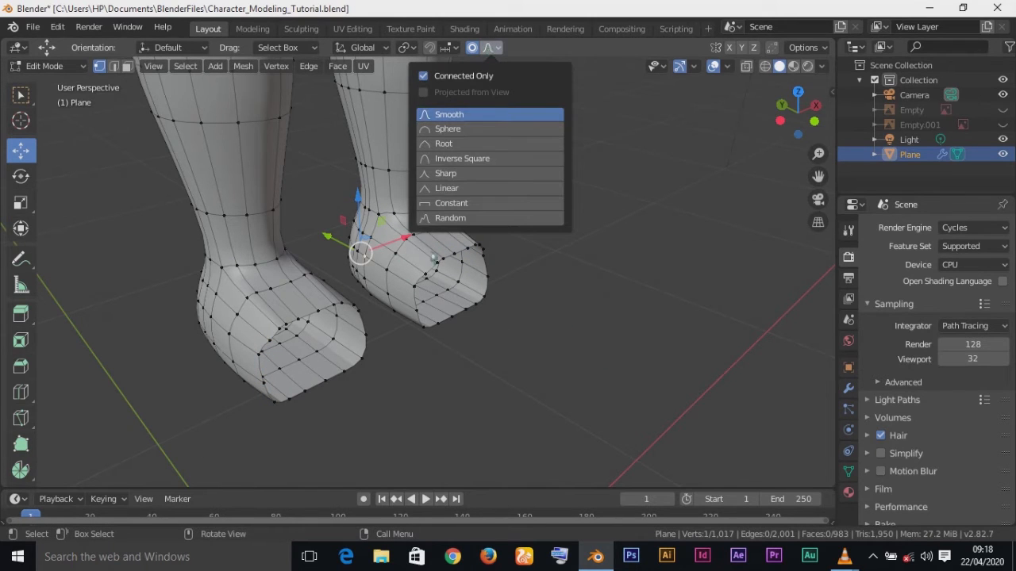
pyautogui.press('g')
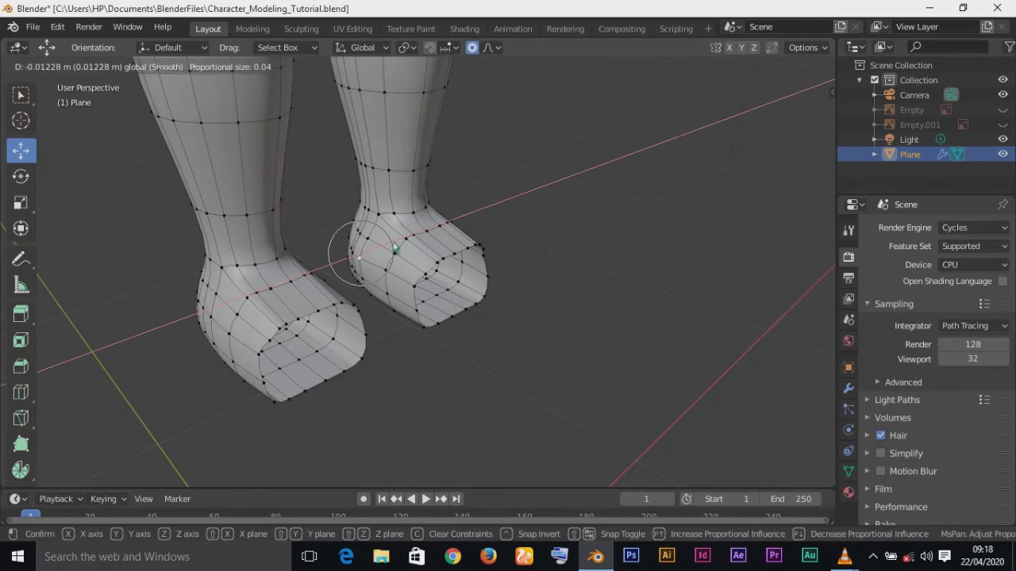
pyautogui.click(403, 247)
# - Turn off proportional editing, shift the whole foot slightly outward along the X axis in wireframe front view, and restore solid shading
pyautogui.press('KP_1')
pyautogui.press('z')
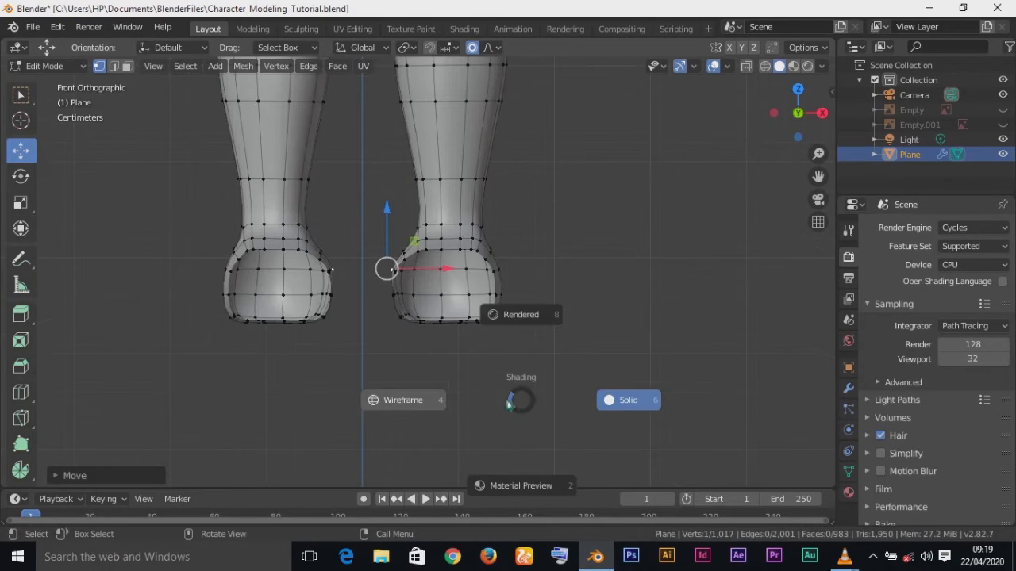
pyautogui.click(422, 396)
pyautogui.moveTo(514, 343); pyautogui.dragTo(379, 234)
pyautogui.press('o')
pyautogui.moveTo(515, 290); pyautogui.dragTo(522, 298)
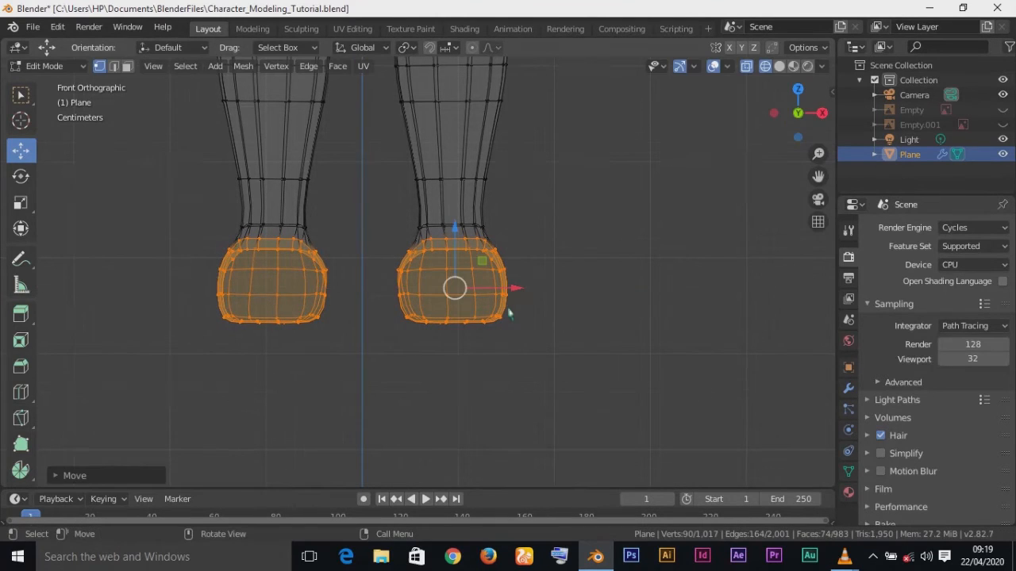
pyautogui.press('Tab')
pyautogui.press('Tab')
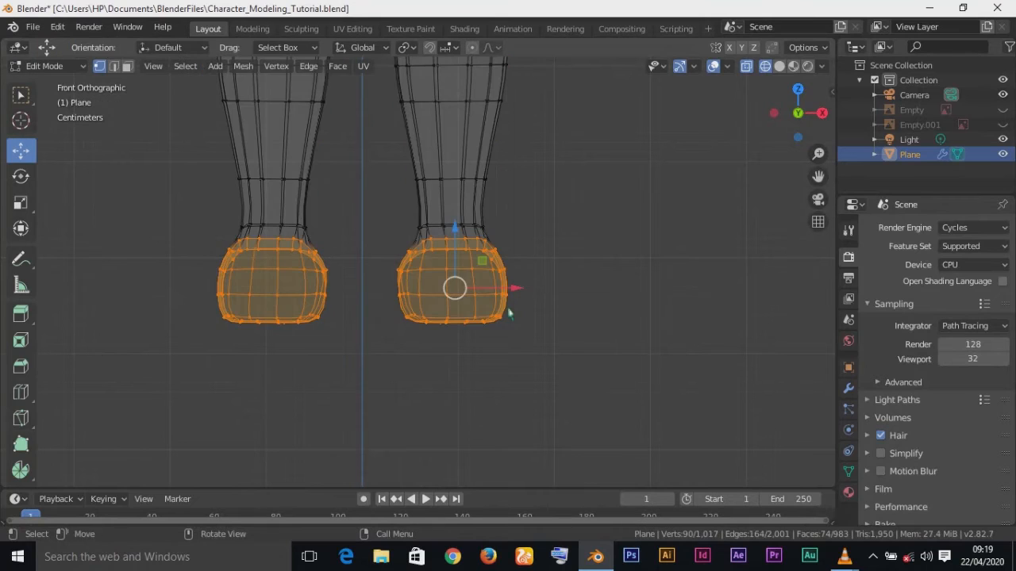
pyautogui.press('z')
pyautogui.click(599, 318)
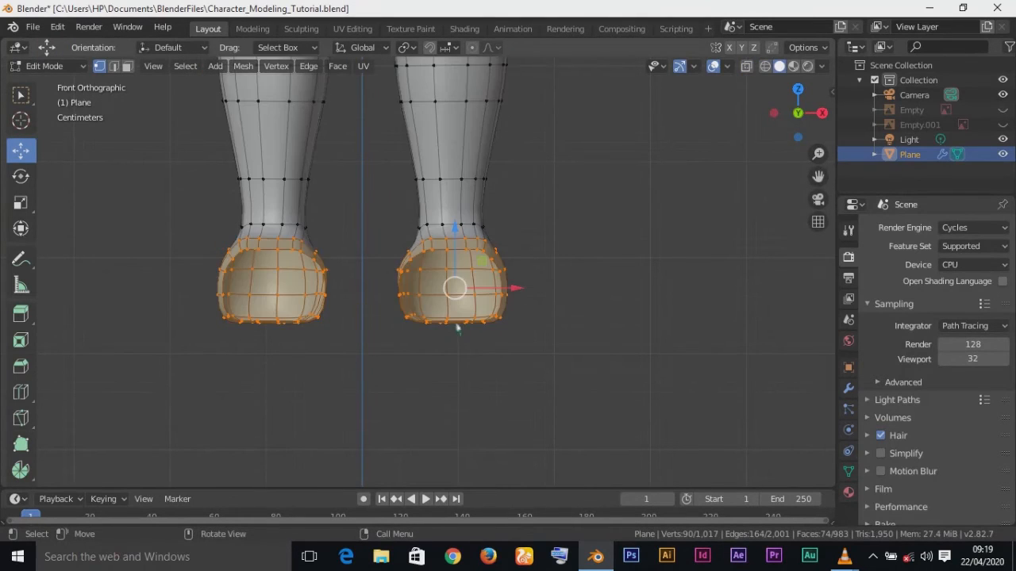
# - Flatten the edge loop of the foot's front opening by scaling it to 0 along the Y axis
pyautogui.moveTo(462, 327); pyautogui.dragTo(422, 374, button='middle')
pyautogui.write('sy0')
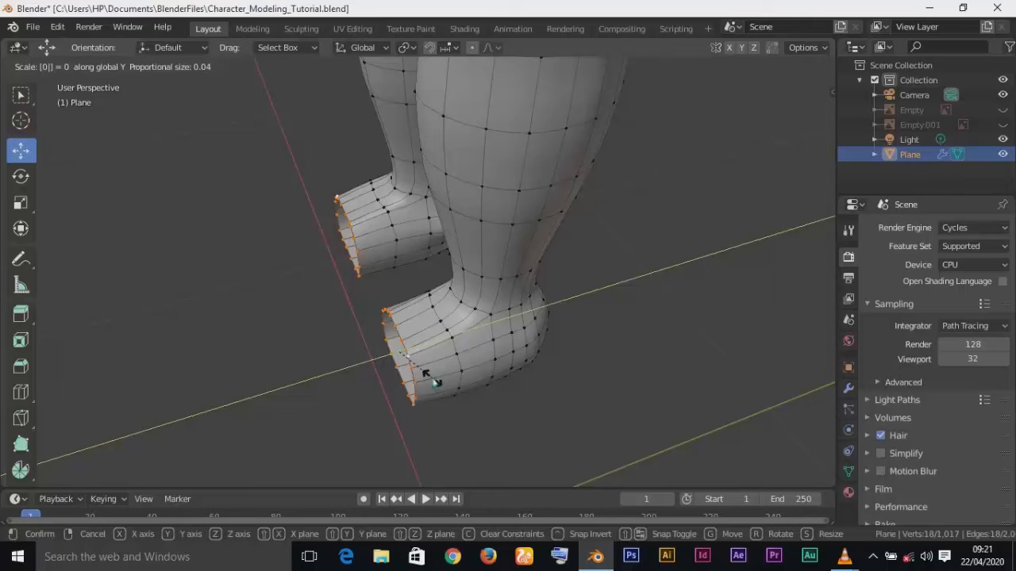
pyautogui.press('Return')
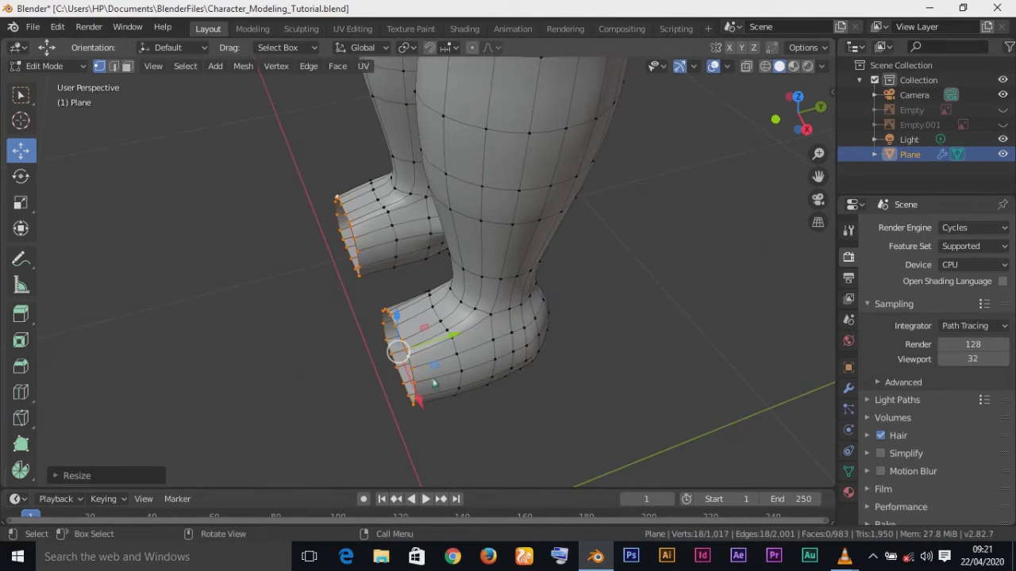
# - Flatten the sole by selecting all its bottom vertices in wireframe side view and scaling them to 0 along the Z axis
pyautogui.press('KP_3')
pyautogui.press('z')
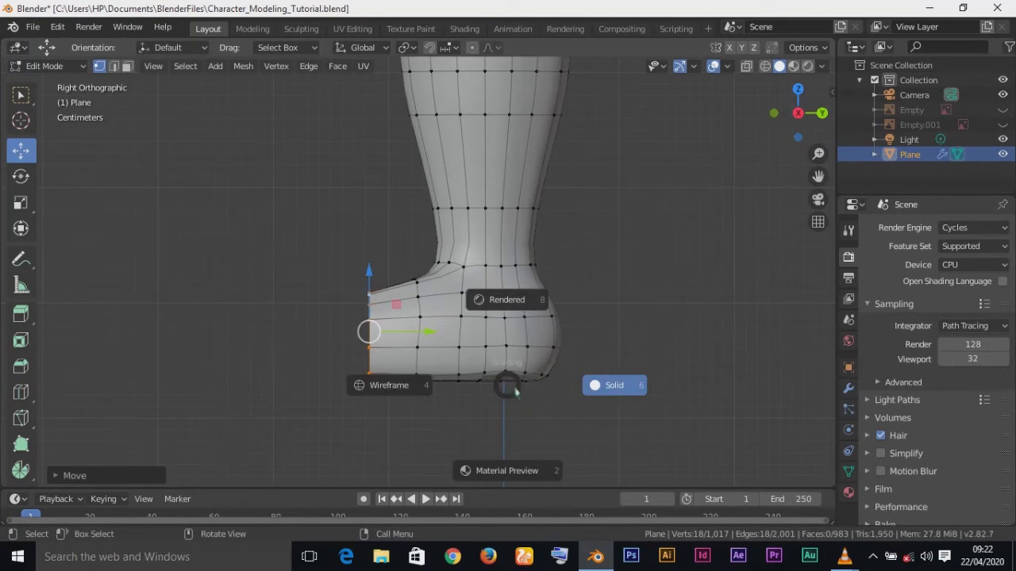
pyautogui.click(386, 386)
pyautogui.moveTo(359, 366); pyautogui.dragTo(571, 410)
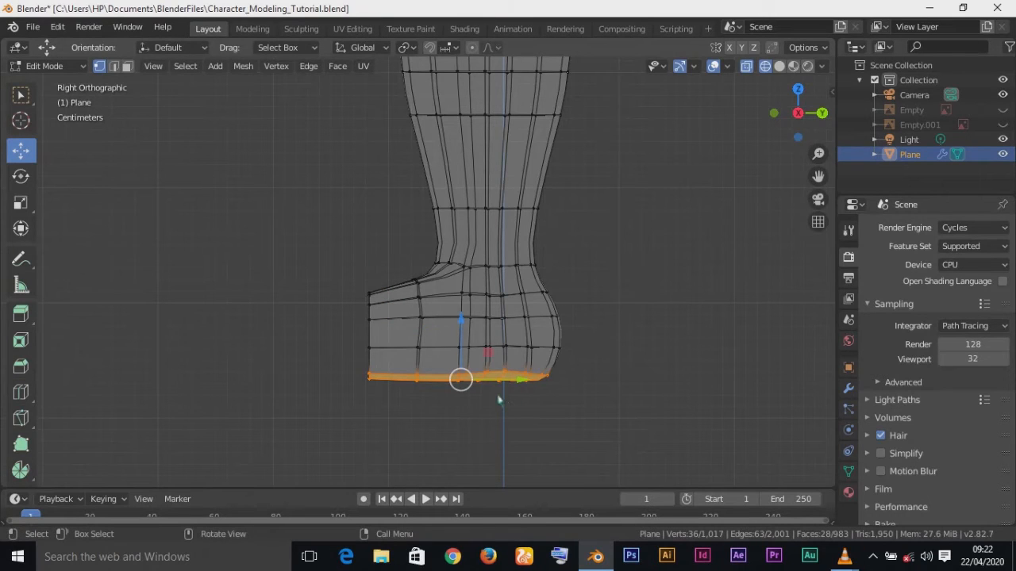
pyautogui.press('s')
pyautogui.press('z')
pyautogui.press('0')
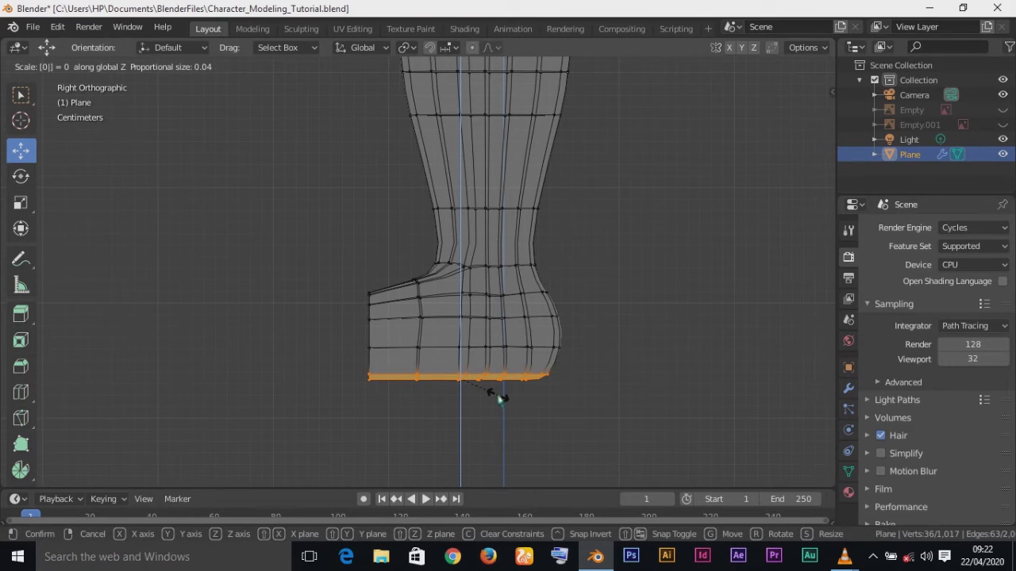
pyautogui.press('Return')
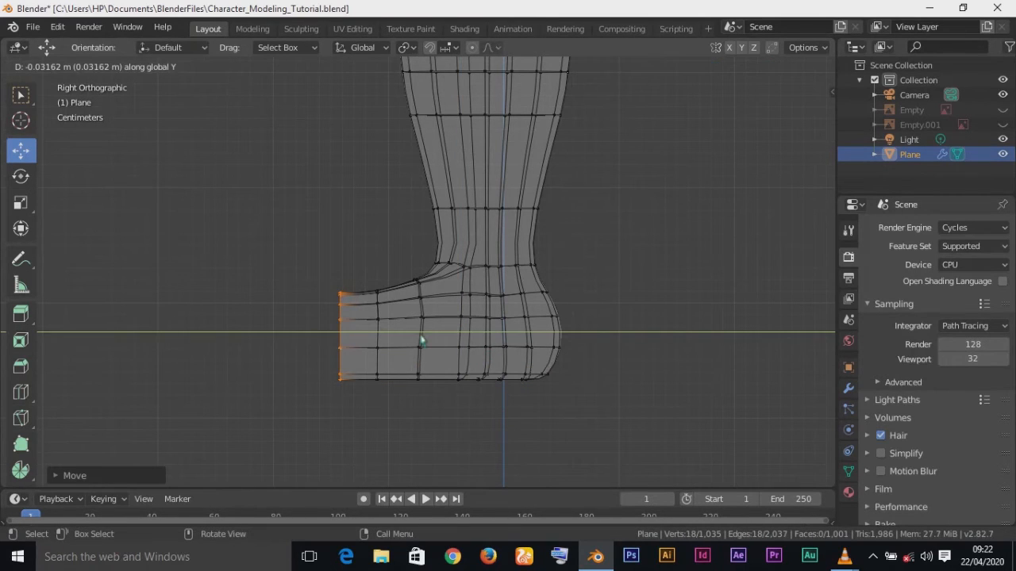
# - Extrude the foot's front opening forward about 0.032 m along the Y axis and lower the new rim's upper vertices slightly
pyautogui.click(421, 339)
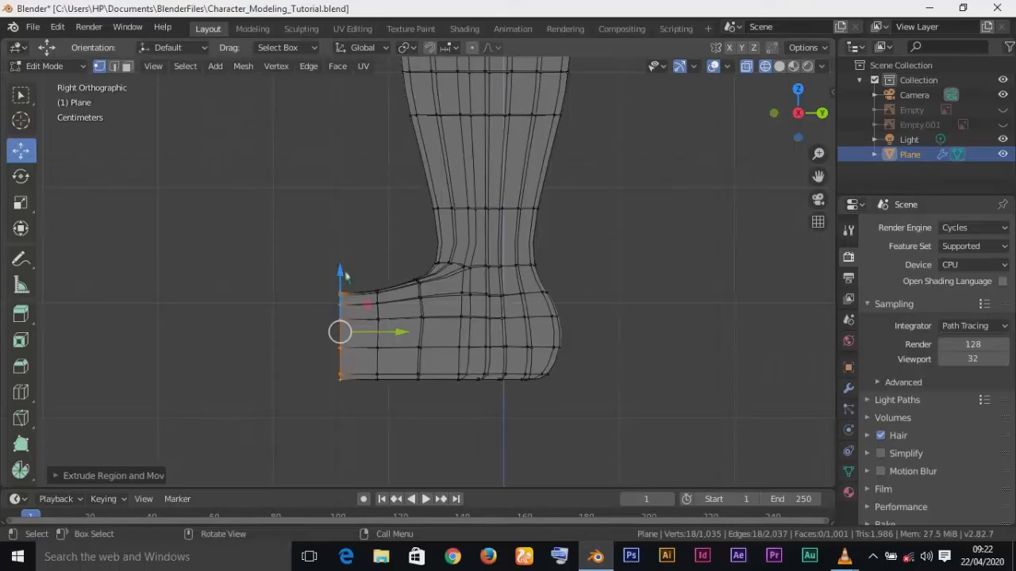
pyautogui.moveTo(318, 275); pyautogui.dragTo(355, 335)
pyautogui.moveTo(341, 248); pyautogui.dragTo(340, 250)
# - Hide the head and body geometry so that only the feet are shown, and view them from the top
pyautogui.scroll(-6, 373, 294)
pyautogui.moveTo(328, 85); pyautogui.dragTo(550, 169)
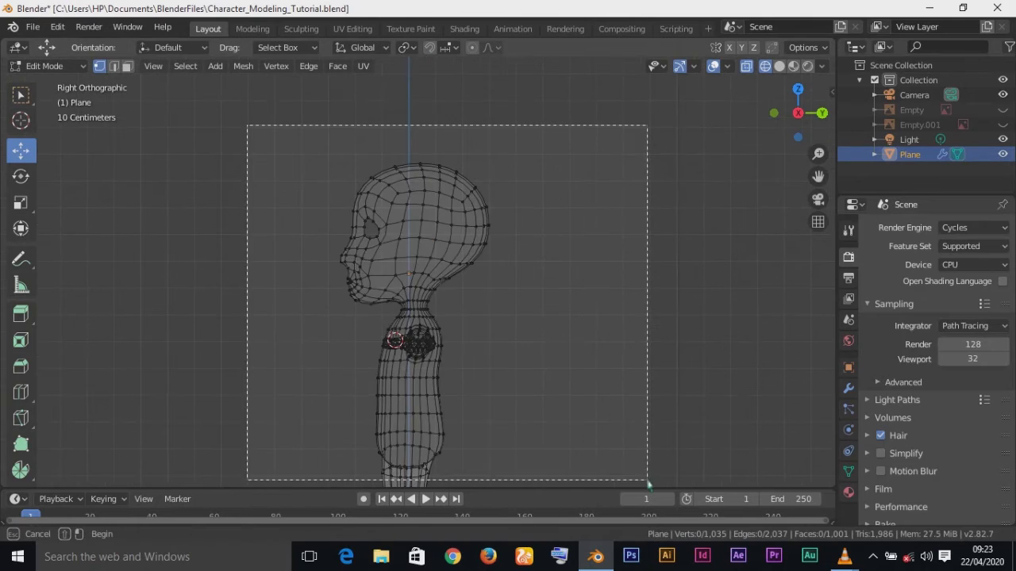
pyautogui.moveTo(646, 484); pyautogui.dragTo(646, 483)
pyautogui.press('h')
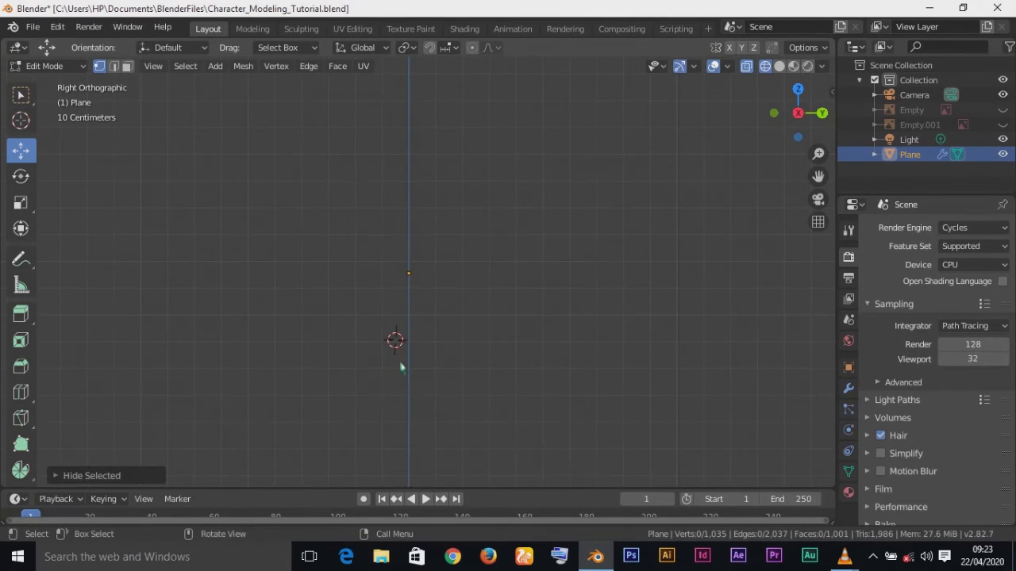
pyautogui.keyDown('shift'); pyautogui.moveTo(421, 315); pyautogui.dragTo(417, 188, button='middle'); pyautogui.keyUp('shift')
pyautogui.press('KP_7')
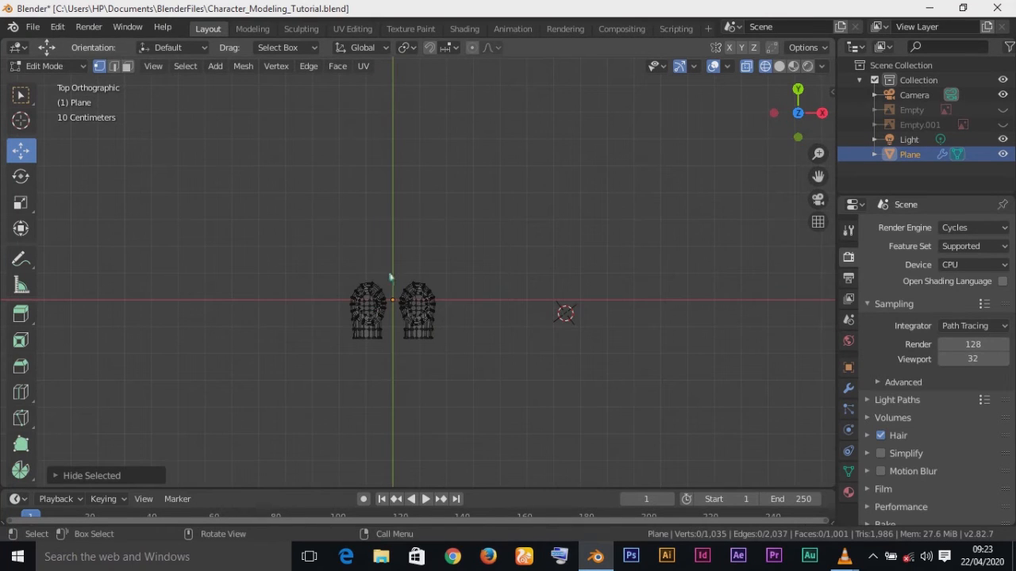
pyautogui.scroll(3, 389, 281)
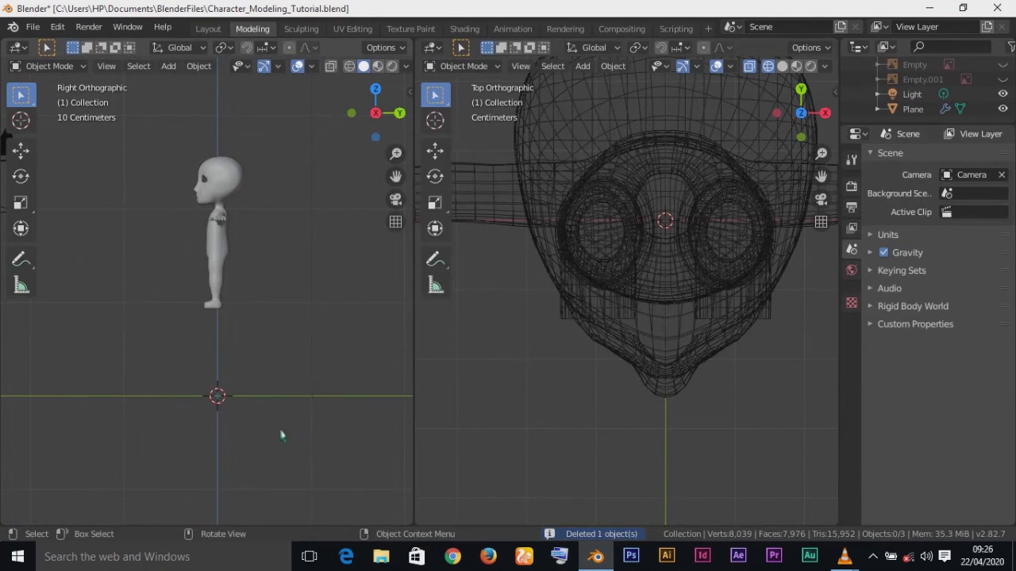
# - Add a cylinder mesh with 8 vertices to the scene
pyautogui.hotkey('shift', 'a')
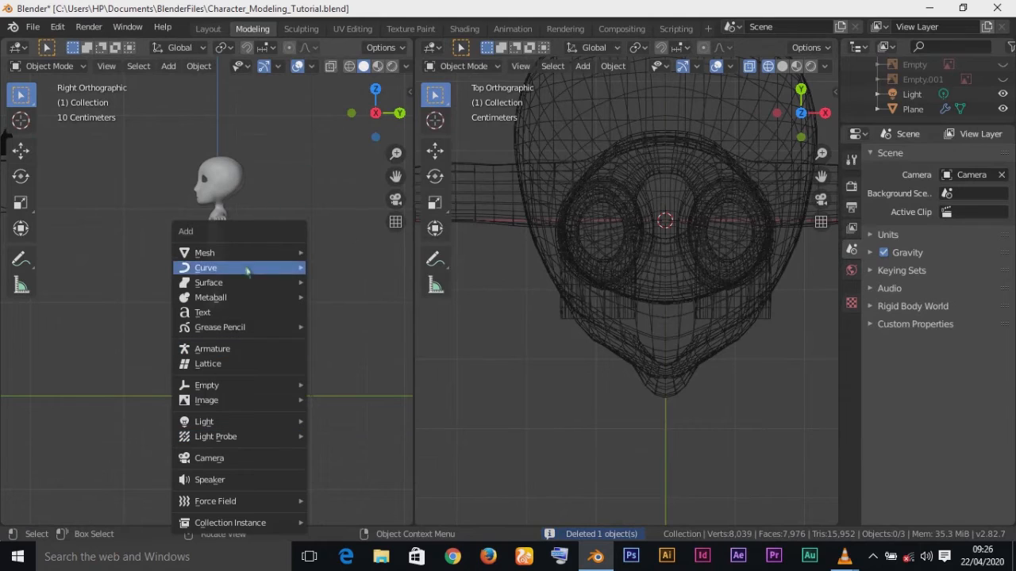
pyautogui.moveTo(250, 253)
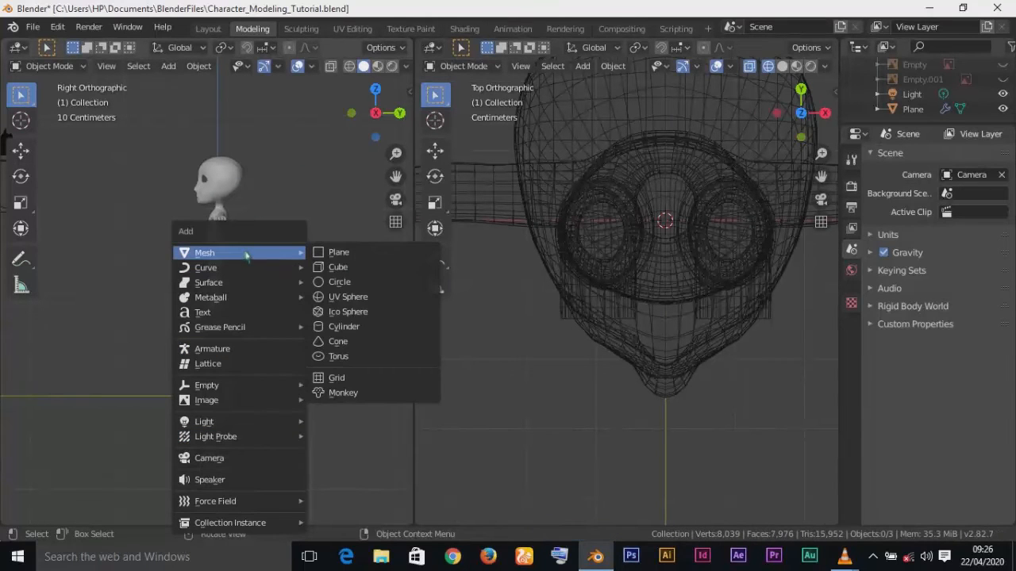
pyautogui.click(349, 327)
pyautogui.click(62, 514)
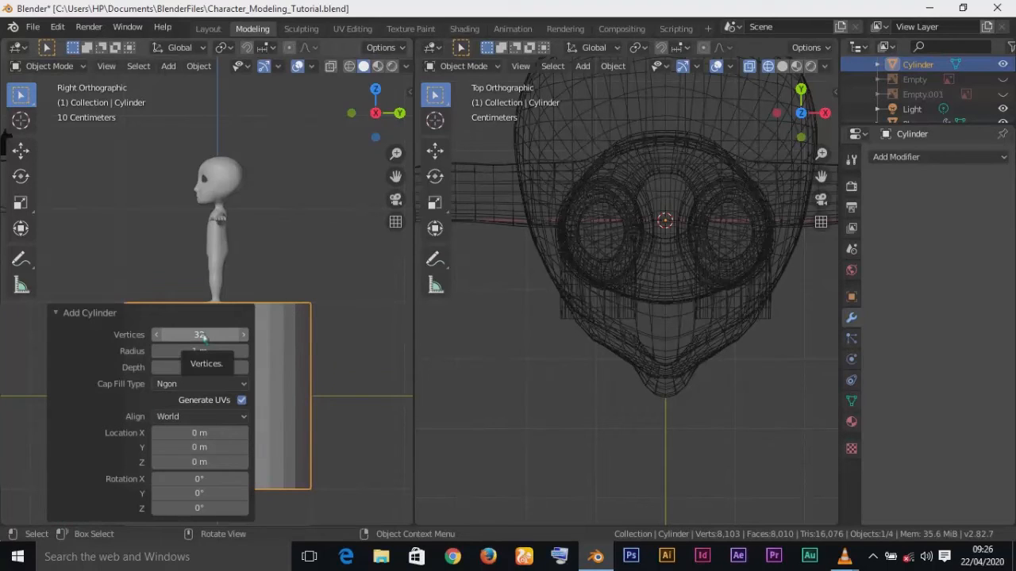
pyautogui.click(204, 337)
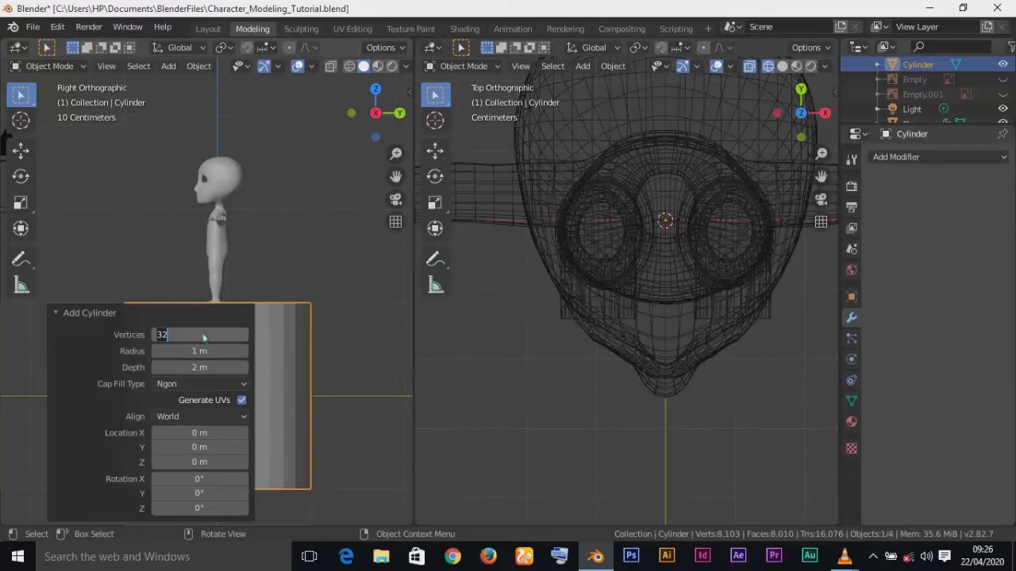
pyautogui.write('8')
pyautogui.press('Return')
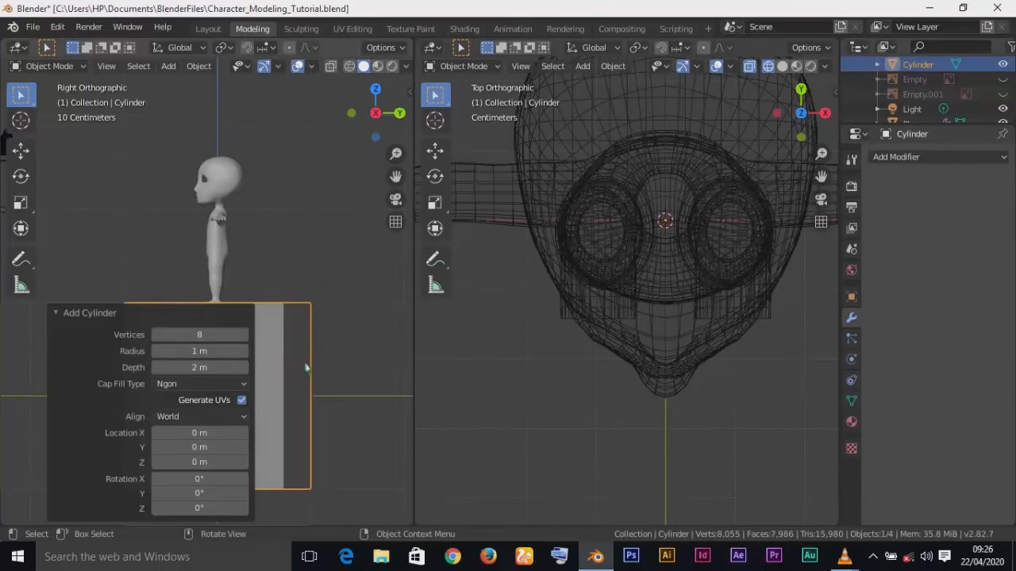
pyautogui.click(288, 447)
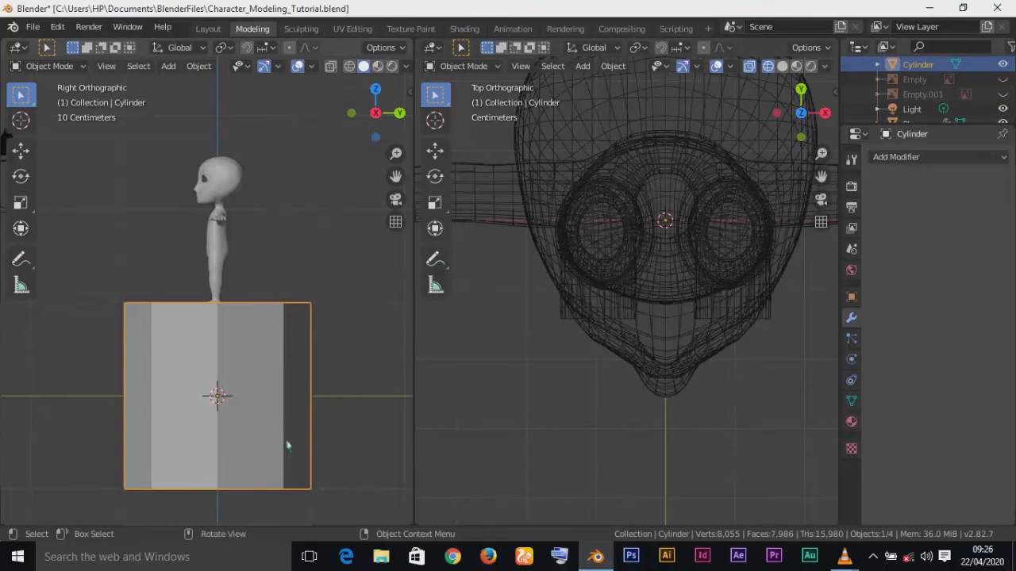
# - Rotate the cylinder 90° around the global X axis
pyautogui.press('r')
pyautogui.write('x')
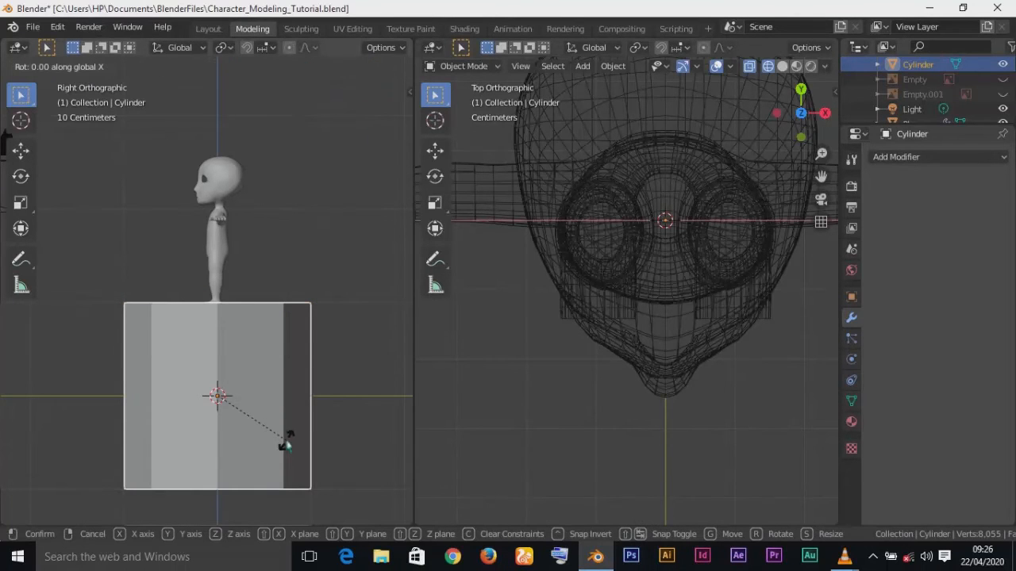
pyautogui.write('90')
pyautogui.press('Return')
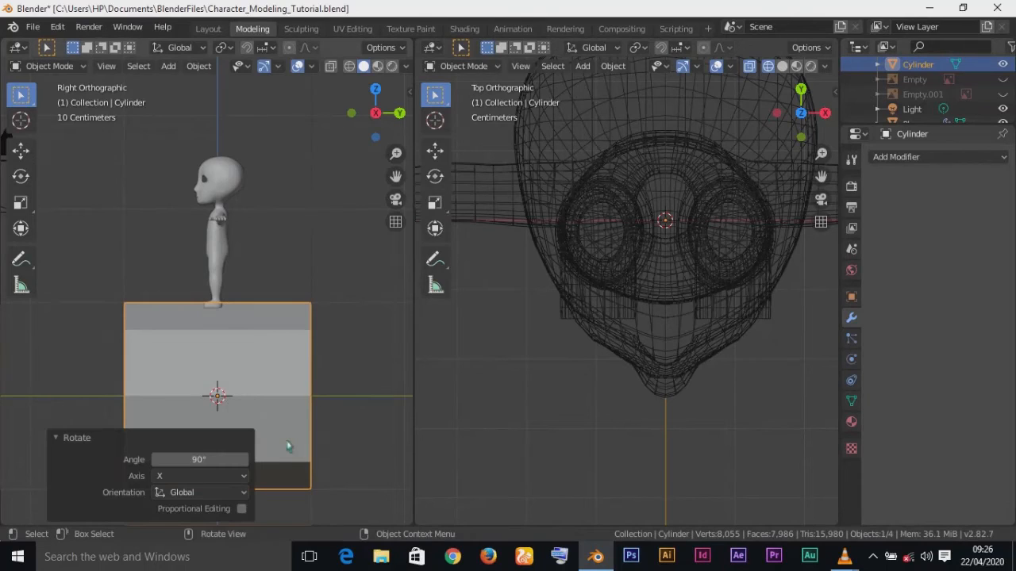
# - Delete the remaining end cap face of the eight-sided cylinder so that both ends are open
pyautogui.scroll(-2, 289, 447)
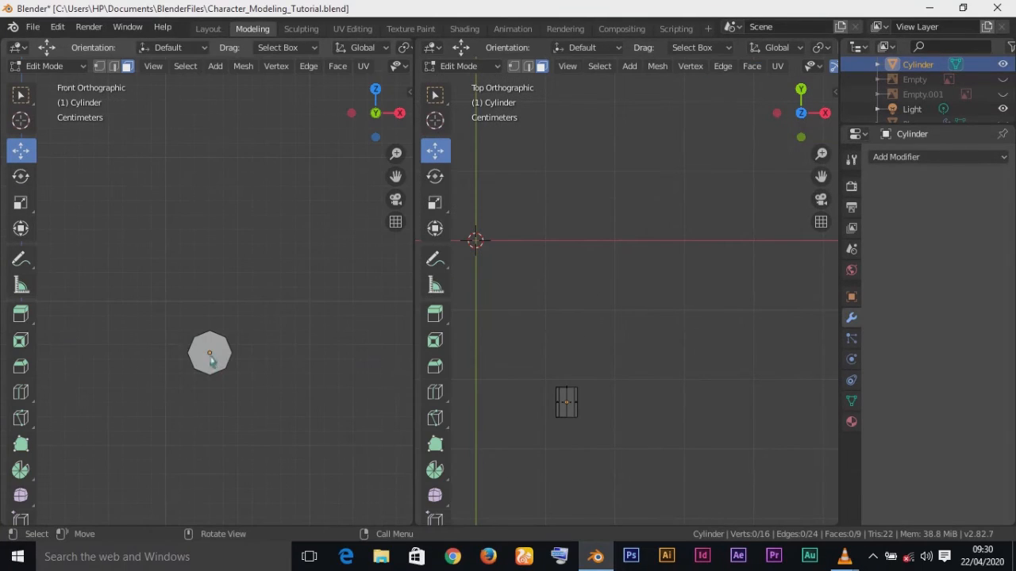
pyautogui.click(213, 362)
pyautogui.press('x')
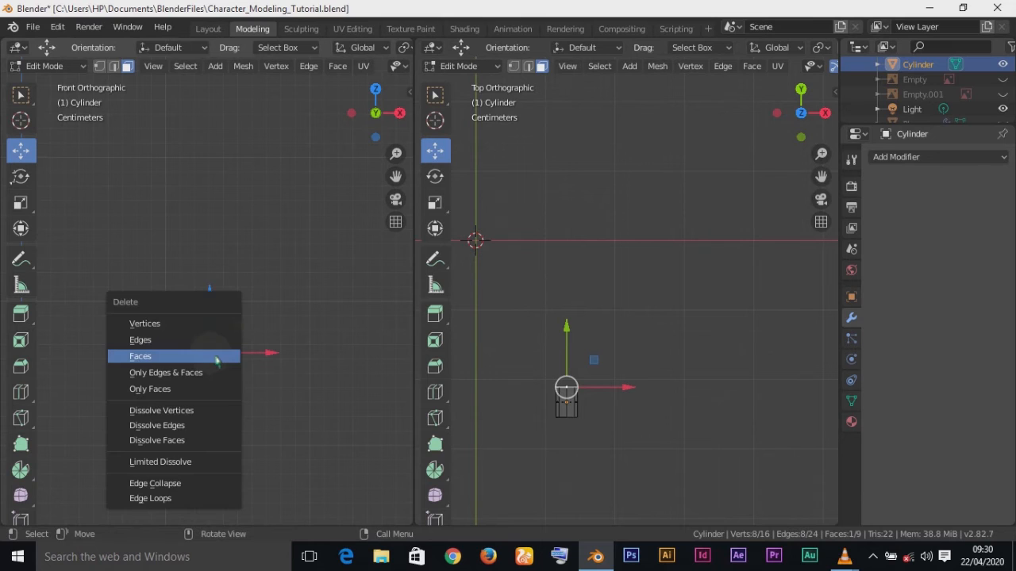
pyautogui.click(236, 362)
pyautogui.moveTo(249, 379); pyautogui.dragTo(278, 410, button='middle')
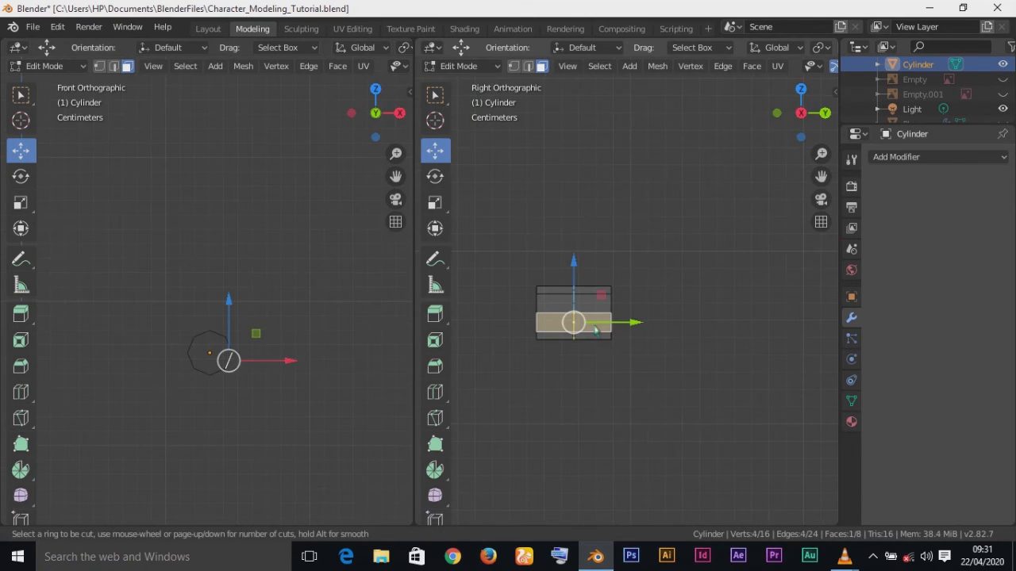
# - Cut a loop around the cylinder's middle and another in its rear half, and move the rear loop close to the middle one
pyautogui.click(594, 330)
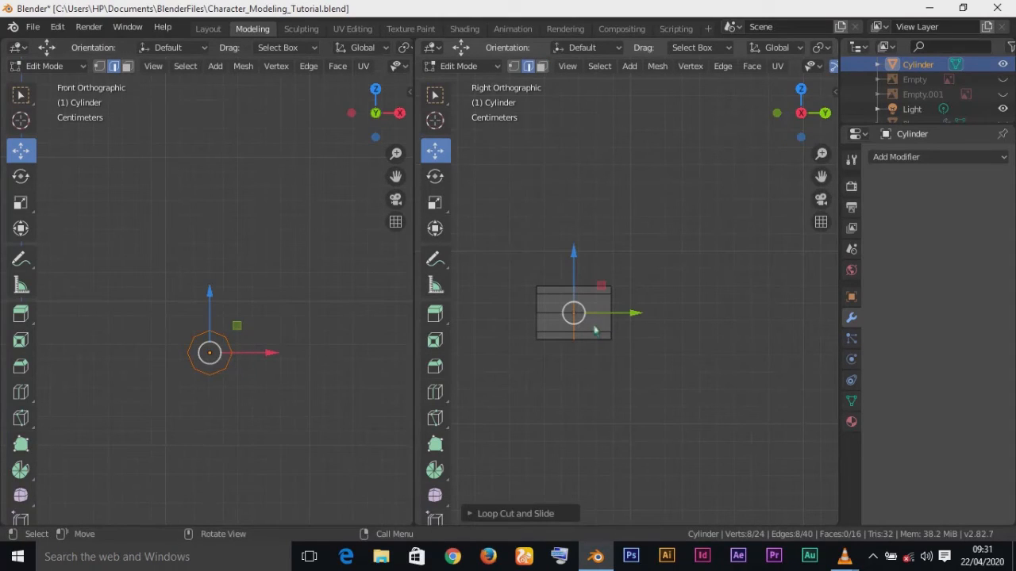
pyautogui.hotkey('ctrl', 'r')
pyautogui.click(594, 330)
pyautogui.click(594, 331)
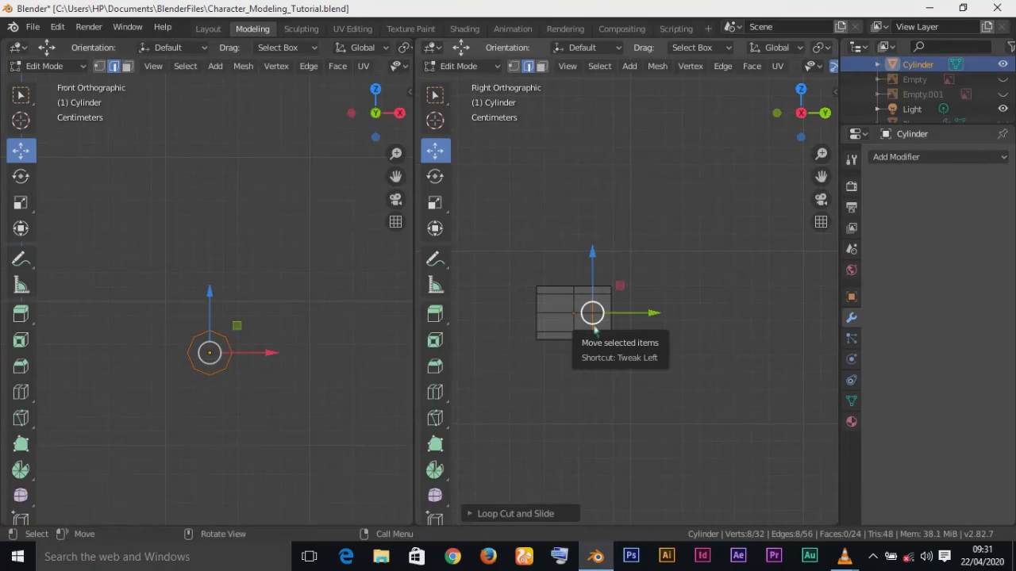
pyautogui.click(592, 329)
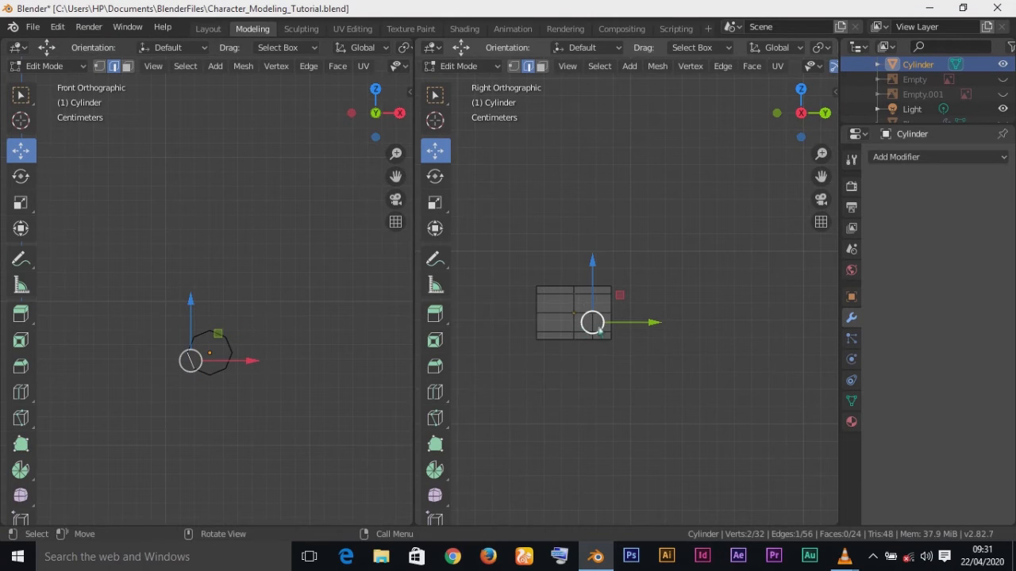
pyautogui.keyDown('alt'); pyautogui.click(596, 332); pyautogui.keyUp('alt')
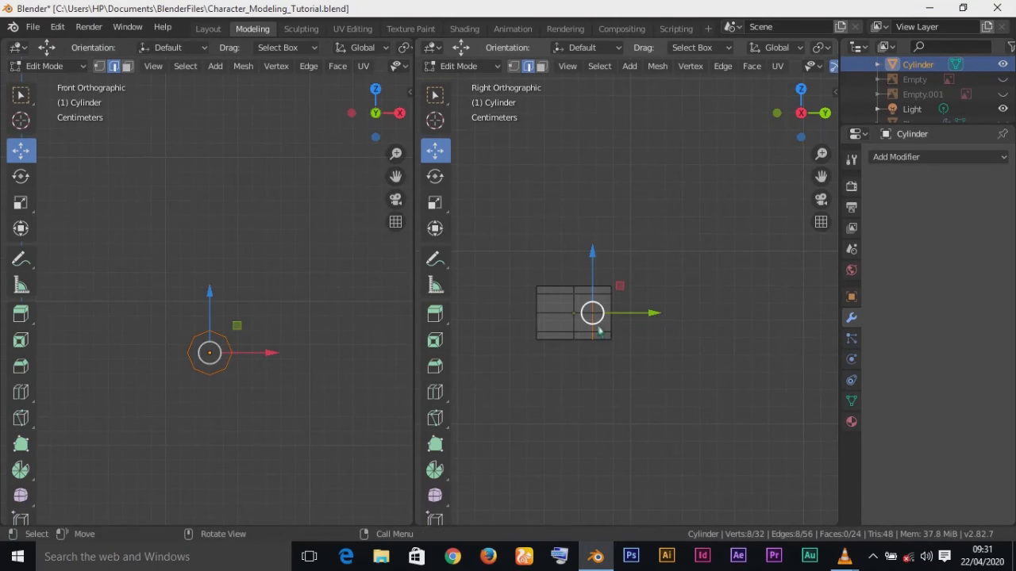
pyautogui.moveTo(659, 314); pyautogui.dragTo(641, 316)
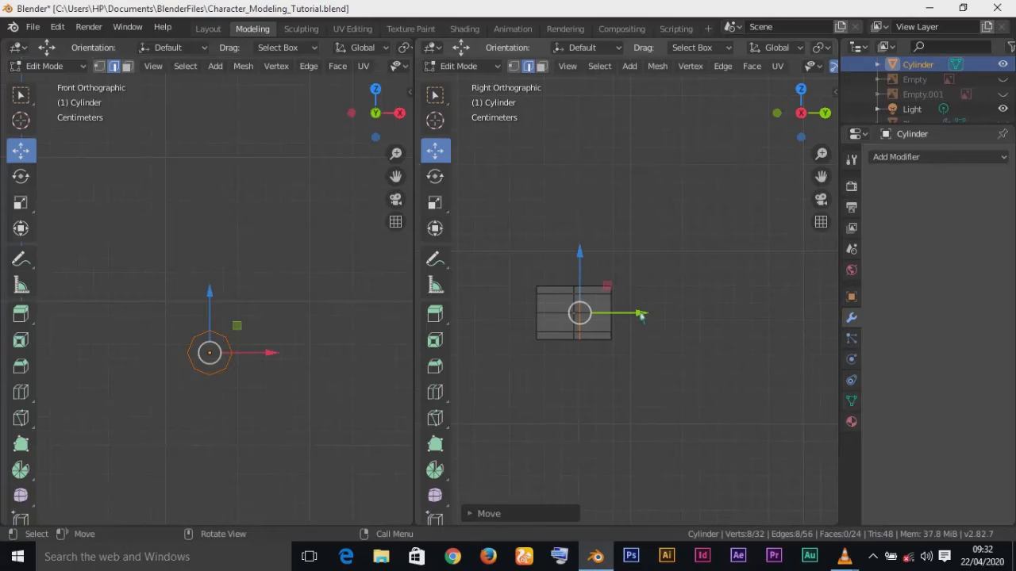
# - Add a loop cut in the front half, slide it close to the middle loop, and select the middle loop
pyautogui.hotkey('ctrl', 'r')
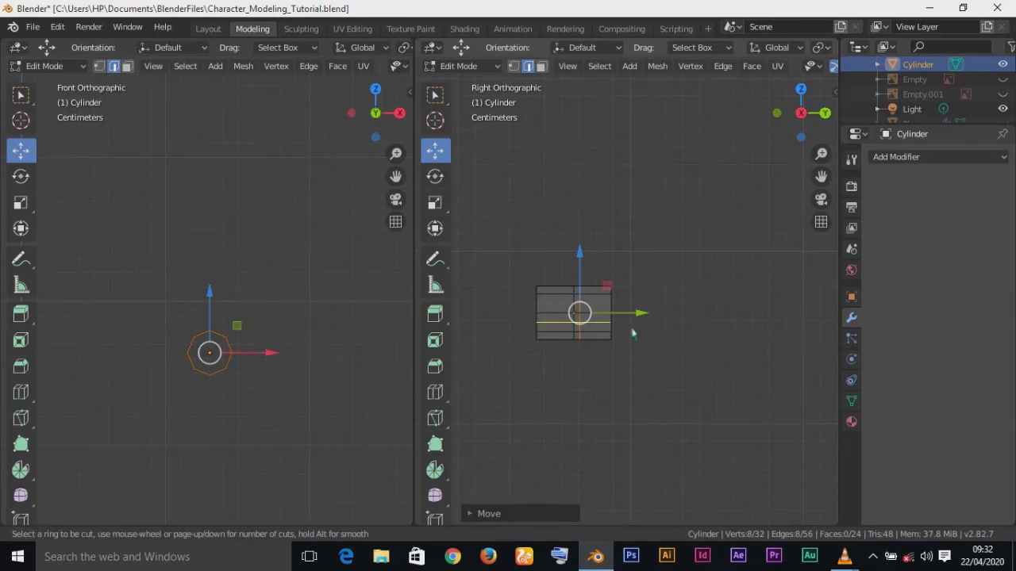
pyautogui.click(559, 316)
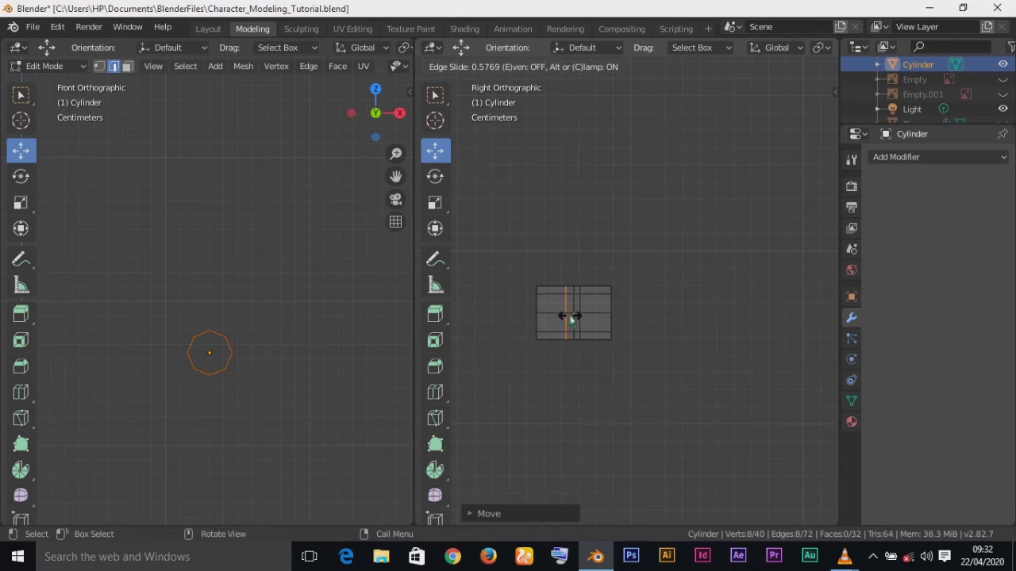
pyautogui.click(572, 320)
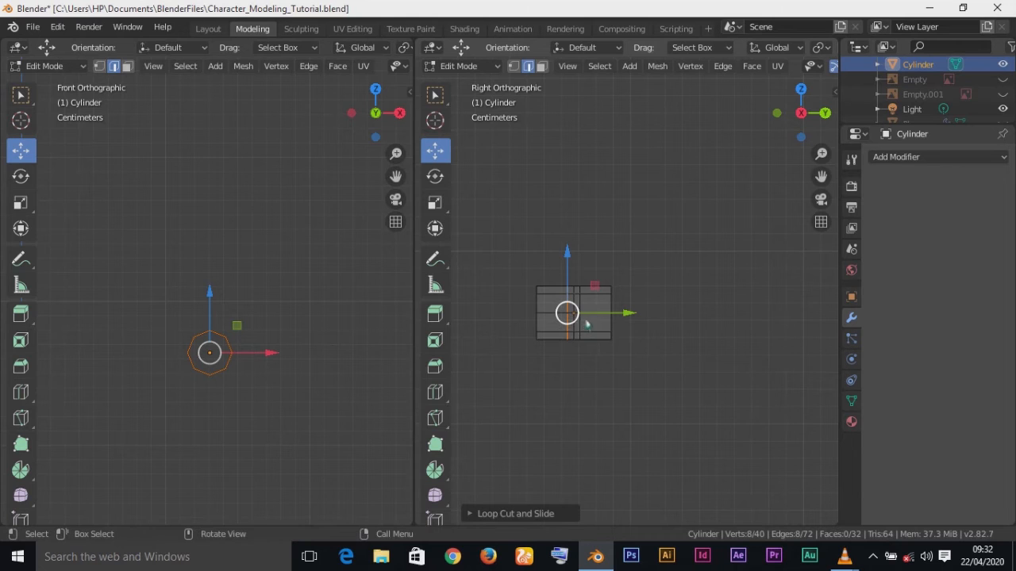
pyautogui.click(577, 340)
pyautogui.keyDown('alt'); pyautogui.click(577, 339); pyautogui.keyUp('alt')
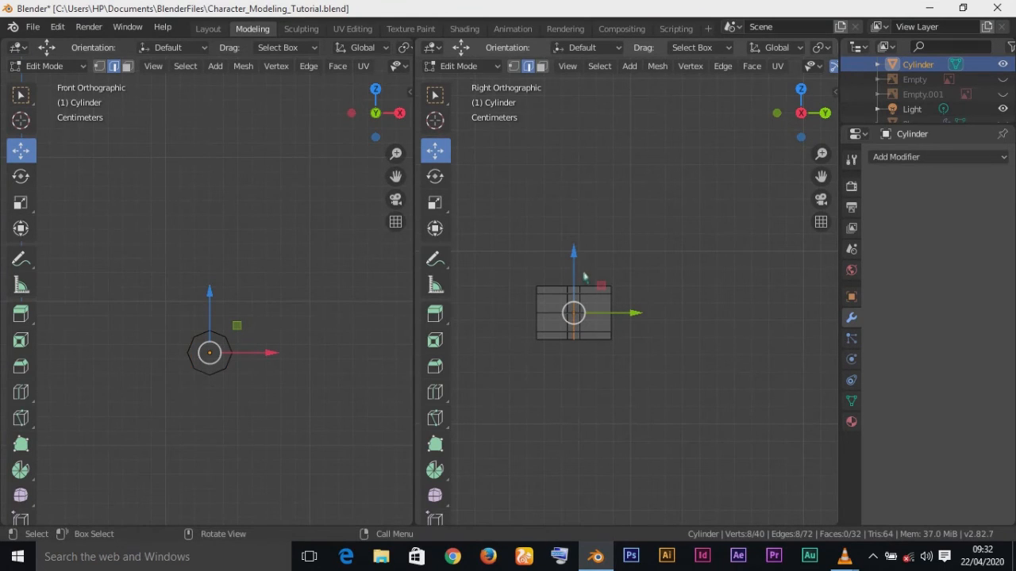
pyautogui.moveTo(575, 253); pyautogui.dragTo(574, 254)
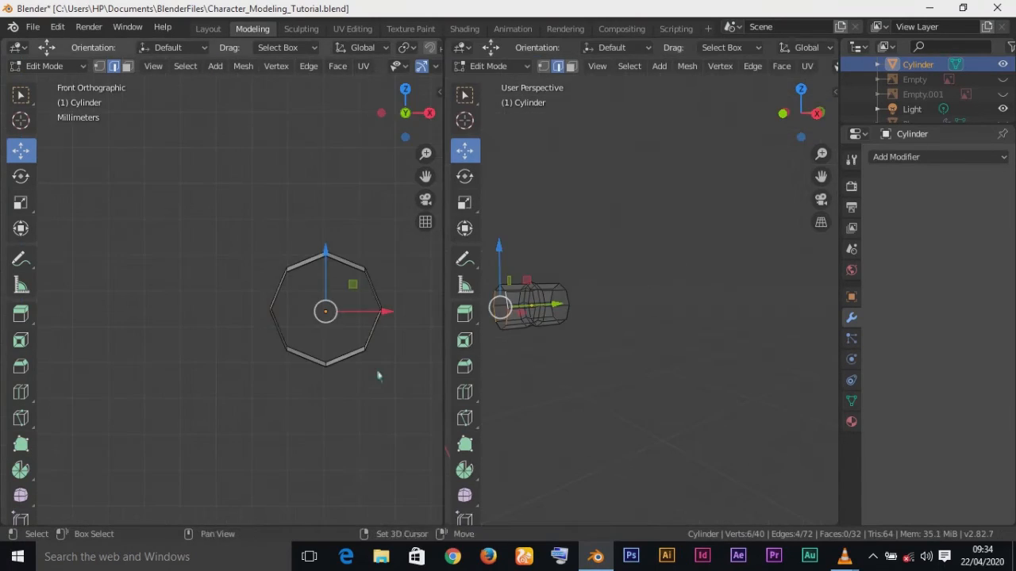
# - Extrude the side edges of the front rim in place and scale them along X toward each other, leaving a narrow central gap
pyautogui.keyDown('shift'); pyautogui.moveTo(378, 376); pyautogui.dragTo(323, 409, button='middle'); pyautogui.keyUp('shift')
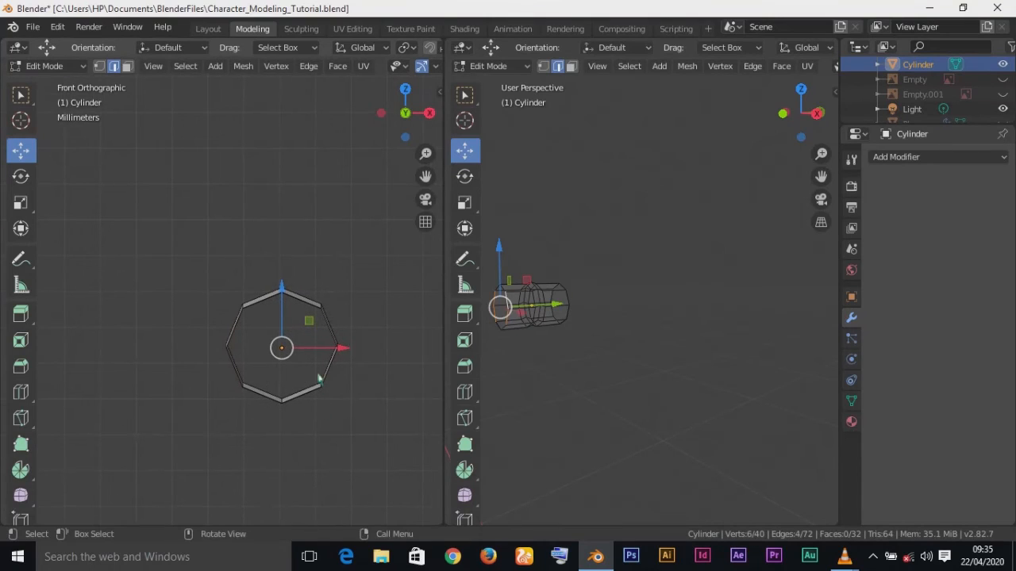
pyautogui.press('e')
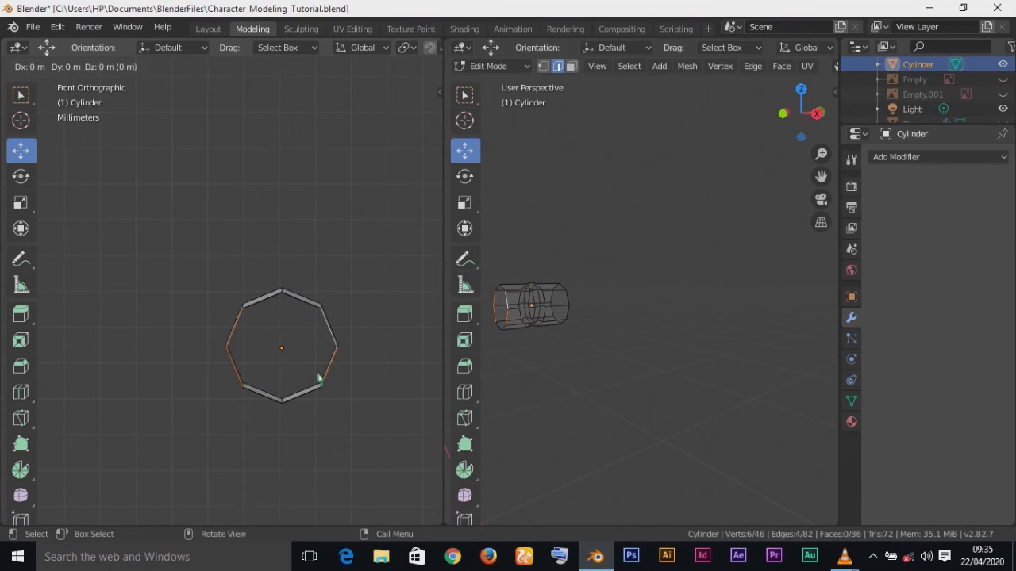
pyautogui.click(319, 380)
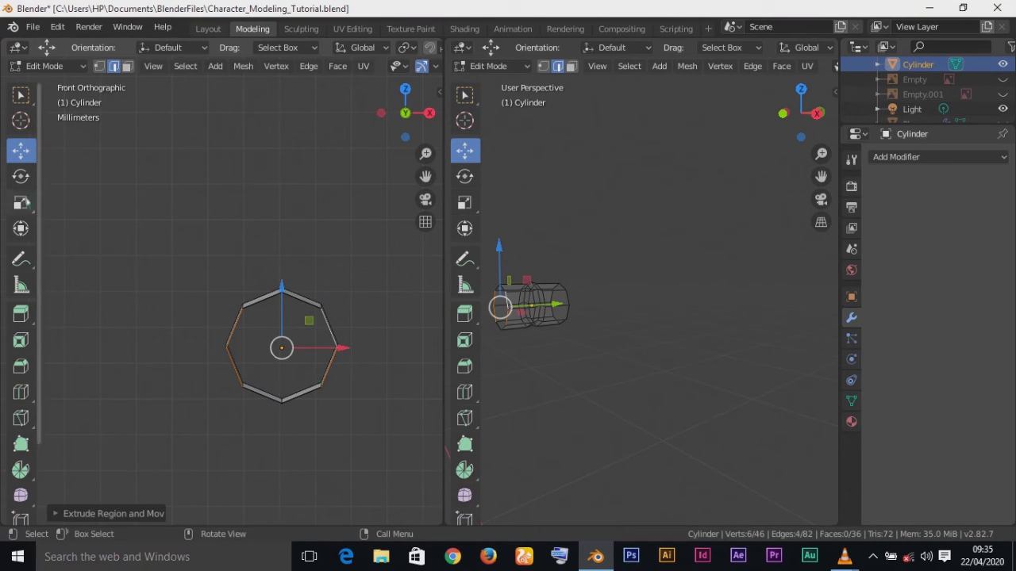
pyautogui.click(21, 202)
pyautogui.moveTo(339, 350); pyautogui.dragTo(316, 359)
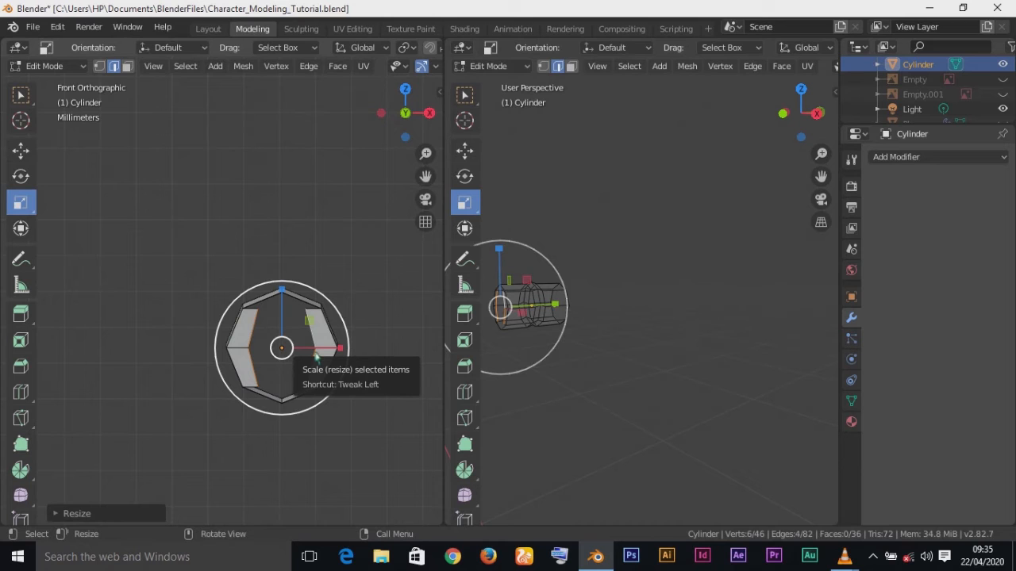
pyautogui.moveTo(339, 349); pyautogui.dragTo(305, 354)
pyautogui.scroll(4, 307, 355)
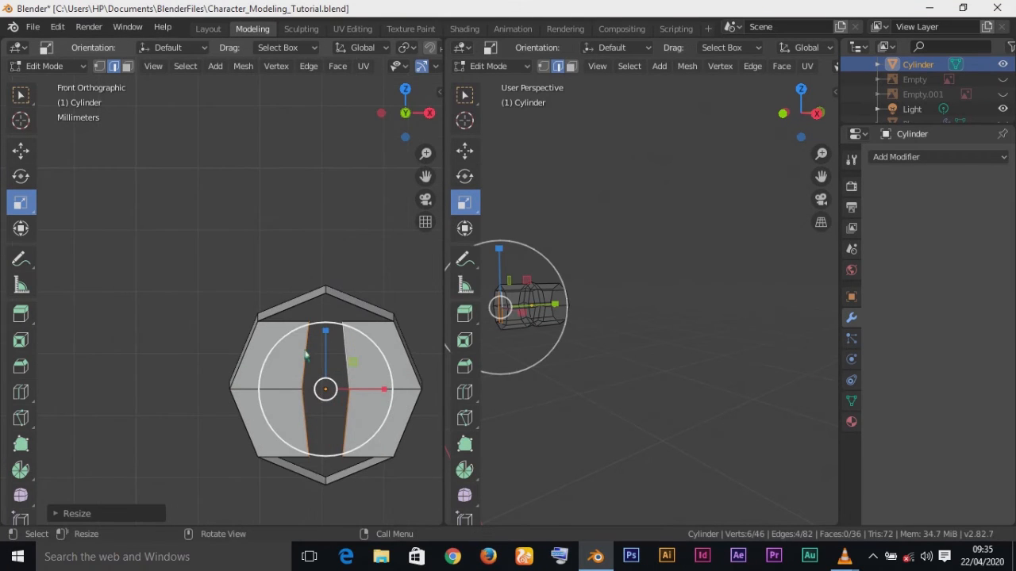
pyautogui.keyDown('shift'); pyautogui.moveTo(307, 354); pyautogui.dragTo(229, 338, button='middle'); pyautogui.keyUp('shift')
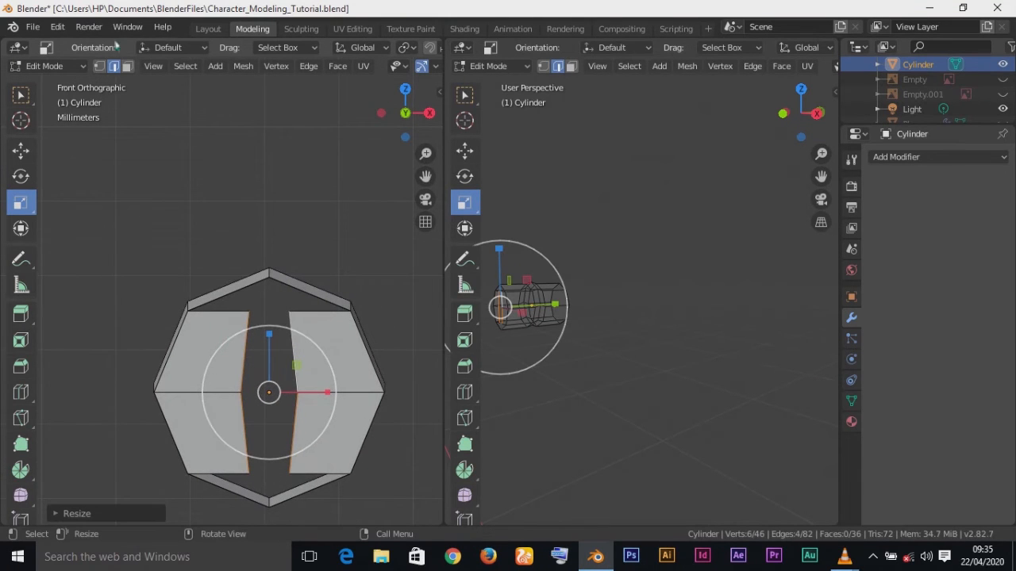
# - Merge the upper pair of inner vertices on the front cap at their center
pyautogui.press('1')
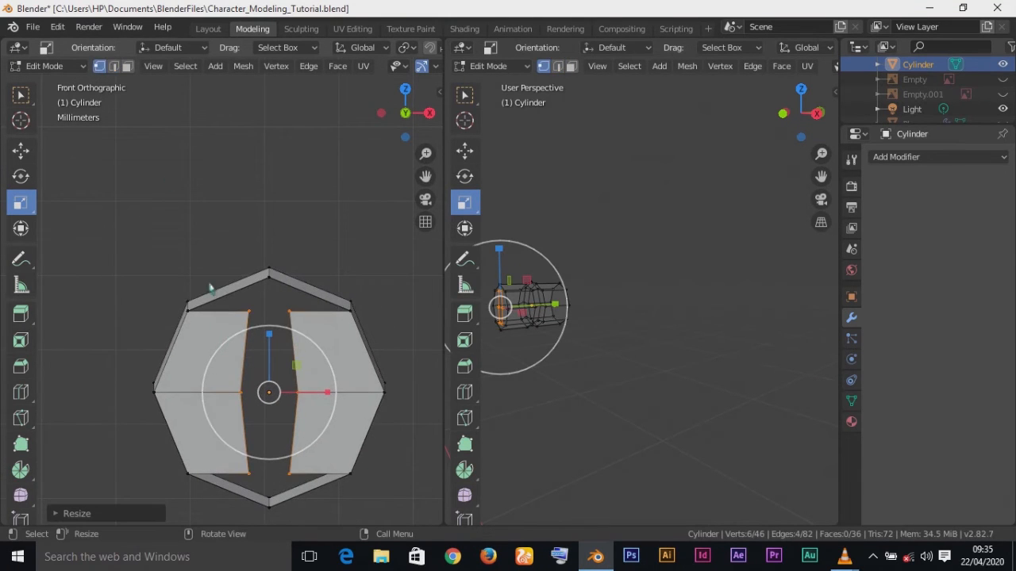
pyautogui.click(282, 316)
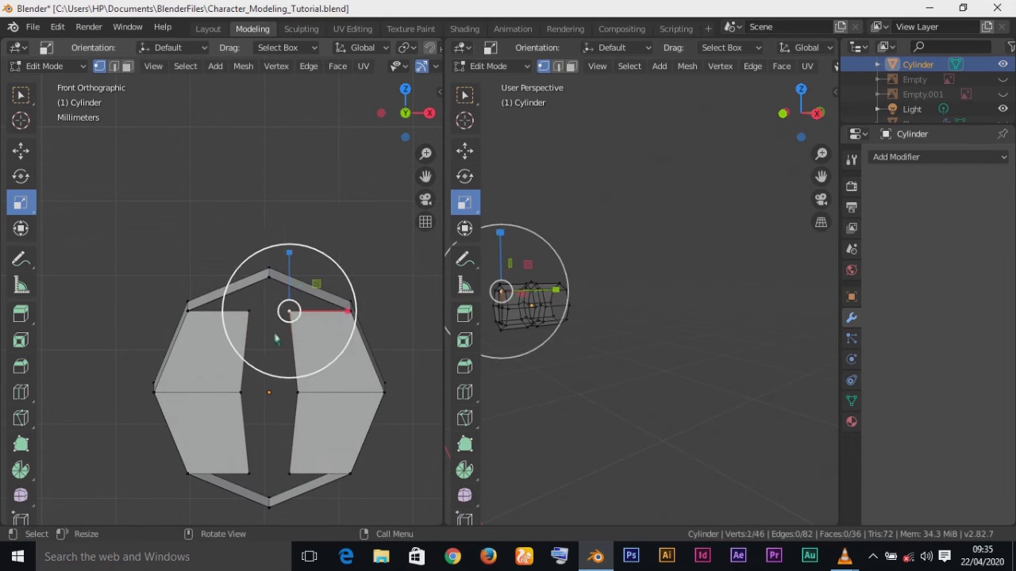
pyautogui.press('m')
pyautogui.click(277, 334)
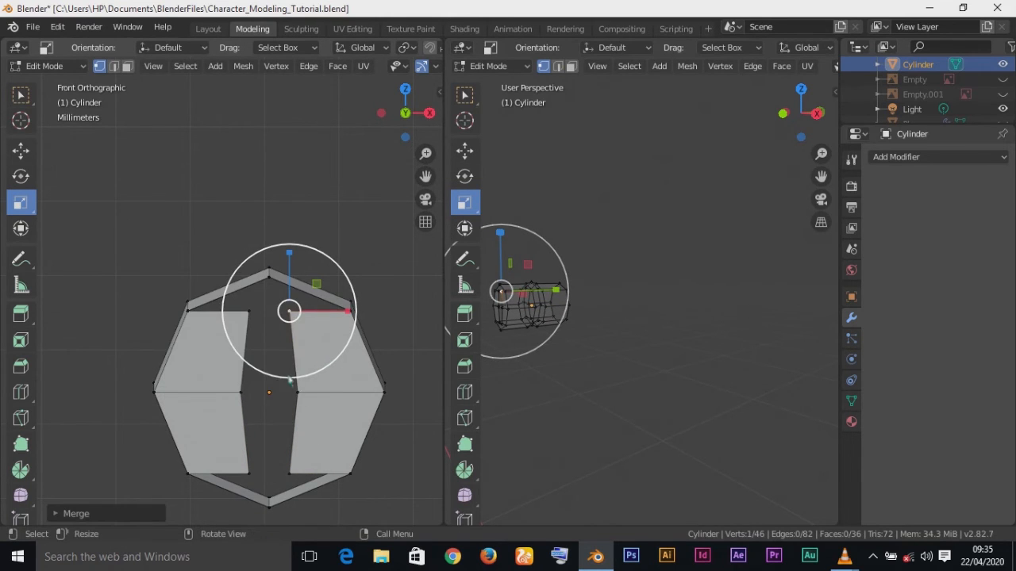
pyautogui.keyDown('shift'); pyautogui.click(247, 315); pyautogui.keyUp('shift')
pyautogui.hotkey('ctrl', 'z')
pyautogui.hotkey('ctrl', 'shift', 'z')
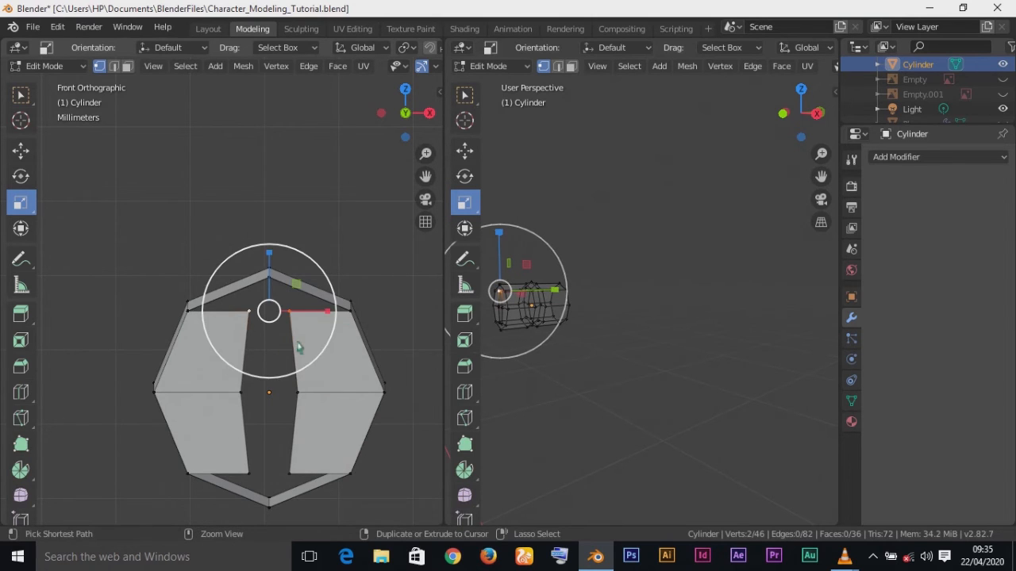
pyautogui.hotkey('ctrl', 'z')
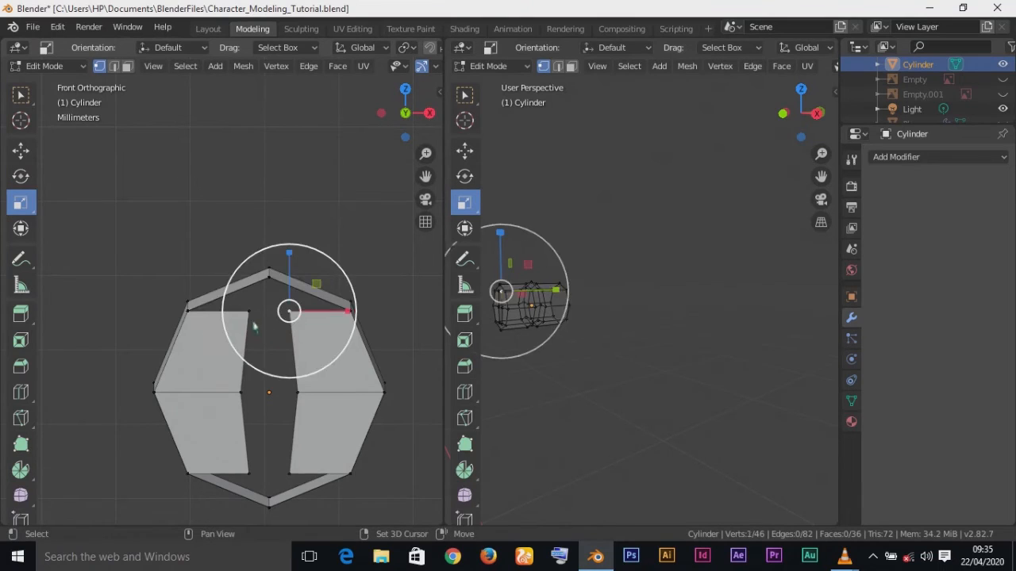
pyautogui.hotkey('ctrl', 'shift', 'z')
pyautogui.press('m')
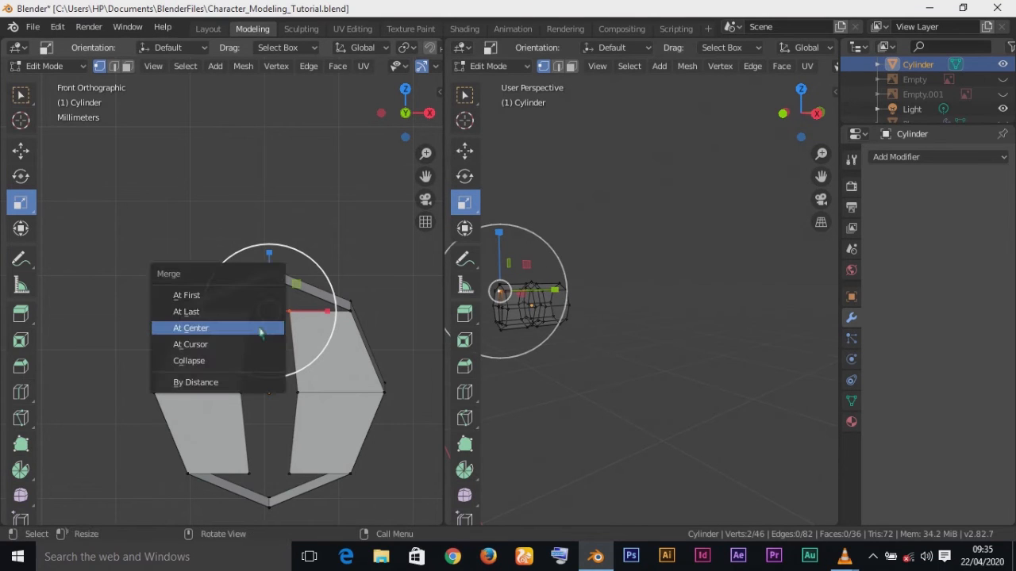
pyautogui.click(259, 329)
# - Merge the middle pair and the lower pair of inner vertices on the front cap, each at its center
pyautogui.click(257, 396)
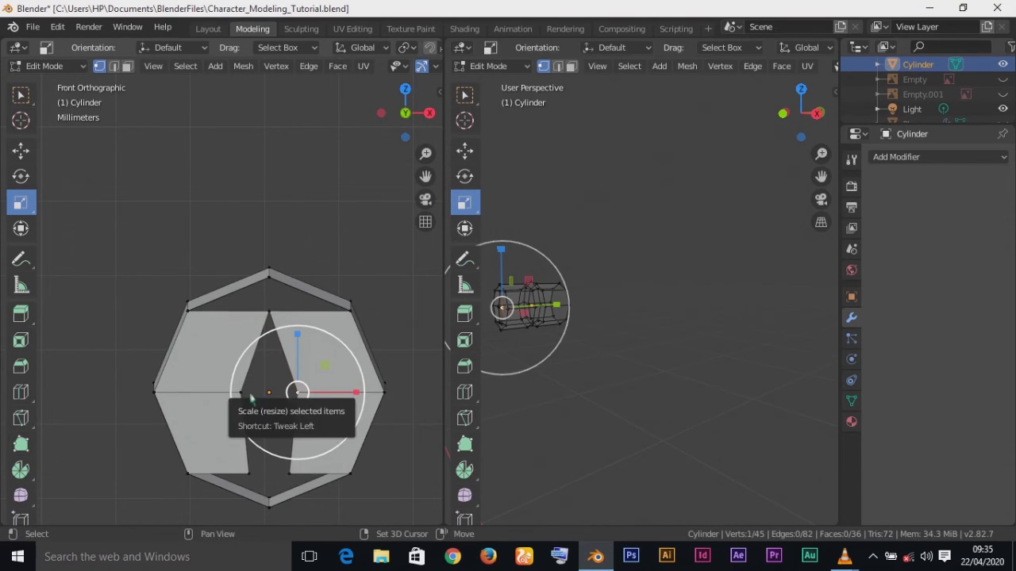
pyautogui.keyDown('shift'); pyautogui.click(251, 397); pyautogui.keyUp('shift')
pyautogui.press('m')
pyautogui.click(261, 400)
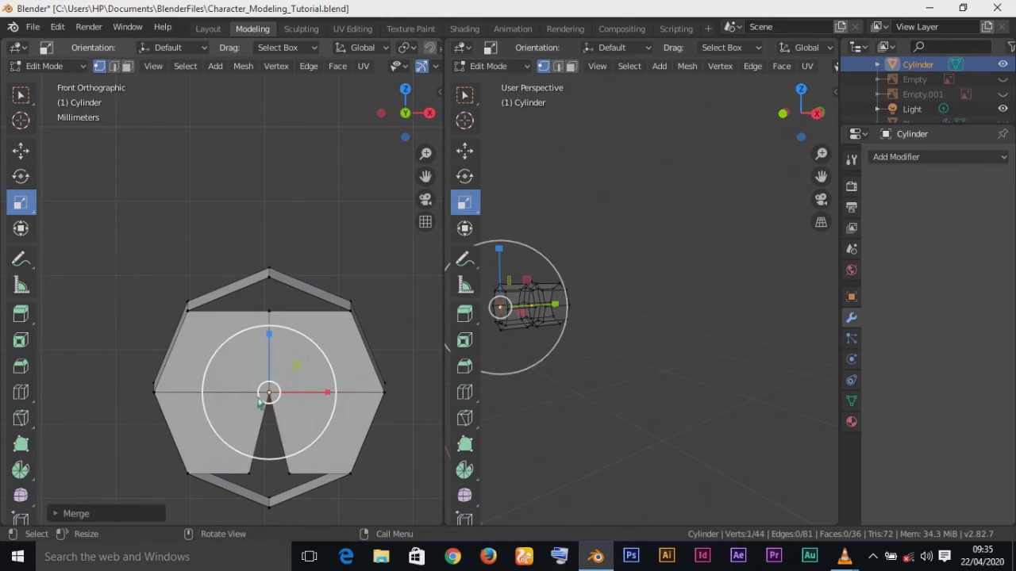
pyautogui.click(288, 474)
pyautogui.keyDown('shift'); pyautogui.click(250, 474); pyautogui.keyUp('shift')
pyautogui.press('m')
pyautogui.click(284, 470)
# - Merge the cap's upper and lower center vertices into the rim's topmost and bottommost vertices to close the front end
pyautogui.click(270, 335)
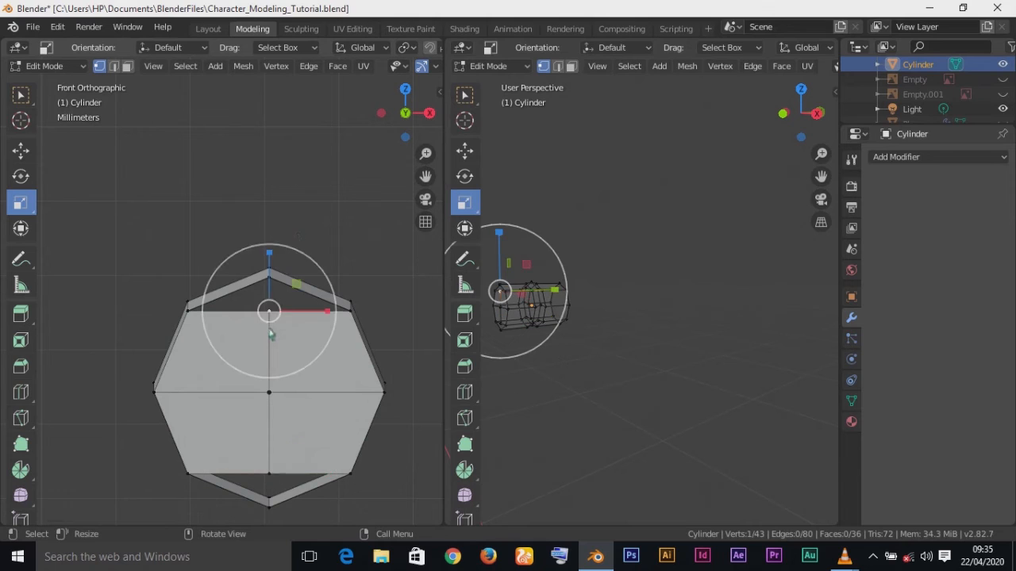
pyautogui.keyDown('shift'); pyautogui.click(272, 279); pyautogui.keyUp('shift')
pyautogui.press('m')
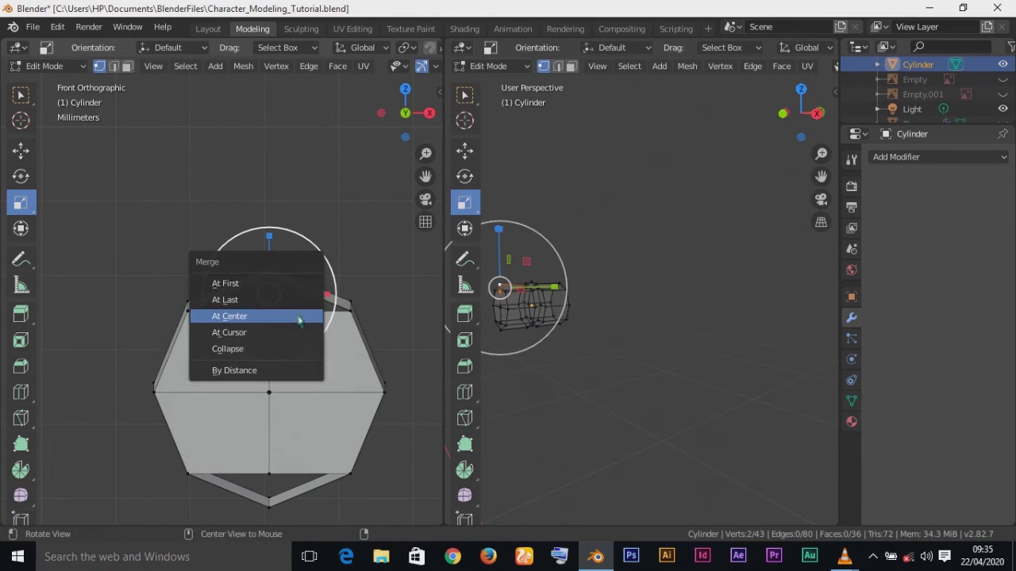
pyautogui.click(283, 300)
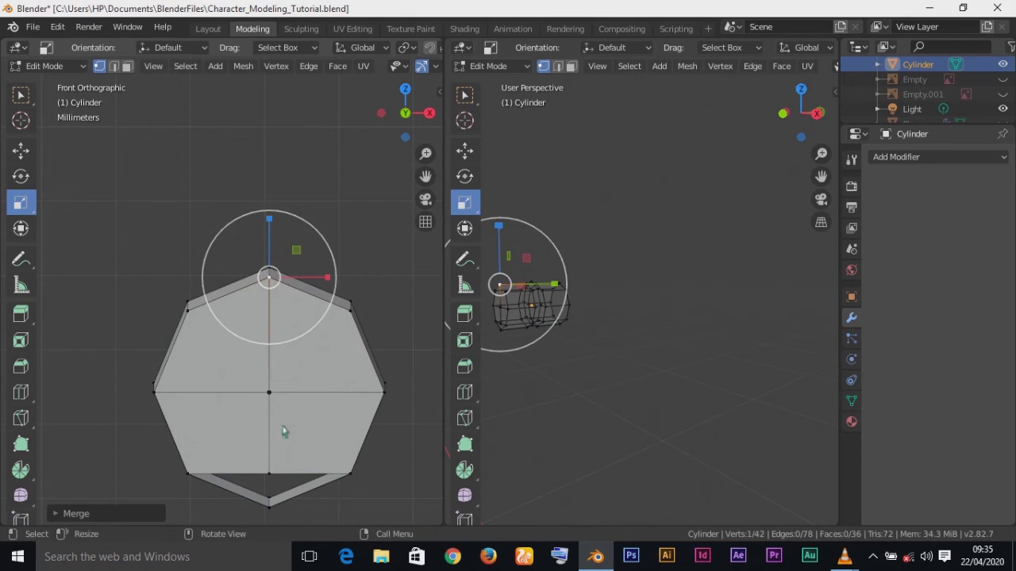
pyautogui.click(269, 475)
pyautogui.moveTo(294, 522)
pyautogui.mouseDown(button='middle')
pyautogui.moveTo(334, 515)
pyautogui.moveTo(283, 517)
pyautogui.mouseUp(button='middle')
pyautogui.keyDown('shift'); pyautogui.click(279, 433); pyautogui.keyUp('shift')
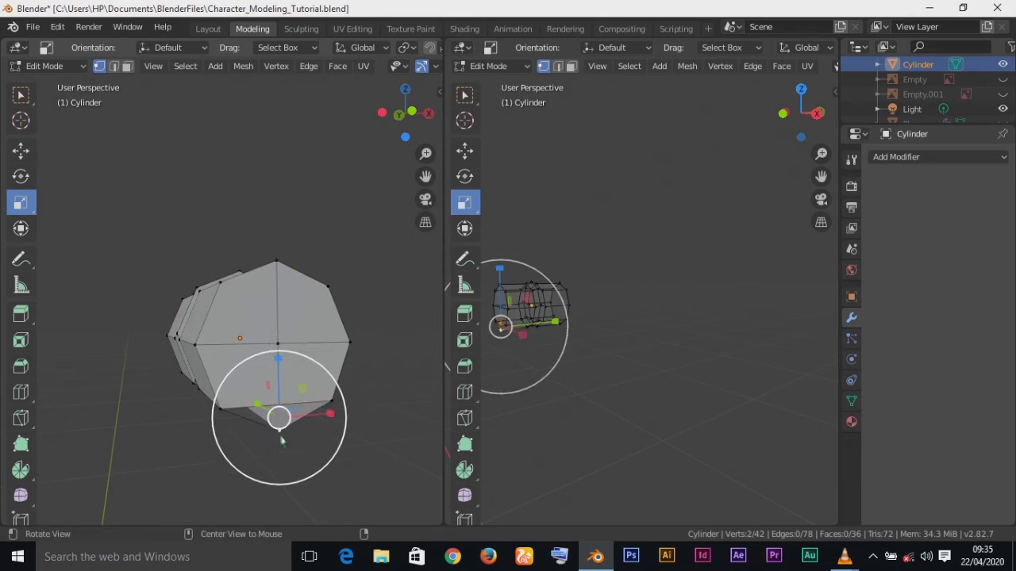
pyautogui.press('m')
pyautogui.click(270, 437)
# - Extrude the two upper faces beside the closed front end in place and scale them inward to about 0.91
pyautogui.moveTo(266, 438); pyautogui.dragTo(274, 505, button='middle')
pyautogui.press('3')
pyautogui.click(266, 405)
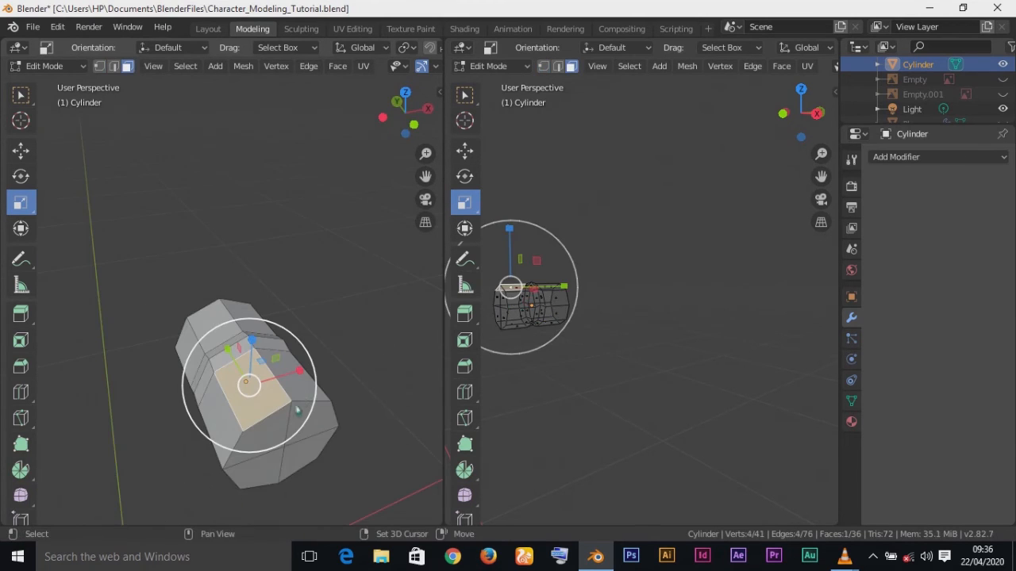
pyautogui.moveTo(288, 417); pyautogui.dragTo(233, 426, button='middle')
pyautogui.keyDown('shift'); pyautogui.click(233, 422); pyautogui.keyUp('shift')
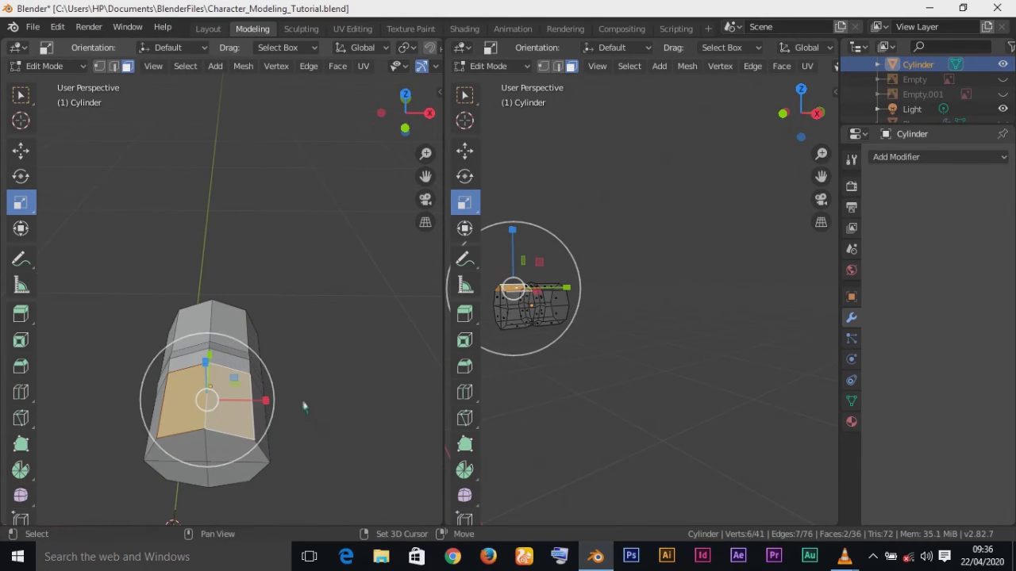
pyautogui.scroll(-2, 329, 407)
pyautogui.scroll(2, 329, 406)
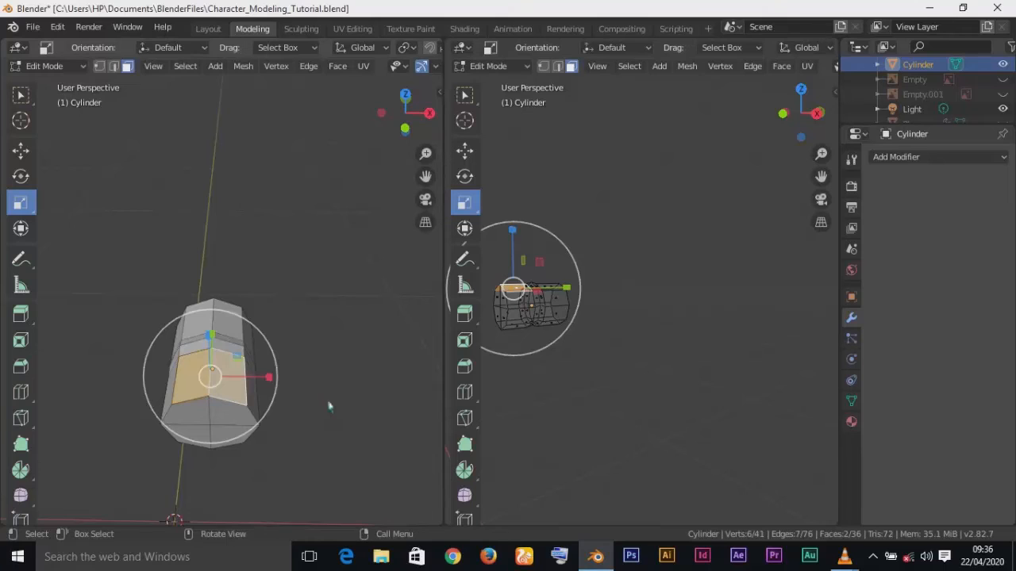
pyautogui.press('e')
pyautogui.rightClick(329, 406)
pyautogui.press('s')
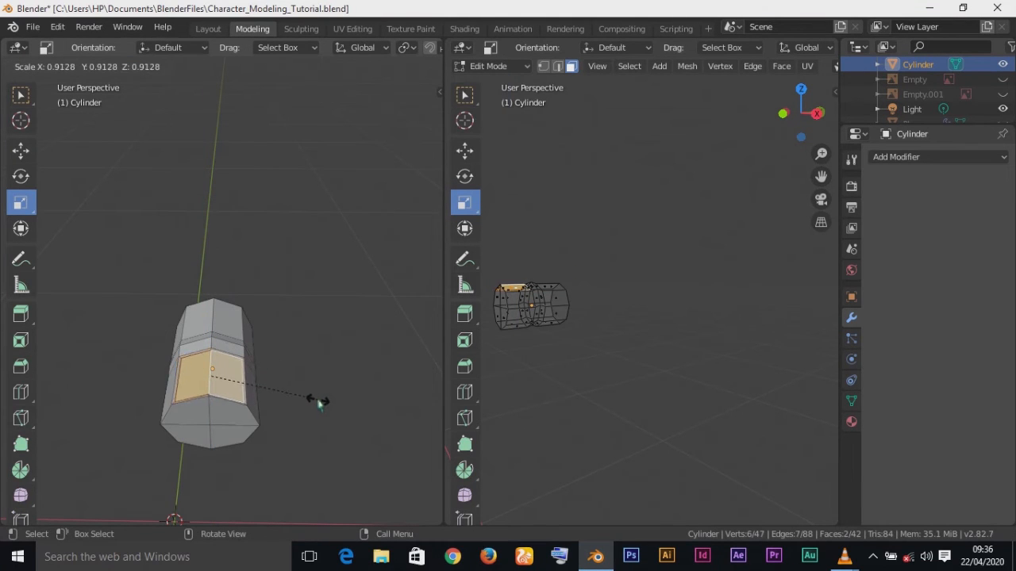
pyautogui.rightClick(318, 403)
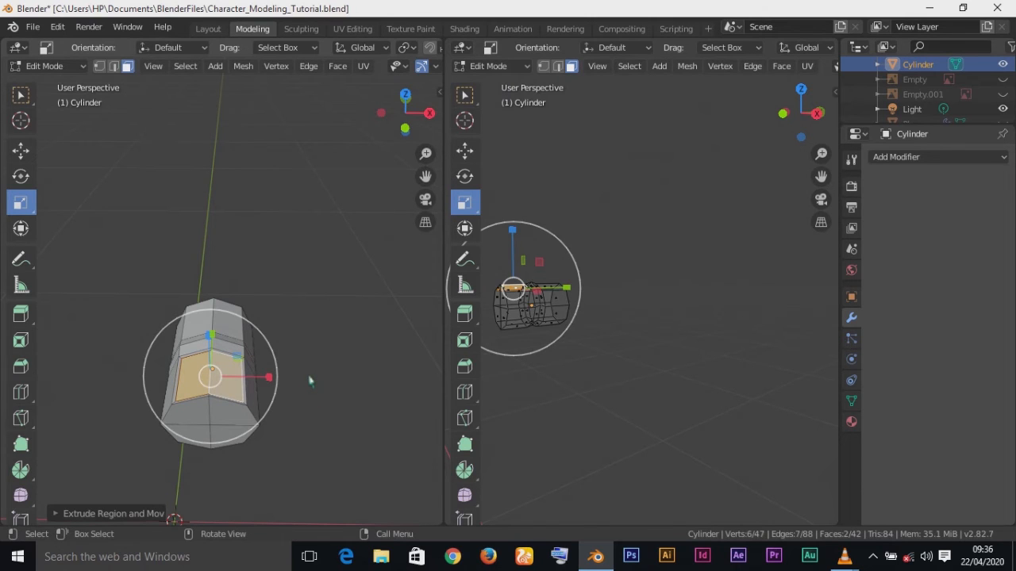
# - Extrude the inset upper faces slightly inward, about -0.0018 m, and extrude them again outward about 0.0048 m to form a raised toenail
pyautogui.press('e')
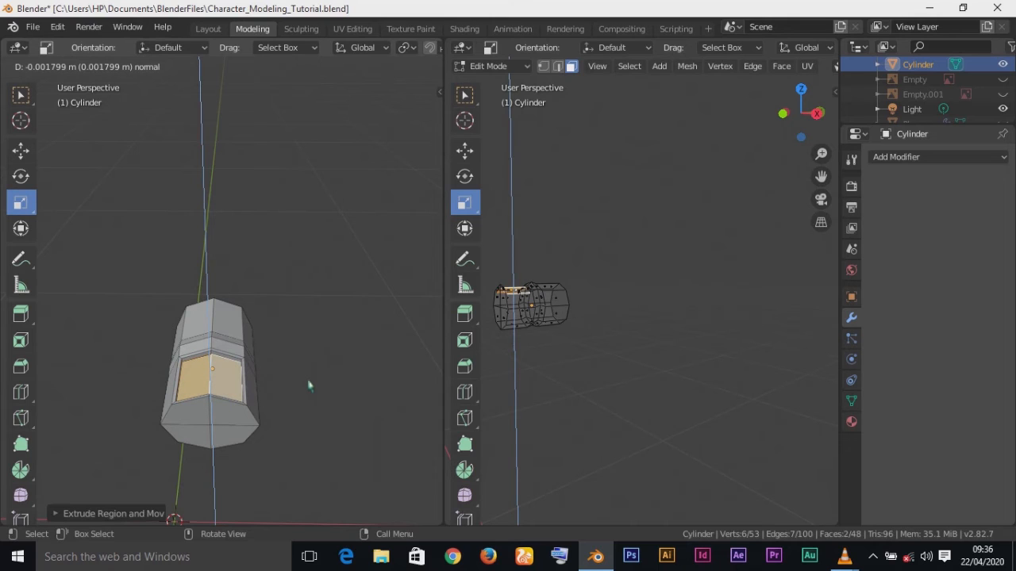
pyautogui.click(309, 386)
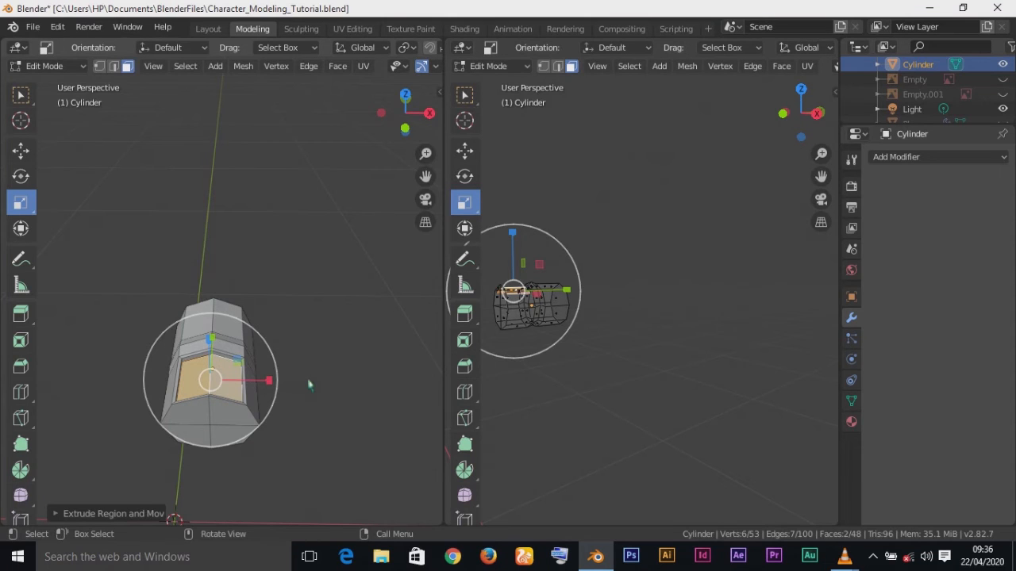
pyautogui.press('e')
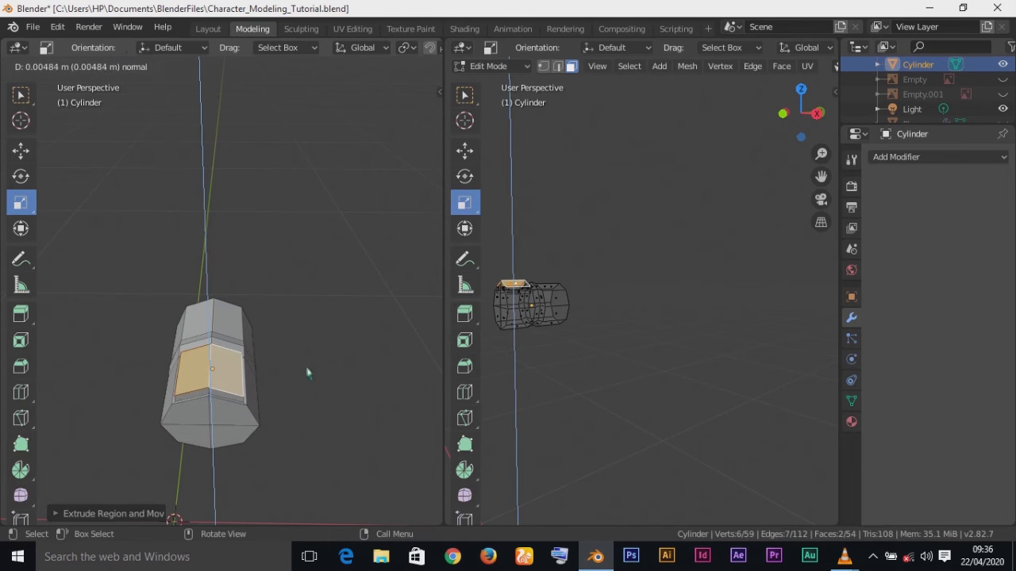
pyautogui.click(308, 373)
pyautogui.moveTo(307, 374); pyautogui.dragTo(259, 373, button='middle')
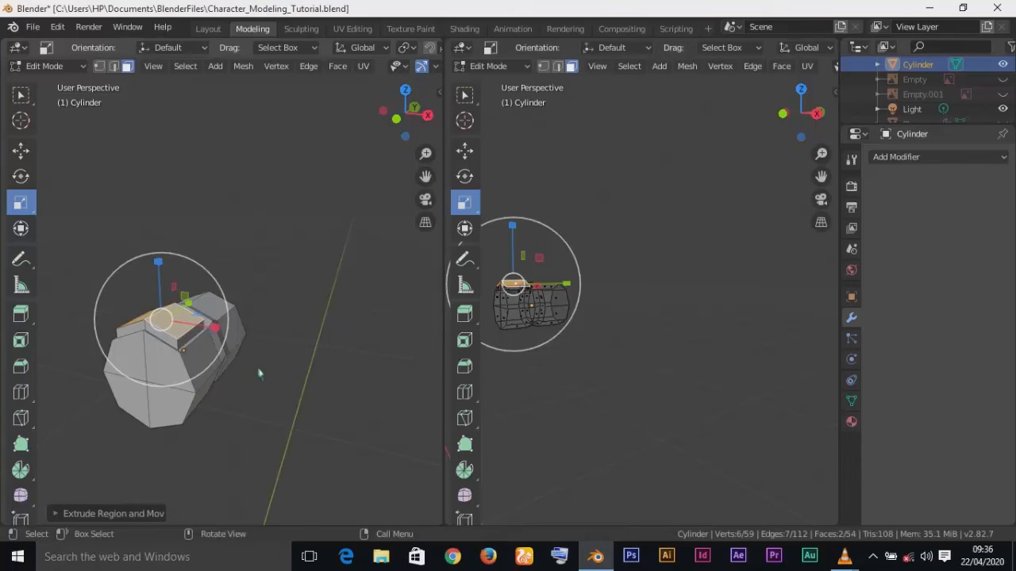
# - Add a Subdivision Surface modifier to the toe and enable its on-cage display for editing the mesh
pyautogui.press('Tab')
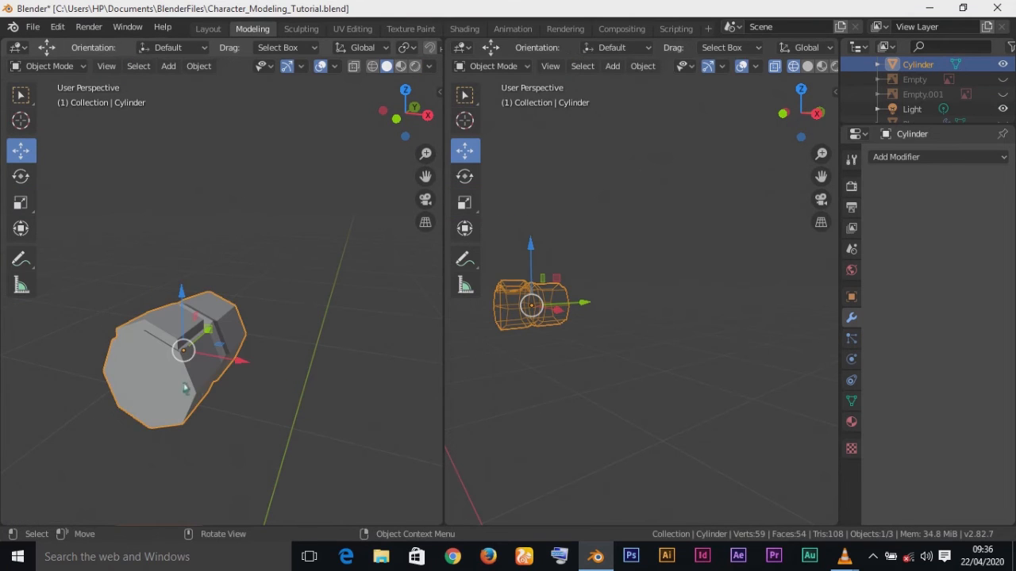
pyautogui.click(920, 157)
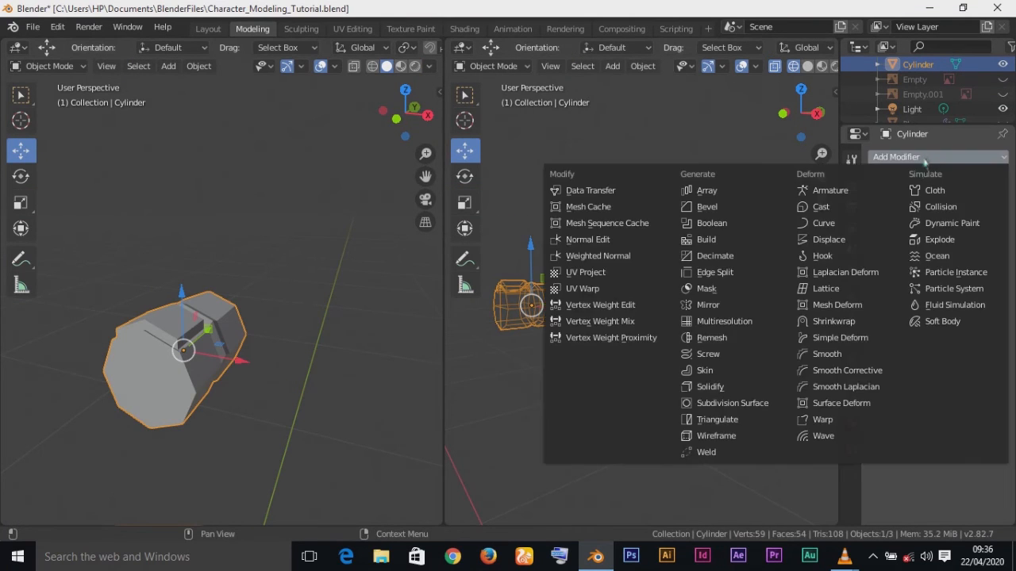
pyautogui.click(753, 404)
pyautogui.keyDown('alt'); pyautogui.moveTo(261, 427); pyautogui.dragTo(352, 421); pyautogui.keyUp('alt')
pyautogui.scroll(-2, 344, 420)
pyautogui.scroll(4, 344, 422)
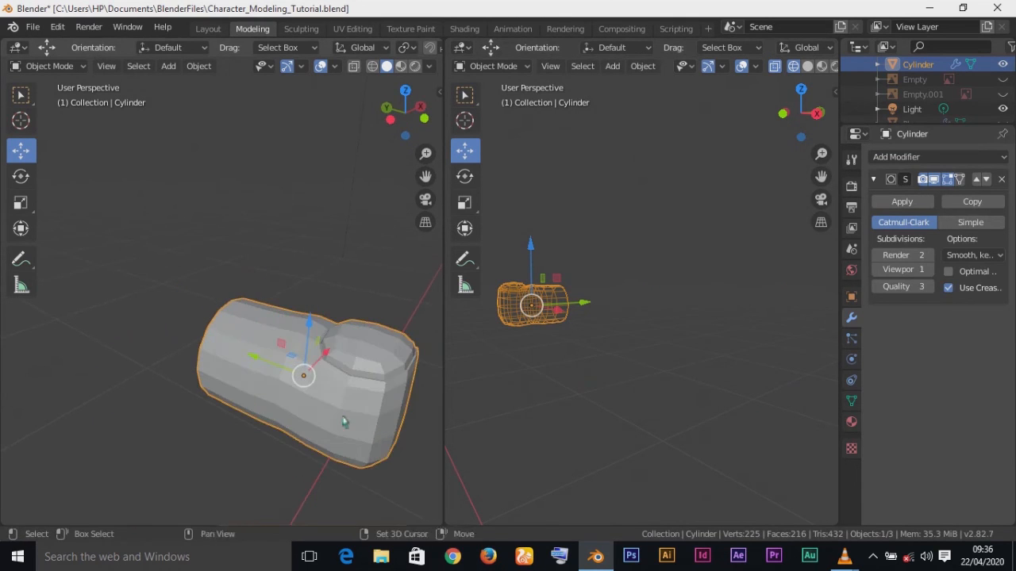
pyautogui.moveTo(343, 421); pyautogui.dragTo(250, 411, button='middle')
pyautogui.press('Tab')
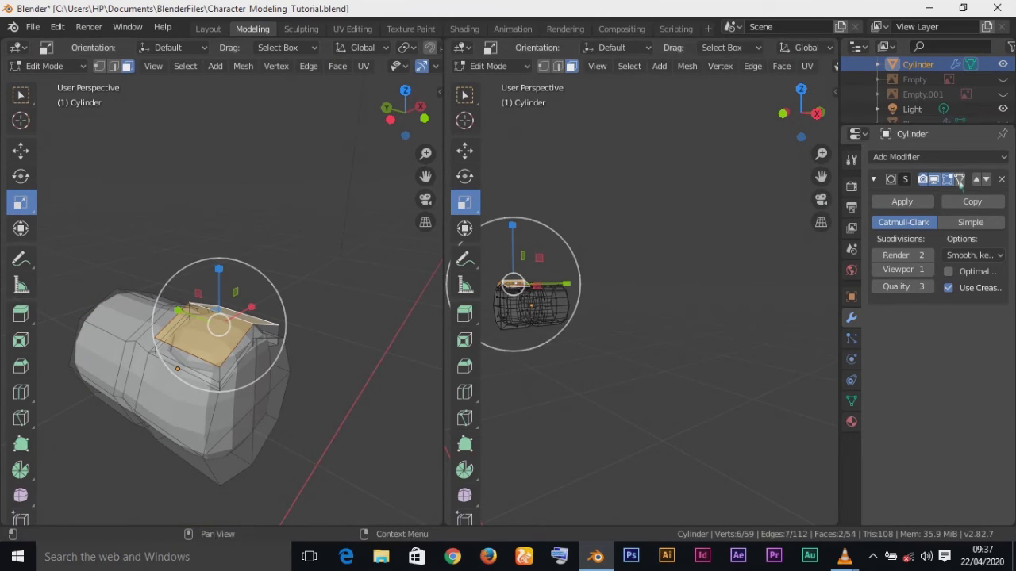
pyautogui.click(959, 180)
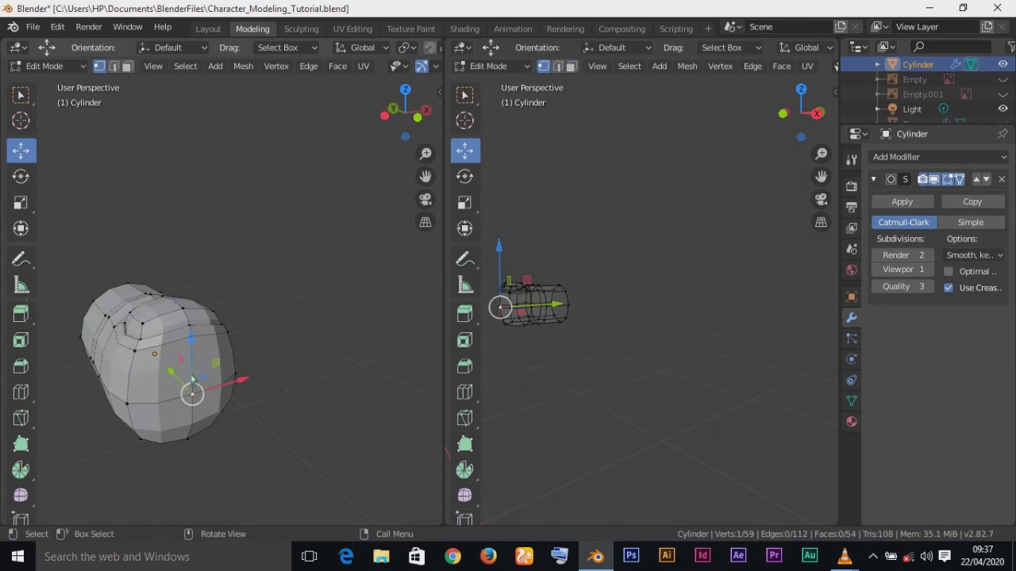
# - Move the center vertex of the front cap forward along Y to round the toe tip
pyautogui.moveTo(171, 373); pyautogui.dragTo(192, 393)
pyautogui.moveTo(265, 399); pyautogui.dragTo(326, 419, button='middle')
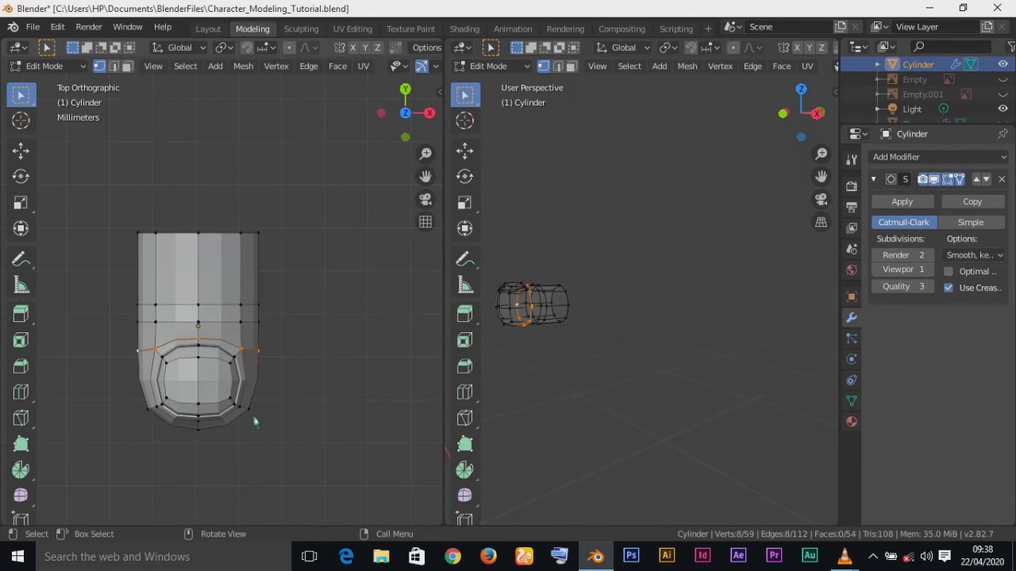
# - Widen the edge loop just behind the toenail by scaling it along X to about 1.15
pyautogui.press('s')
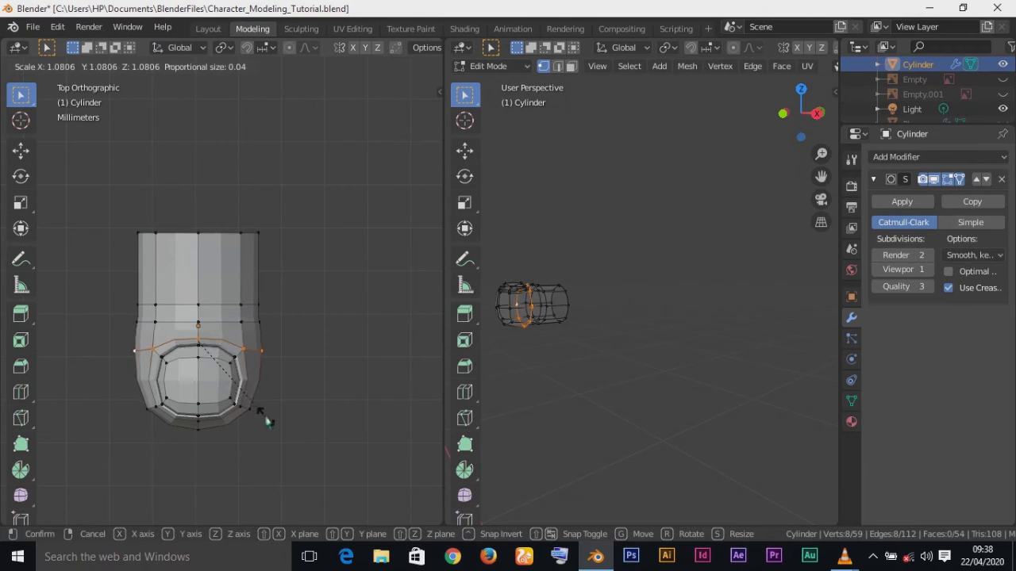
pyautogui.click(267, 422)
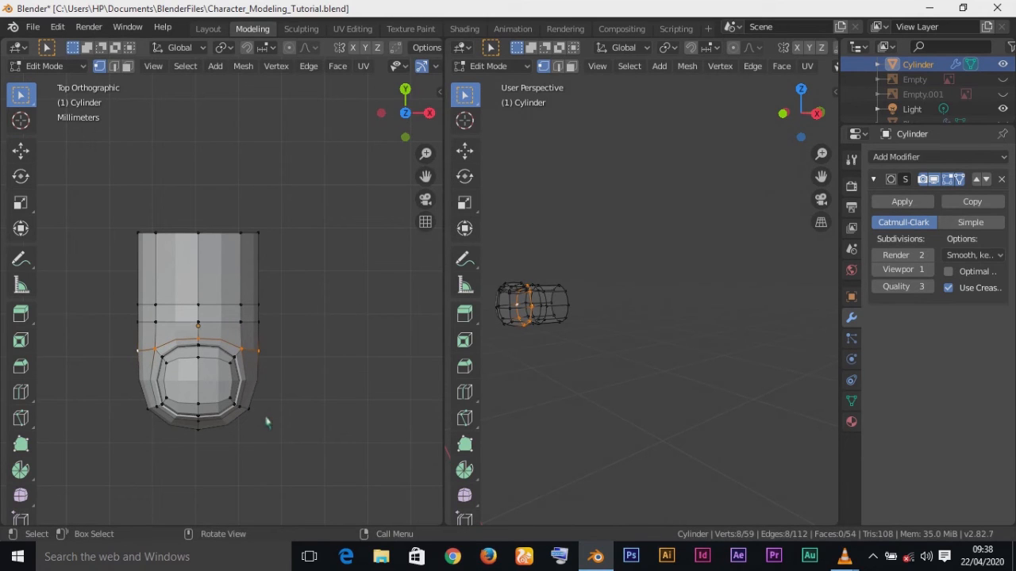
pyautogui.press('s')
pyautogui.press('x')
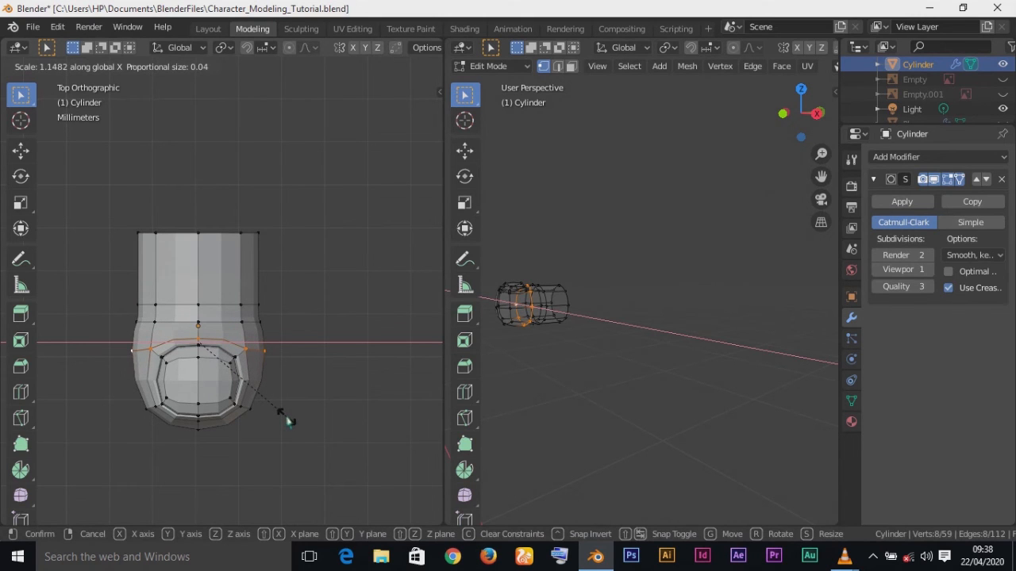
pyautogui.click(289, 421)
# - Select the rearmost of the three joint loops and narrow it along X to about 0.91
pyautogui.click(246, 303)
pyautogui.keyDown('alt'); pyautogui.click(243, 306); pyautogui.keyUp('alt')
pyautogui.press('s')
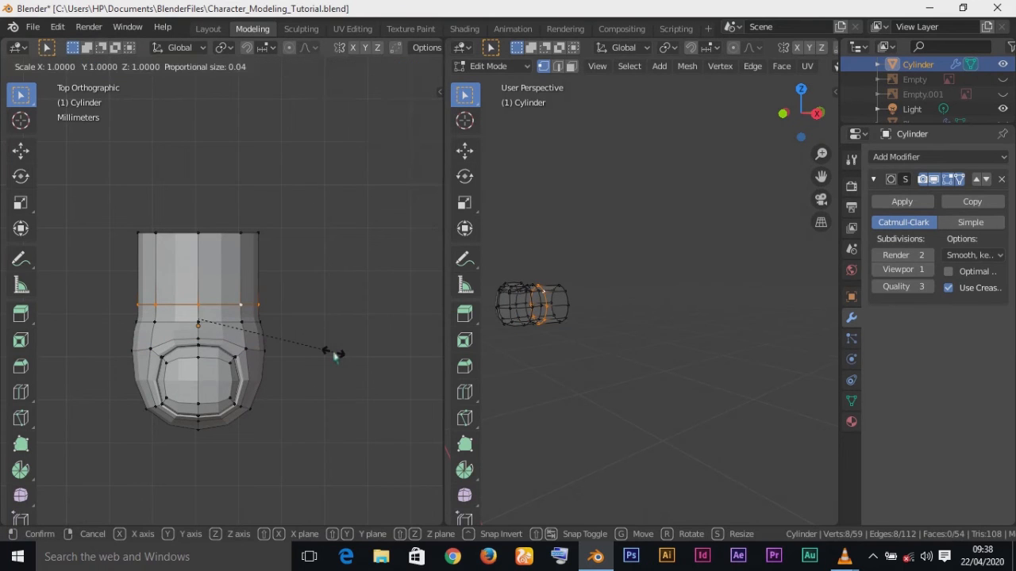
pyautogui.press('x')
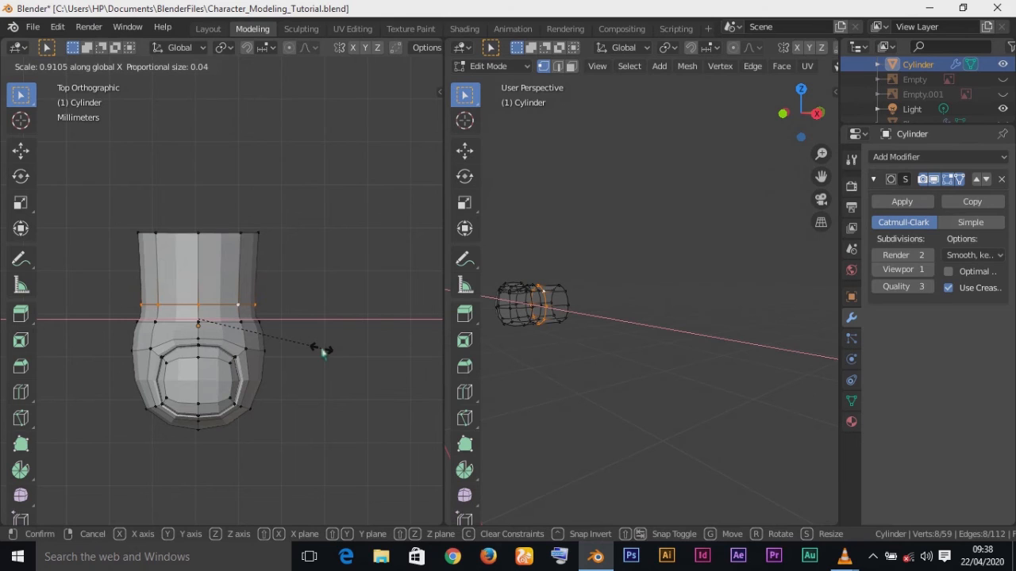
pyautogui.click(321, 352)
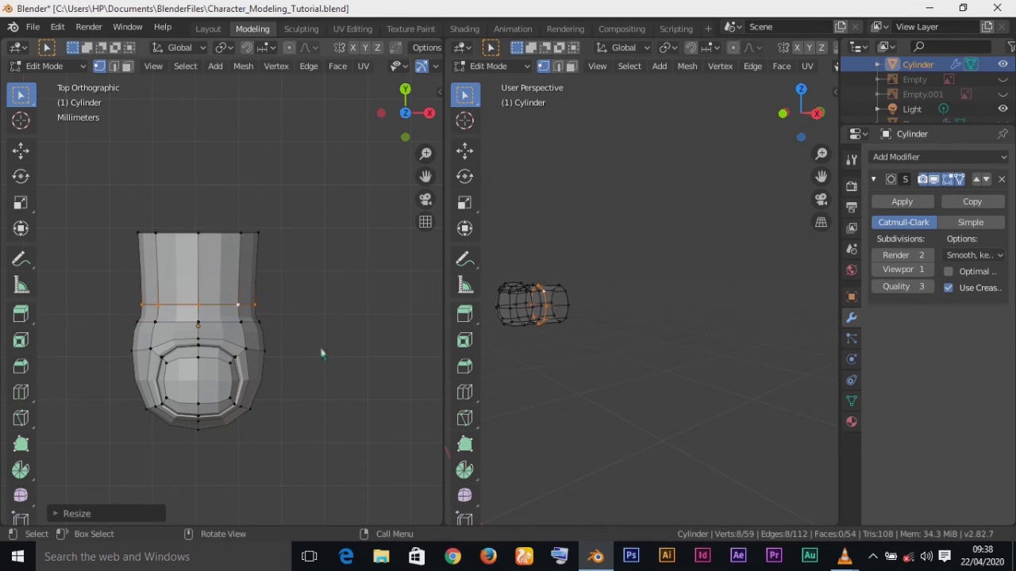
# - Scale the open rear end loop of the toe down uniformly to about 0.89
pyautogui.keyDown('alt'); pyautogui.click(232, 232); pyautogui.keyUp('alt')
pyautogui.press('s')
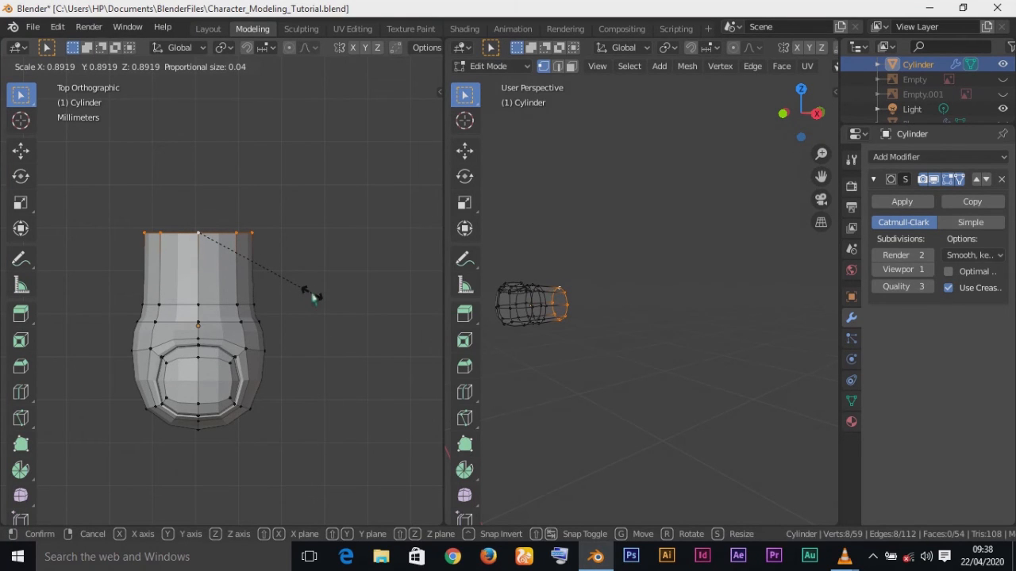
pyautogui.click(312, 299)
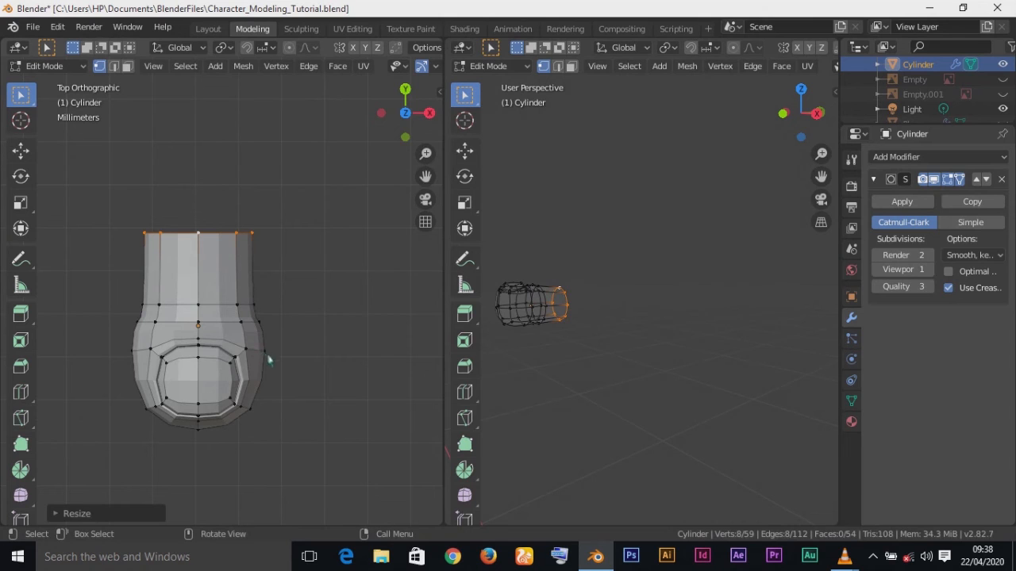
pyautogui.keyDown('alt'); pyautogui.click(257, 324); pyautogui.keyUp('alt')
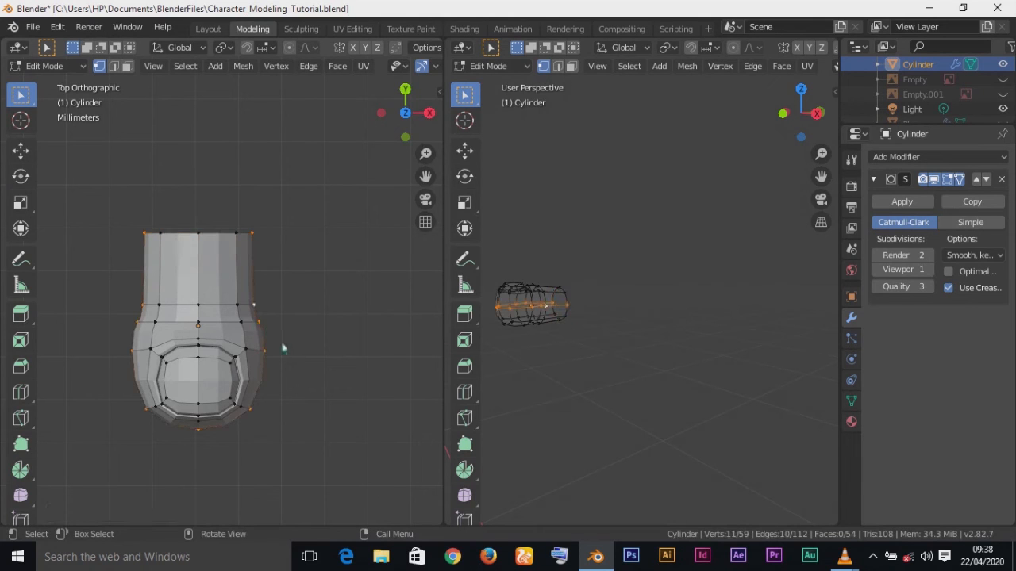
pyautogui.moveTo(290, 367); pyautogui.dragTo(384, 272, button='middle')
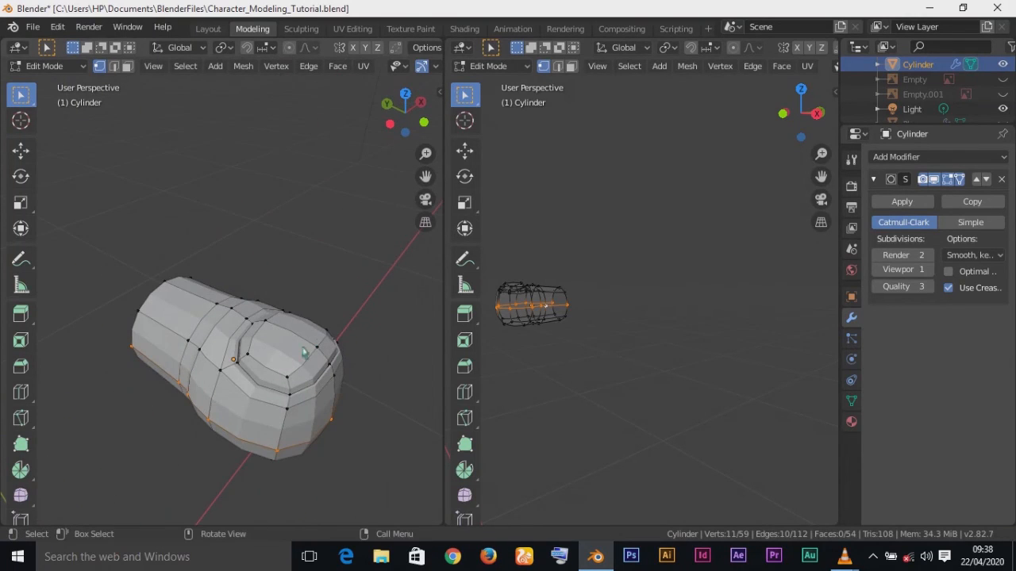
# - Preview the toe at viewport subdivision level 2, return it to 1, and shade the object smooth
pyautogui.press('Tab')
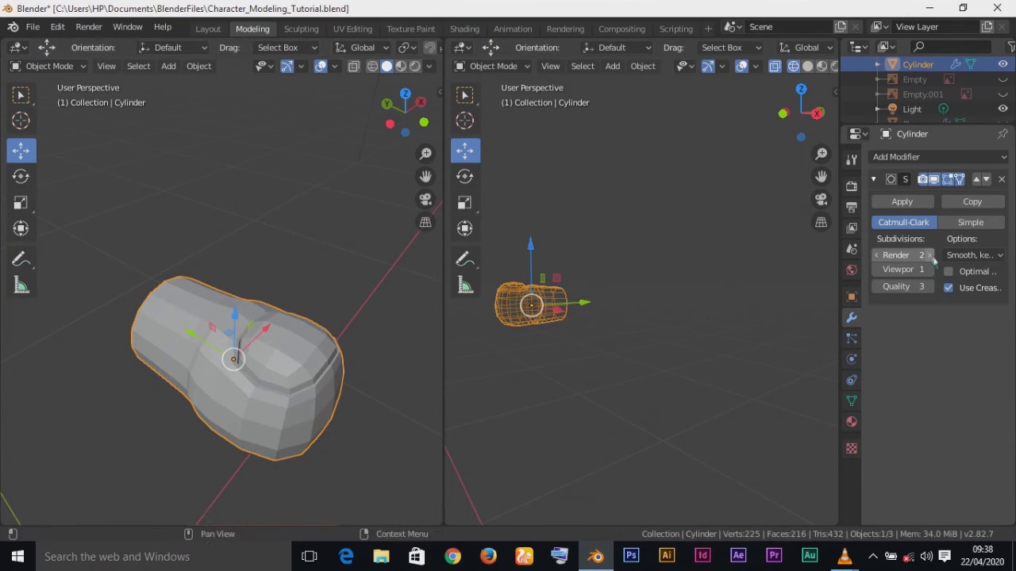
pyautogui.click(928, 269)
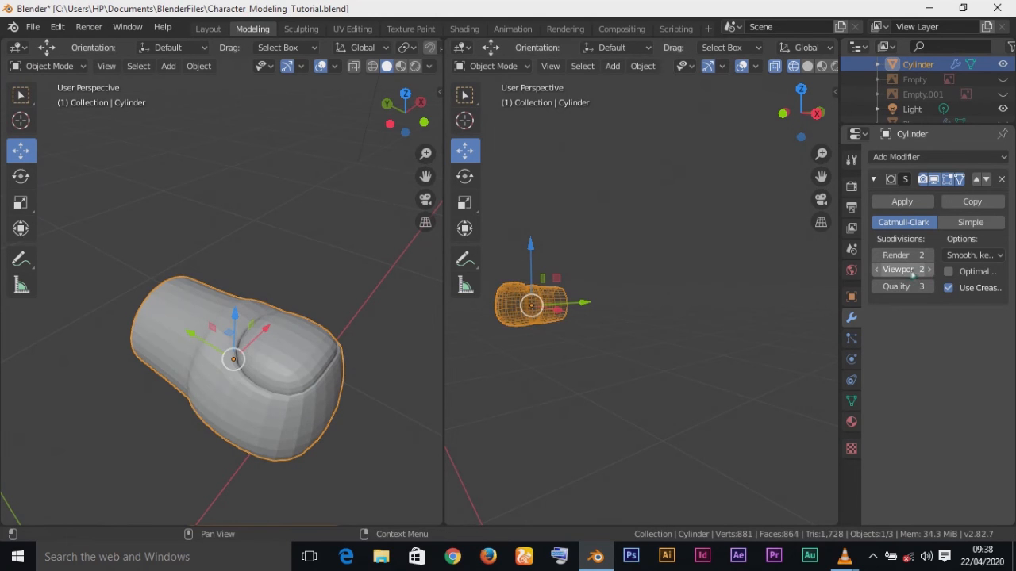
pyautogui.click(877, 270)
pyautogui.rightClick(254, 377)
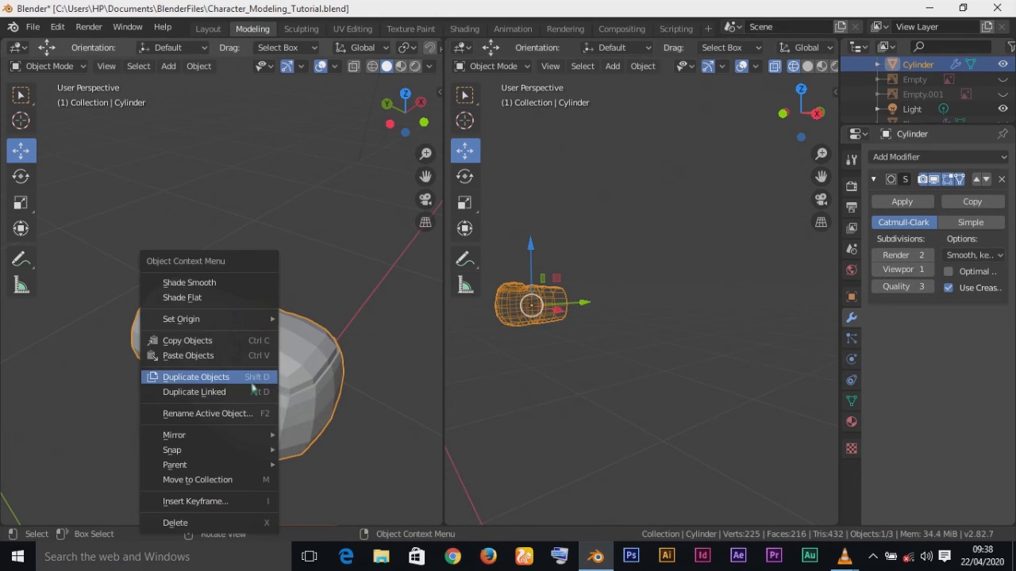
pyautogui.click(247, 286)
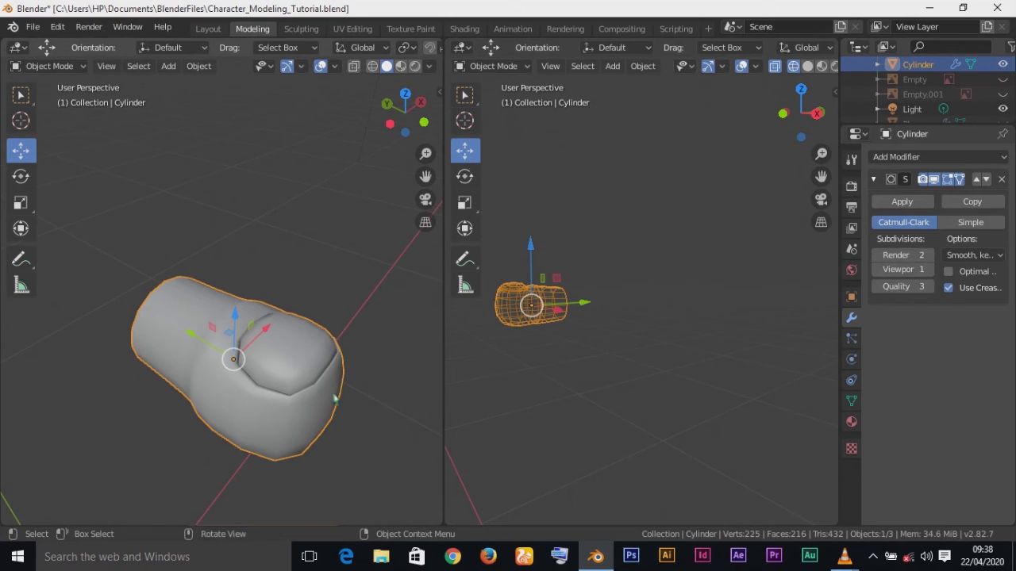
# - Compare the smooth-shaded toe at viewport subdivision levels 2 and 1, and inspect its shape from several angles
pyautogui.moveTo(335, 399); pyautogui.dragTo(266, 413, button='middle')
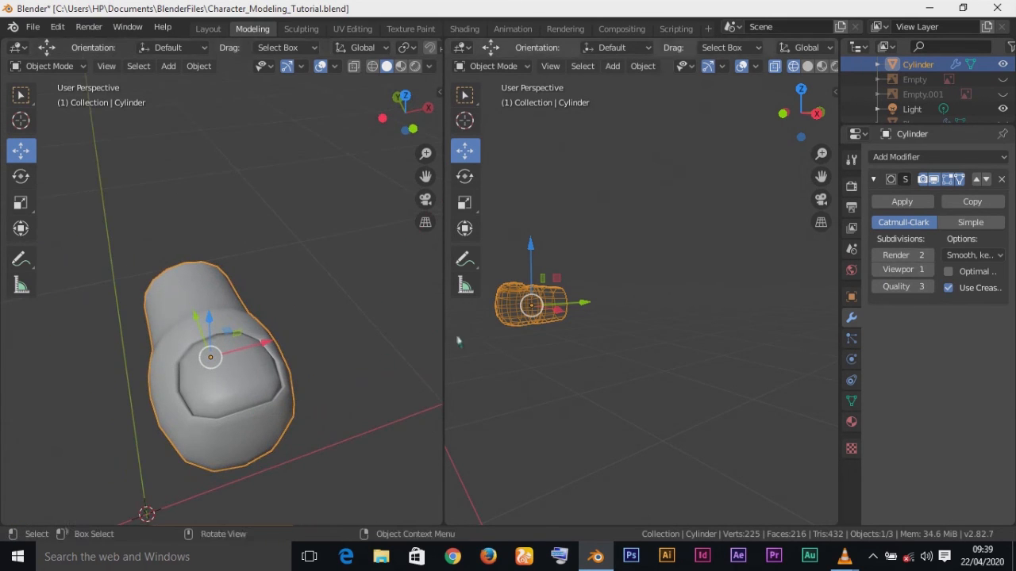
pyautogui.click(925, 270)
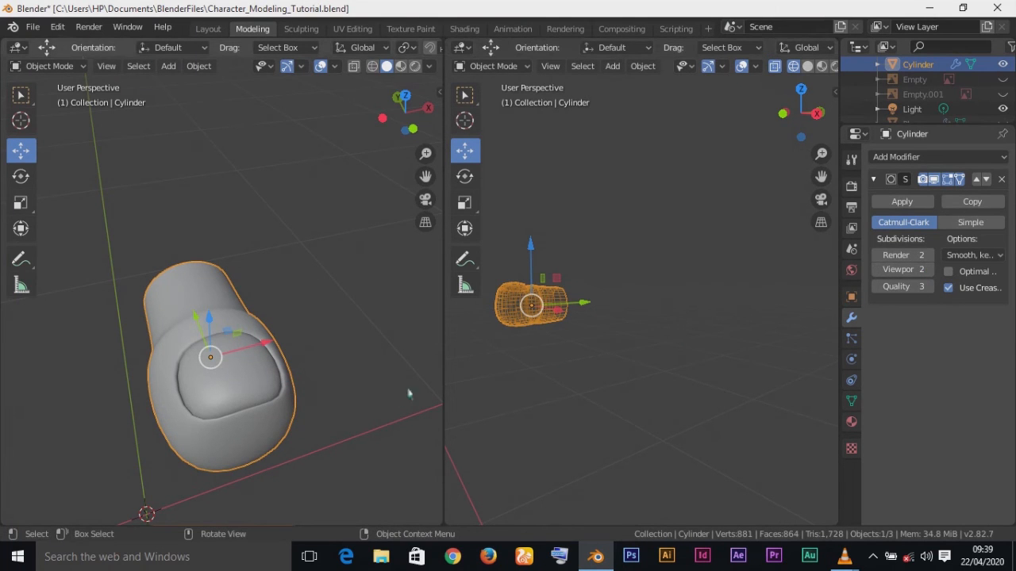
pyautogui.click(879, 270)
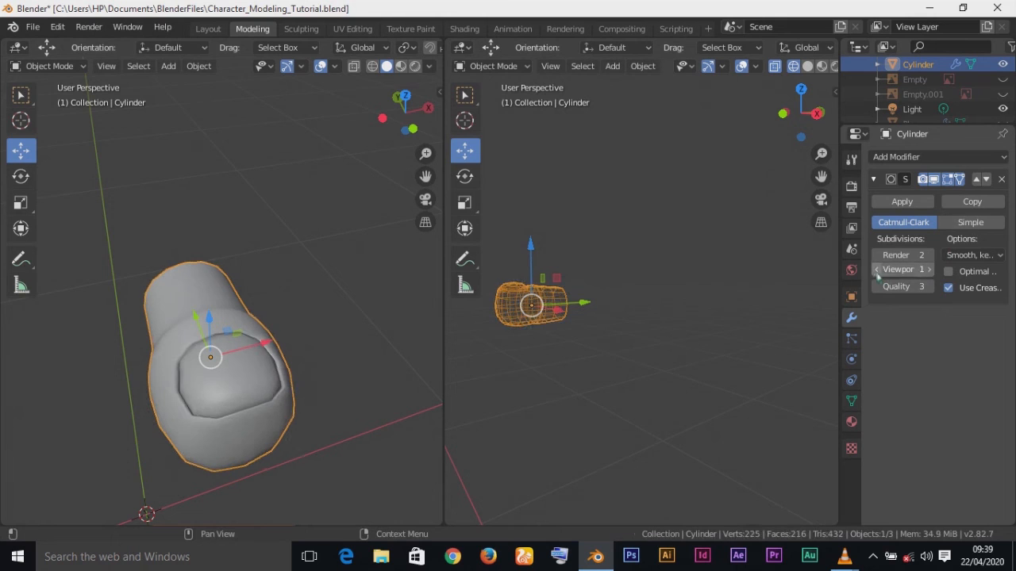
pyautogui.moveTo(222, 373); pyautogui.dragTo(334, 273, button='middle')
pyautogui.moveTo(280, 264); pyautogui.dragTo(201, 417, button='middle')
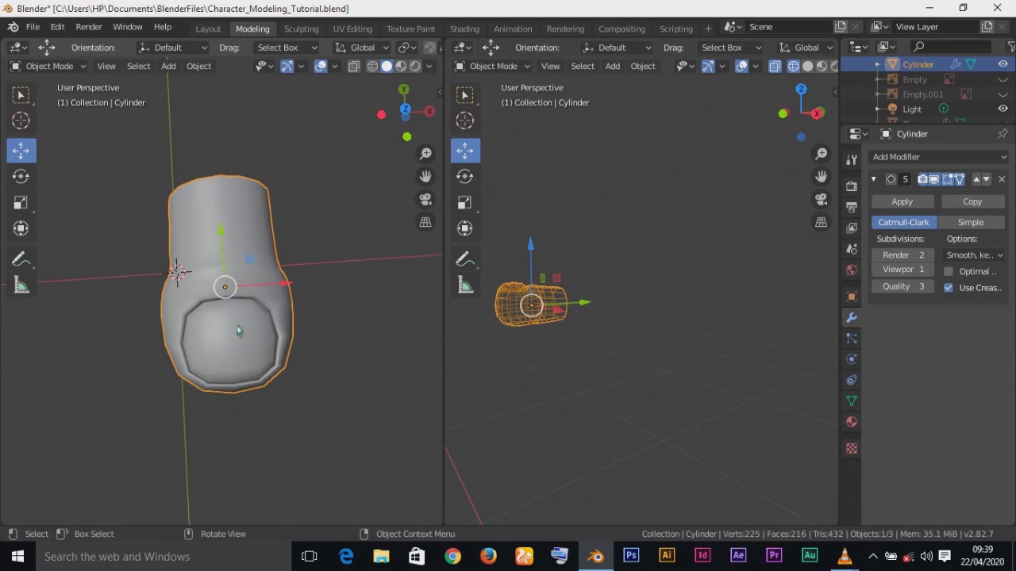
pyautogui.moveTo(241, 254); pyautogui.dragTo(249, 256, button='middle')
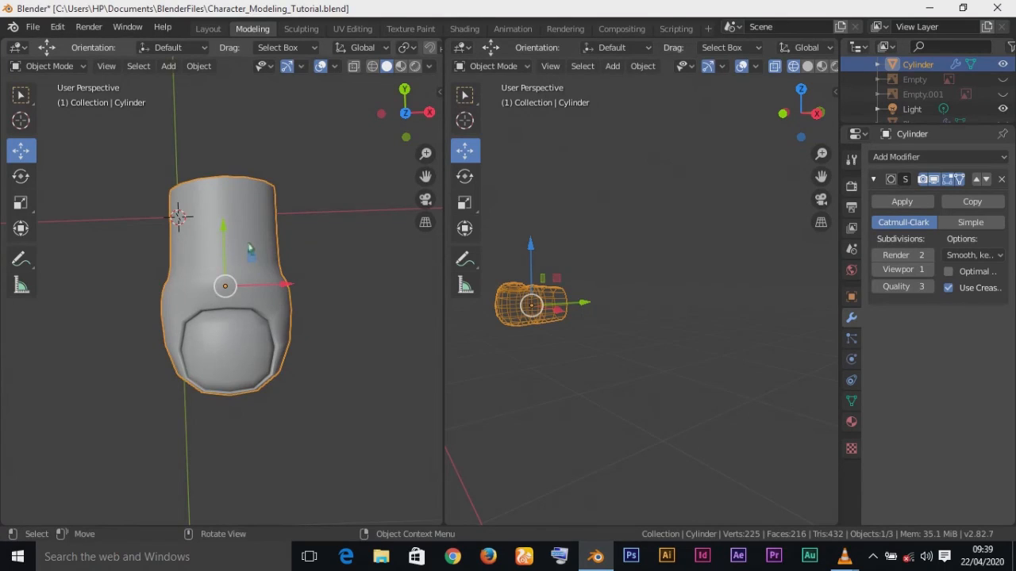
pyautogui.press('Tab')
pyautogui.keyDown('alt'); pyautogui.click(238, 262); pyautogui.keyUp('alt')
pyautogui.press('s')
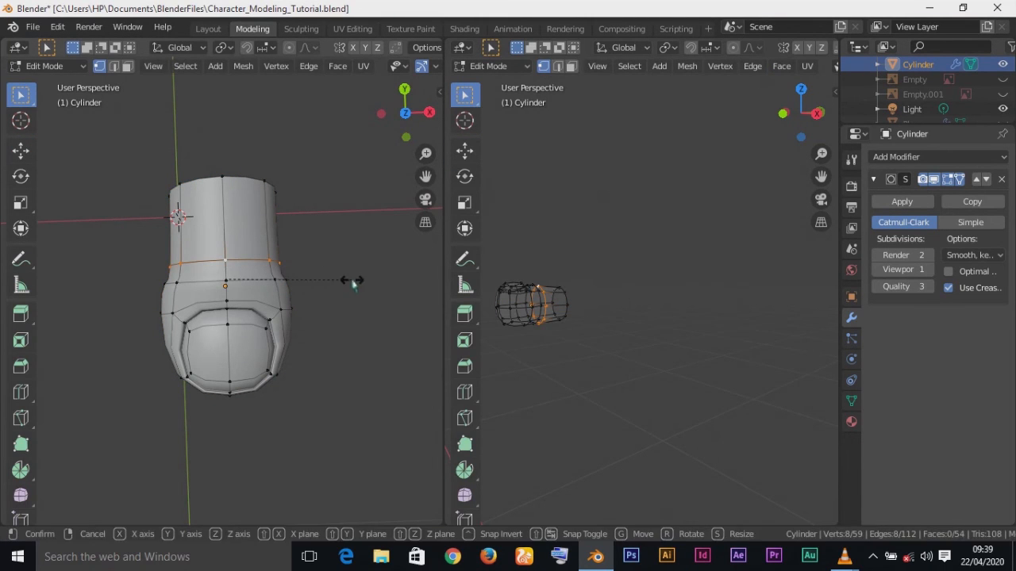
pyautogui.press('x')
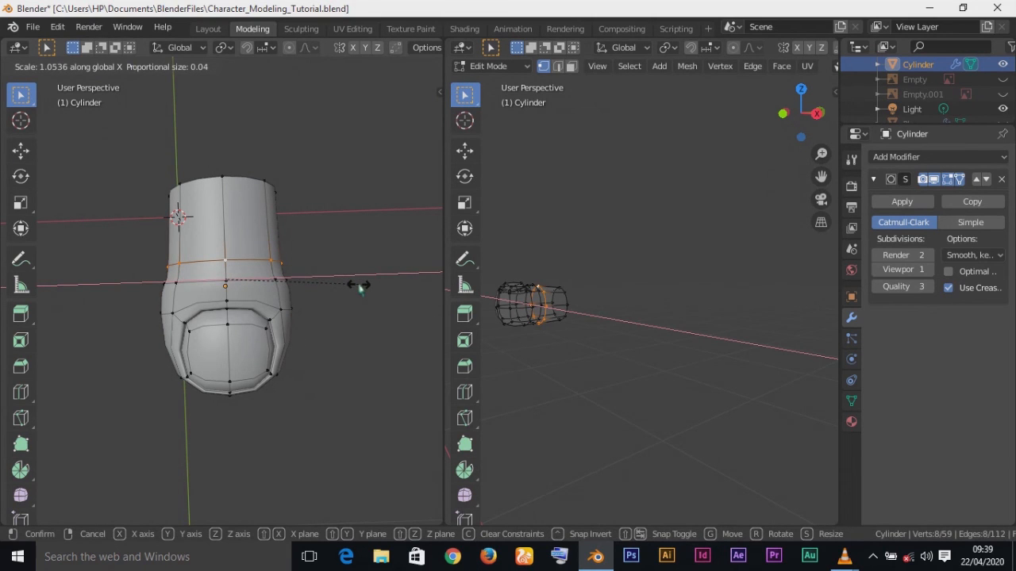
pyautogui.click(359, 287)
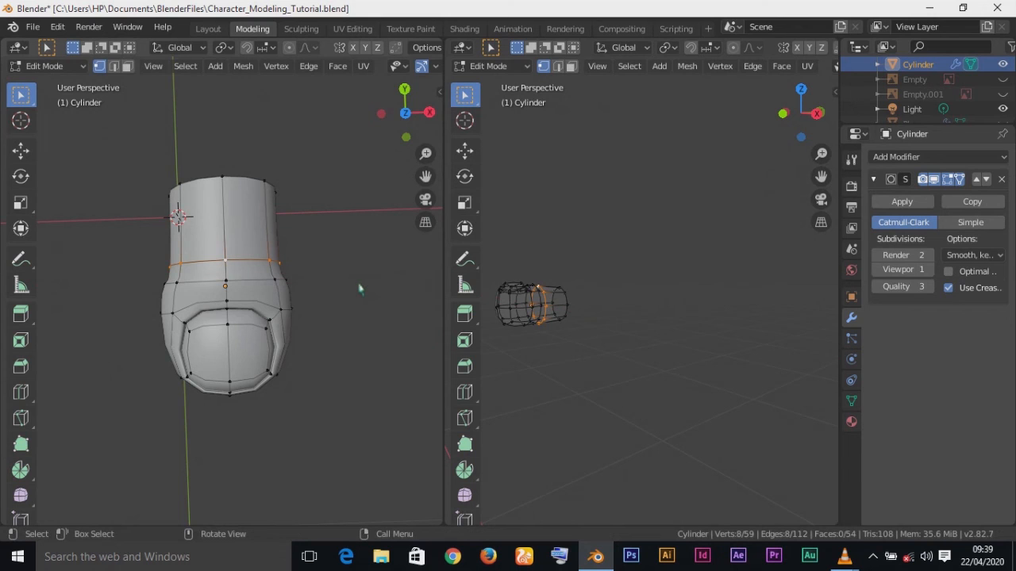
# - In top view, move the open rear end loop about 0.007 m toward the toe tip along Y and extrude it backward
pyautogui.moveTo(359, 287); pyautogui.dragTo(193, 167, button='middle')
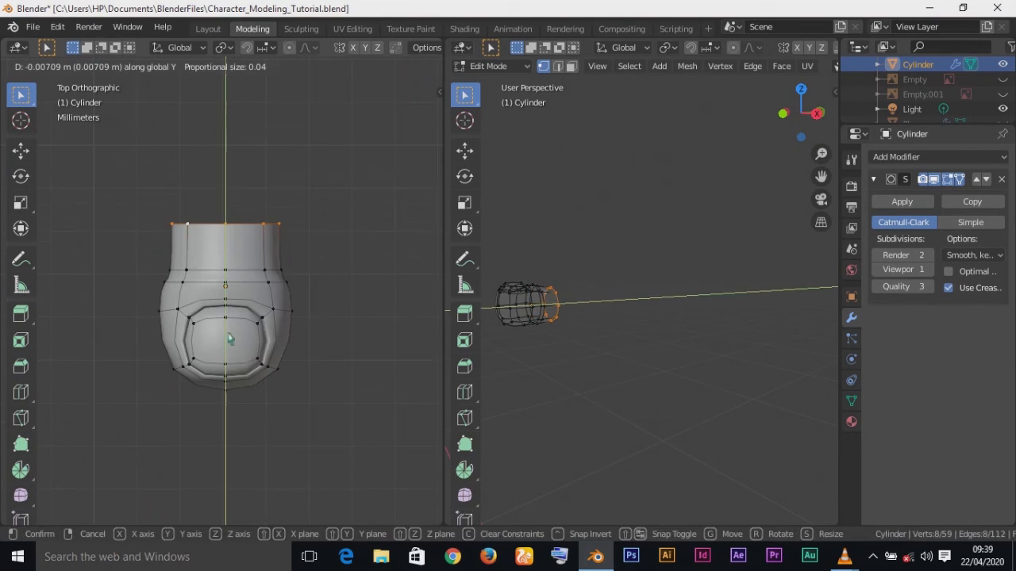
pyautogui.click(232, 340)
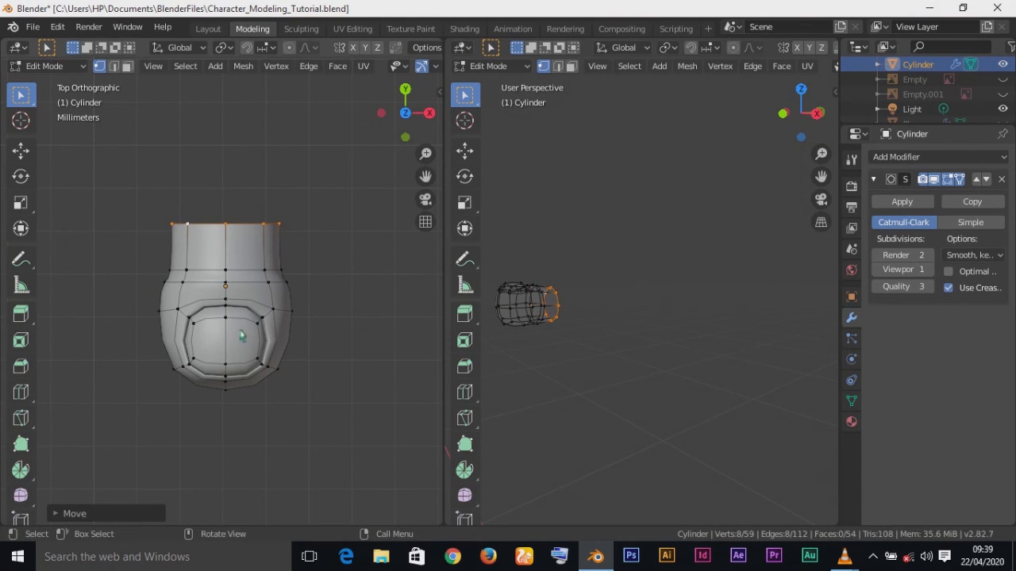
pyautogui.press('e')
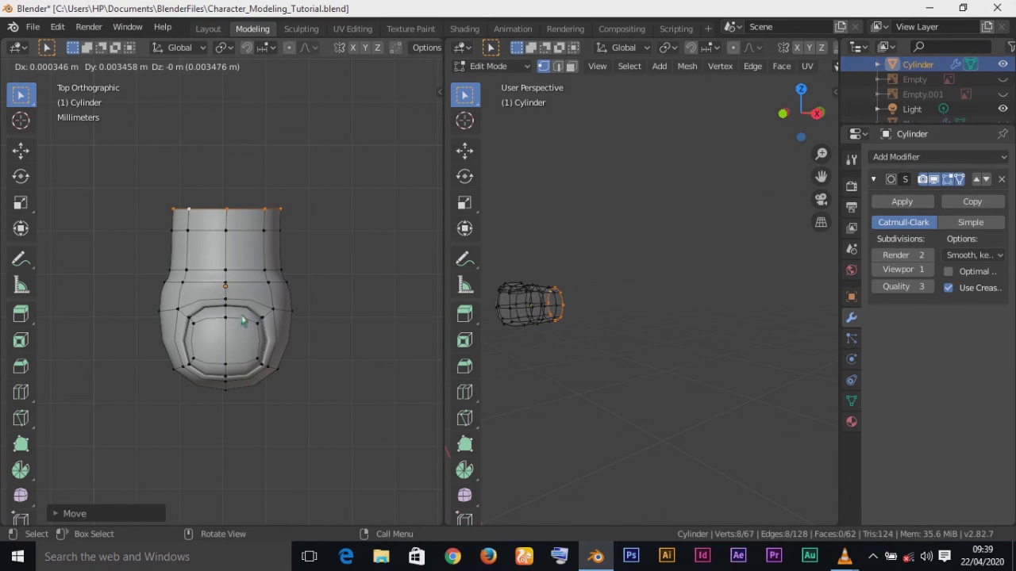
# - Widen the rearmost joint loop and add a new edge loop just behind it, slid by about 0.07
pyautogui.press('s')
pyautogui.click(315, 238)
pyautogui.hotkey('ctrl', 'r')
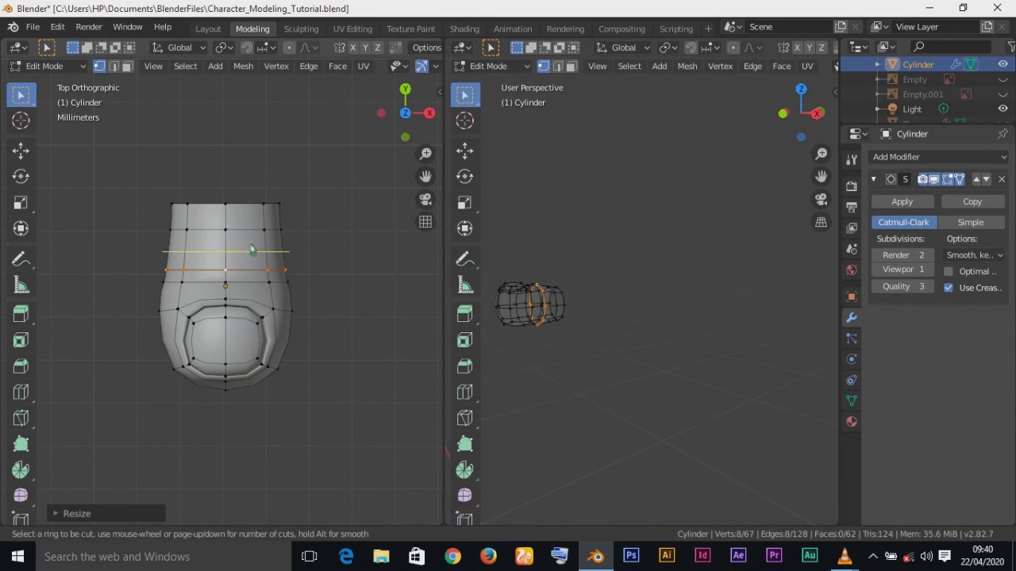
pyautogui.click(251, 247)
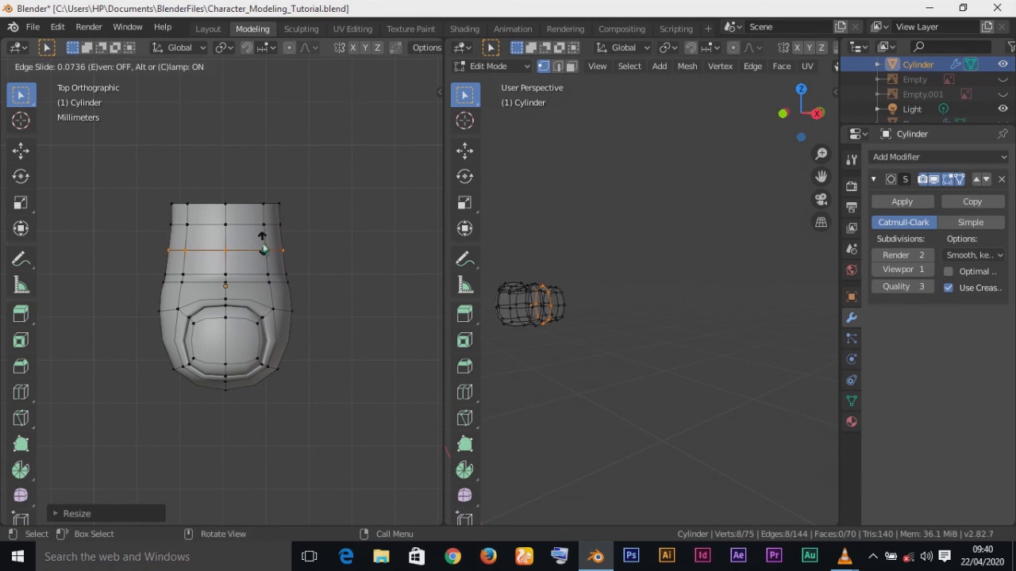
pyautogui.click(263, 249)
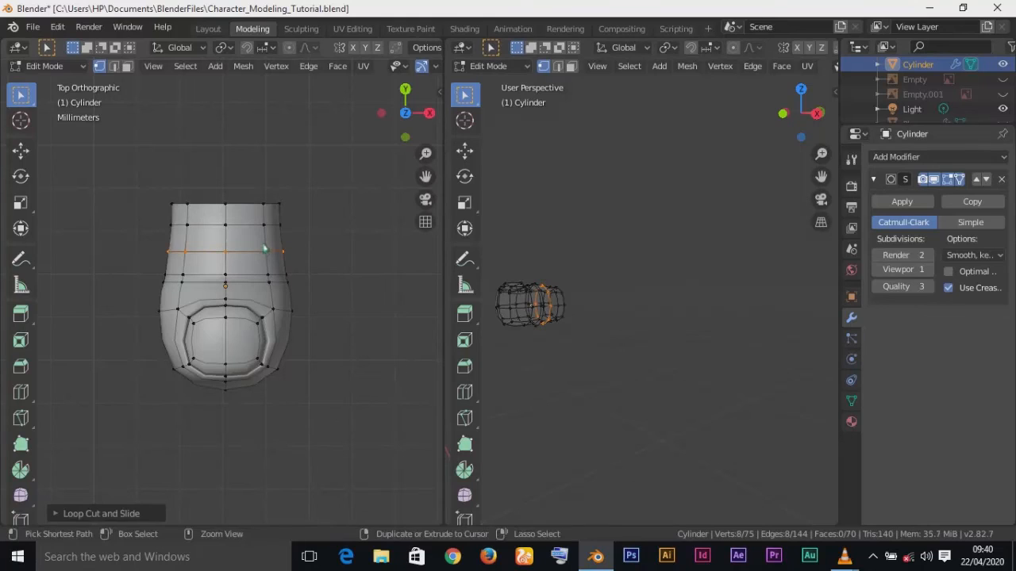
pyautogui.hotkey('ctrl', 'z')
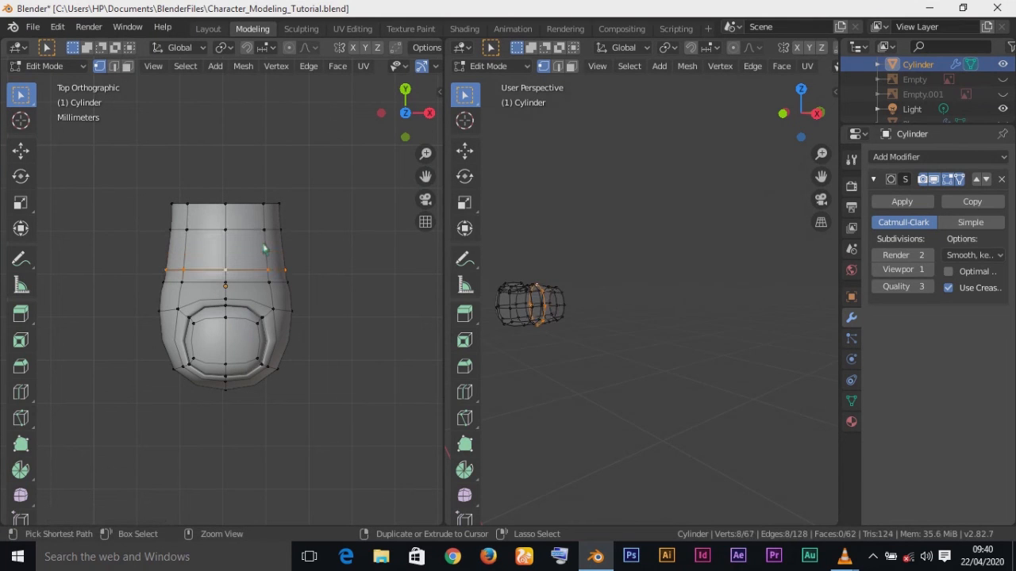
pyautogui.hotkey('ctrl', 'shift', 'z')
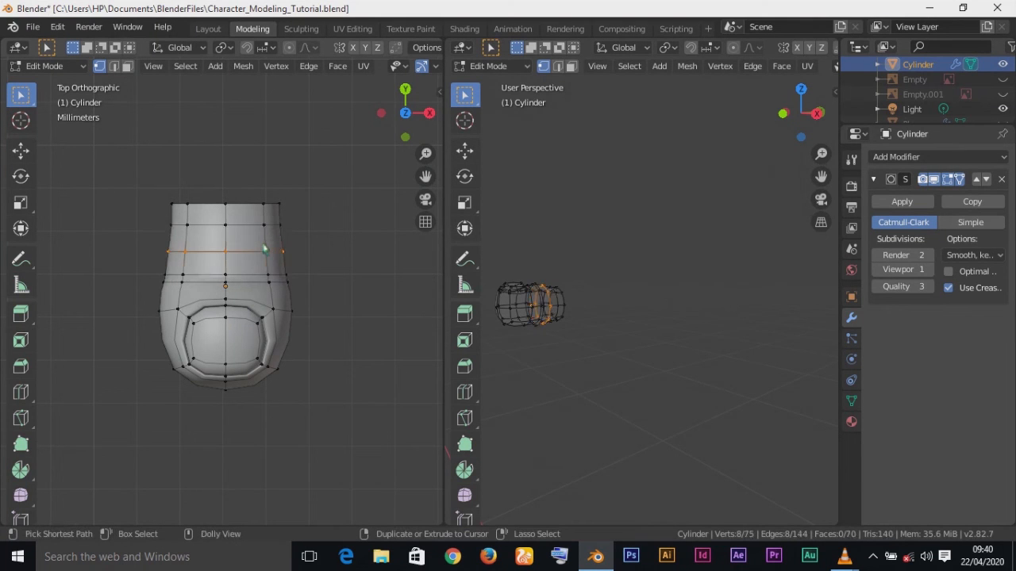
# - Scale the open rear end loop of the extended toe down uniformly to about 0.93
pyautogui.click(371, 318)
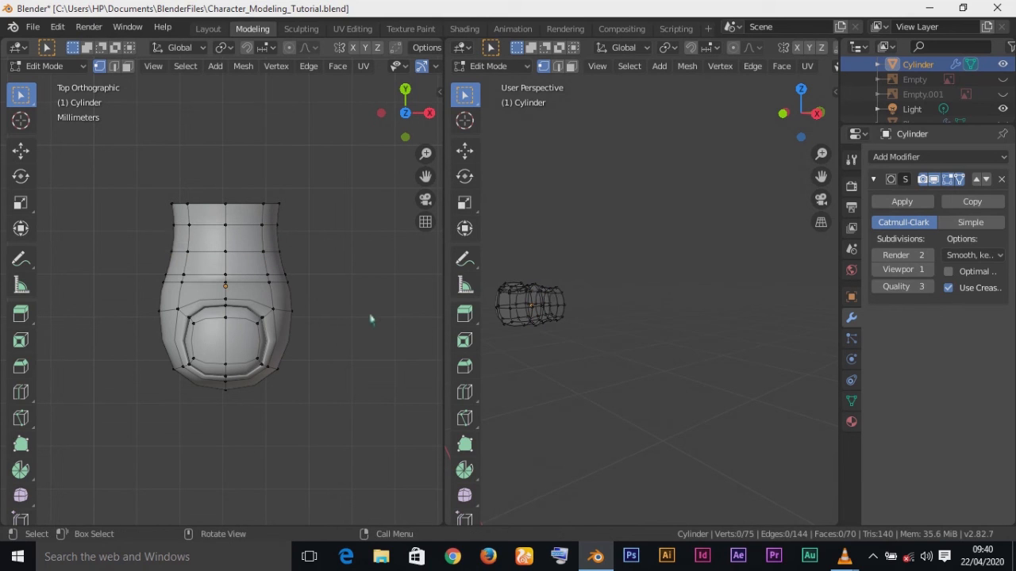
pyautogui.hotkey('ctrl', 'z')
pyautogui.press('s')
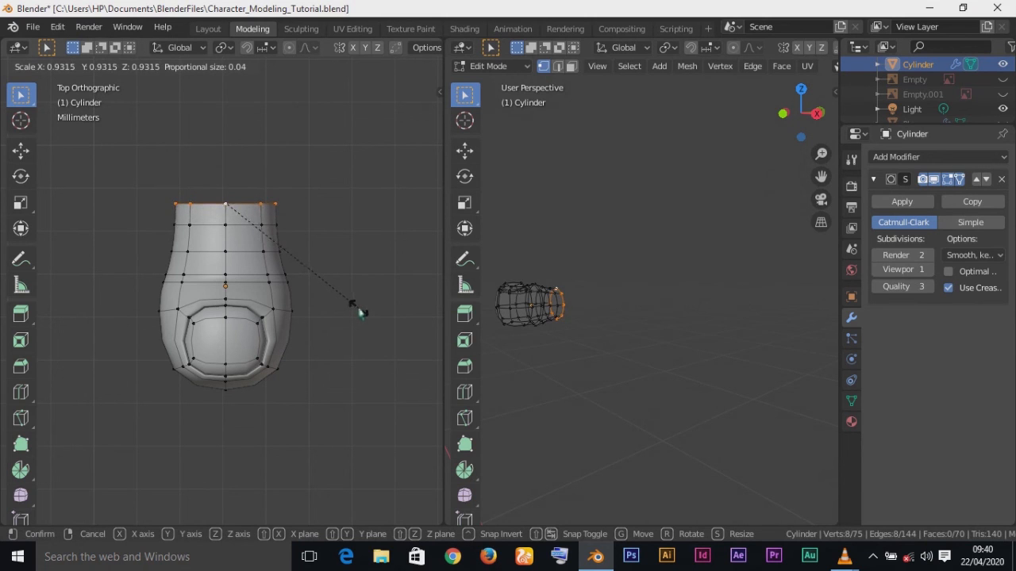
pyautogui.click(359, 312)
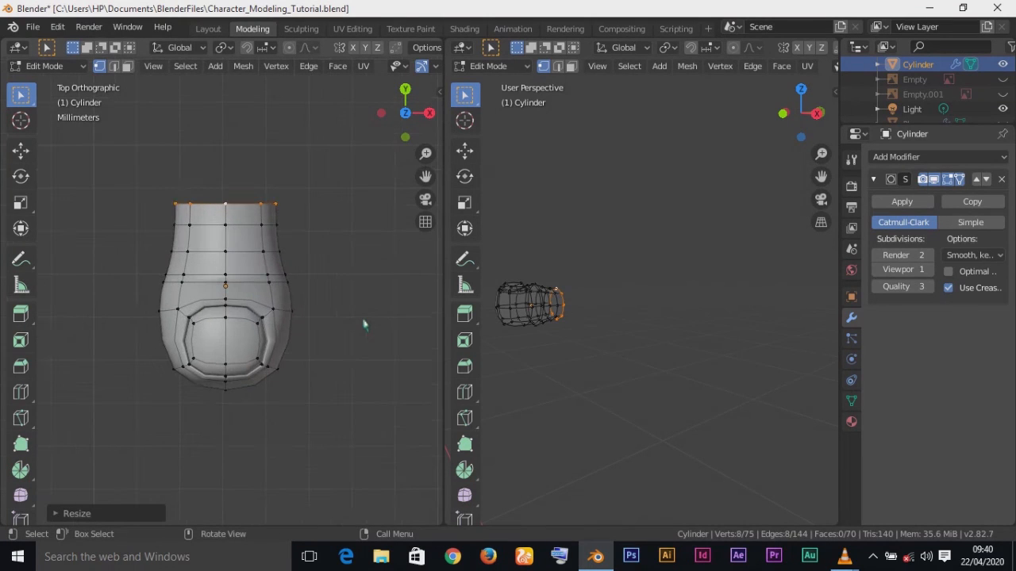
# - Snap the 3D cursor to the top middle vertex of the rear end loop and save the file
pyautogui.click(229, 208)
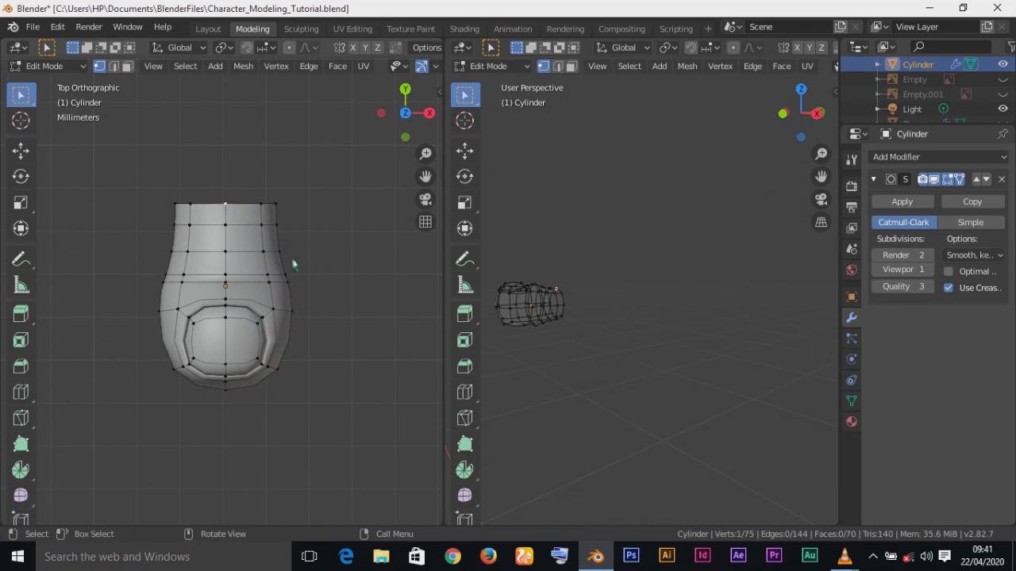
pyautogui.hotkey('shift', 's')
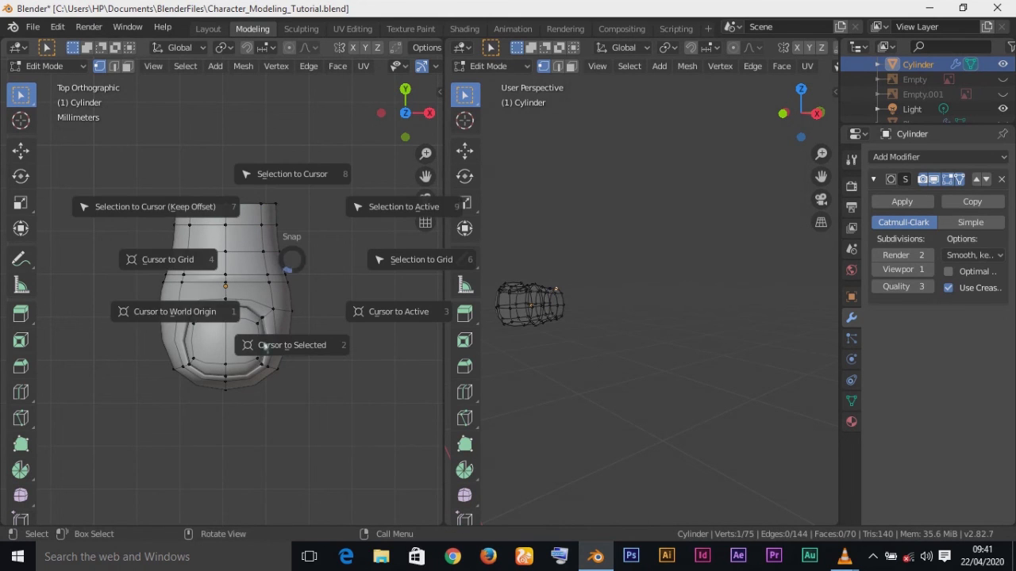
pyautogui.click(320, 350)
pyautogui.hotkey('ctrl', 's')
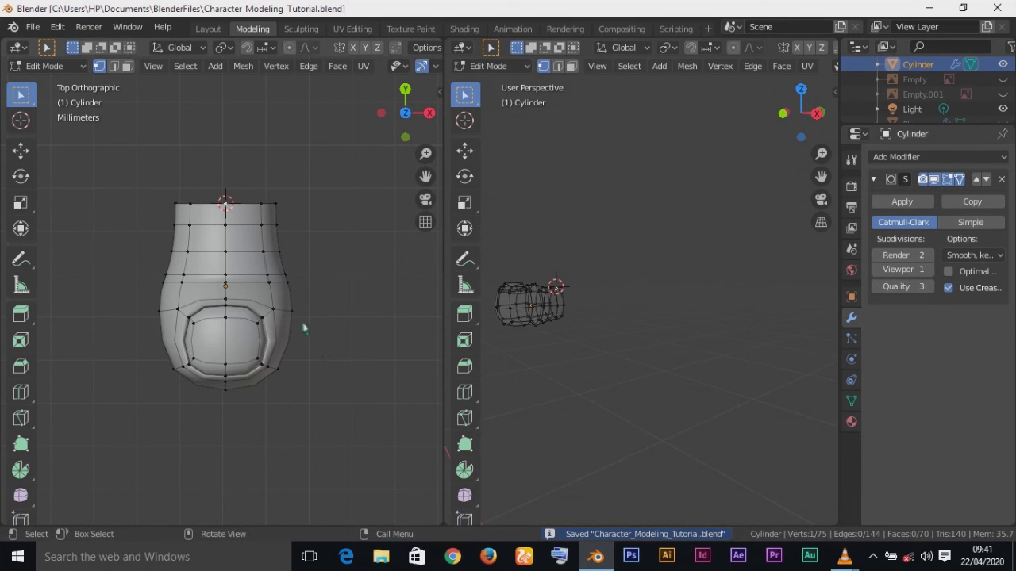
# - Duplicate the toe in Object Mode and place the copy about 0.03 m away in the negative X direction
pyautogui.press('Tab')
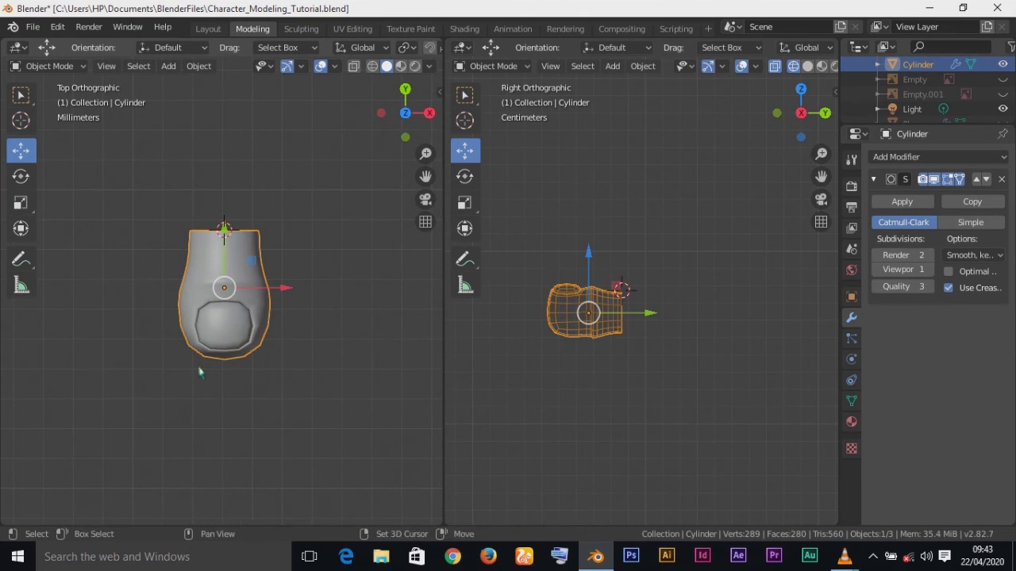
pyautogui.hotkey('shift', 'd')
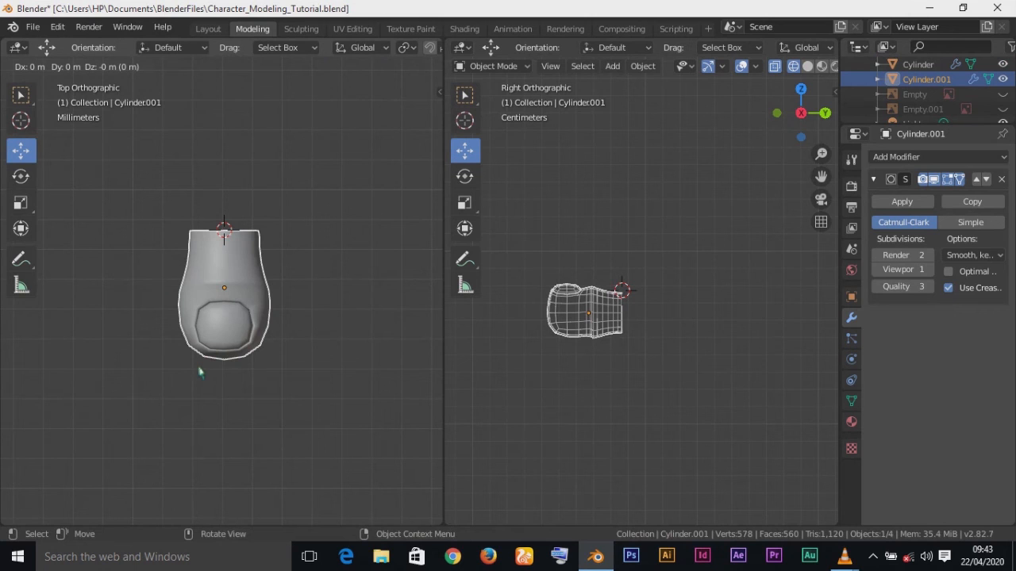
pyautogui.press('x')
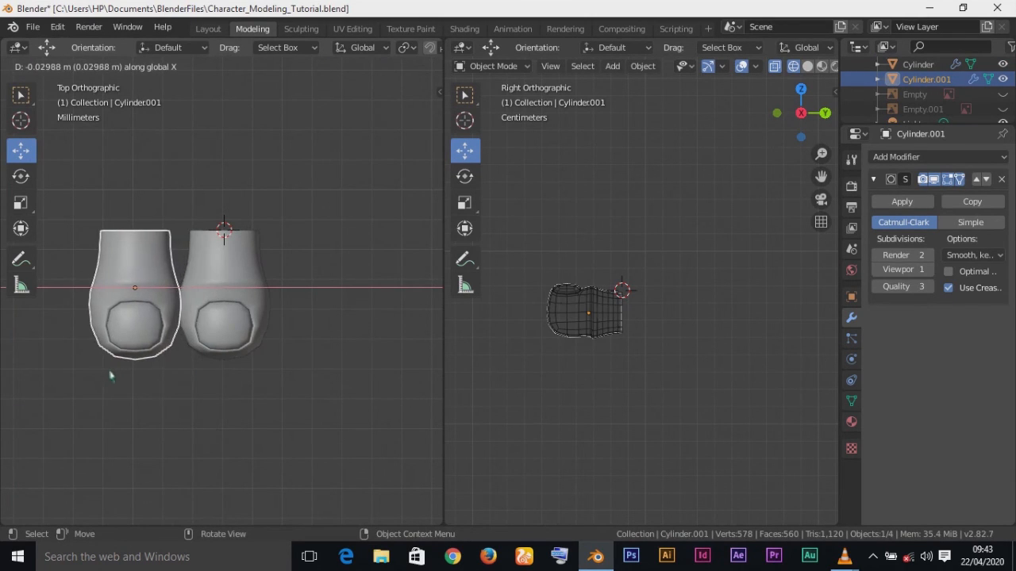
pyautogui.click(163, 377)
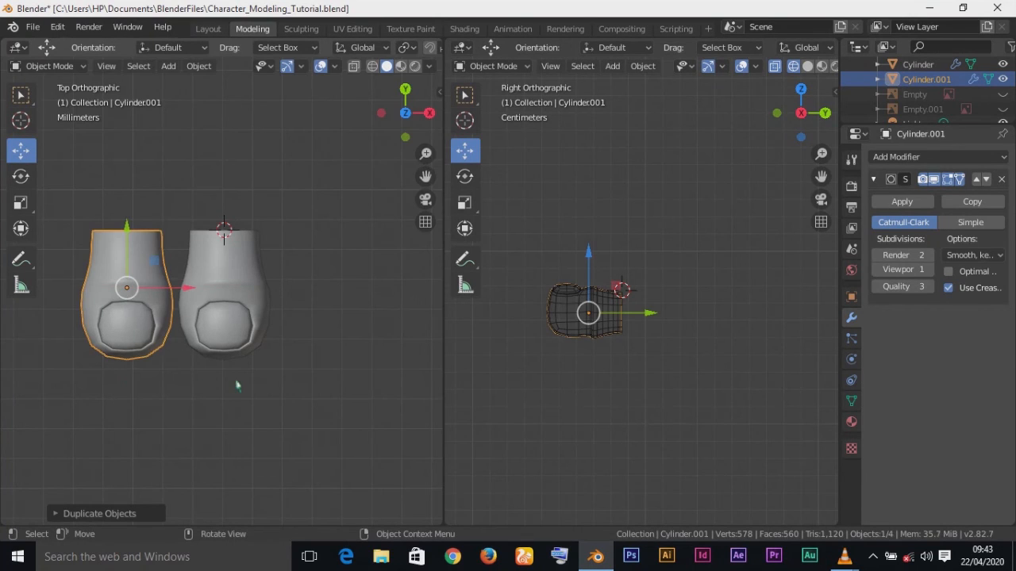
# - Narrow the duplicate toe along X to about 0.49 and move it closer to the big toe
pyautogui.scroll(-2, 236, 385)
pyautogui.press('s')
pyautogui.press('x')
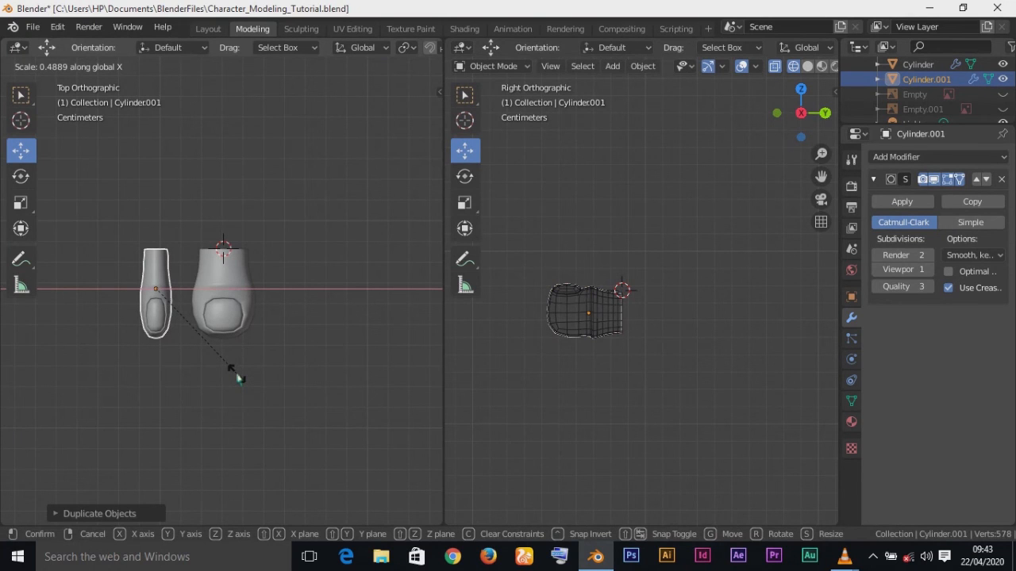
pyautogui.click(239, 378)
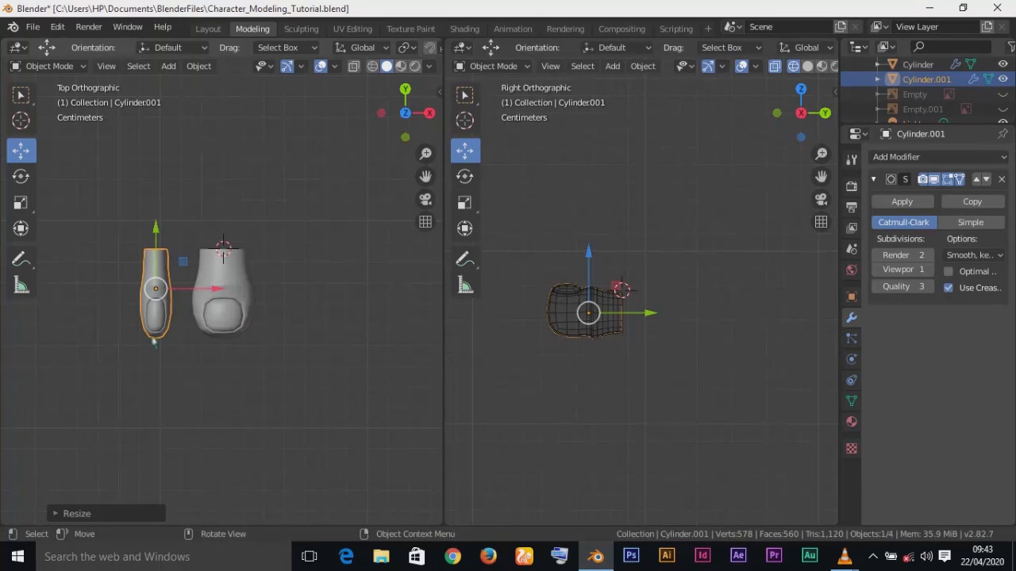
pyautogui.moveTo(218, 292); pyautogui.dragTo(231, 293)
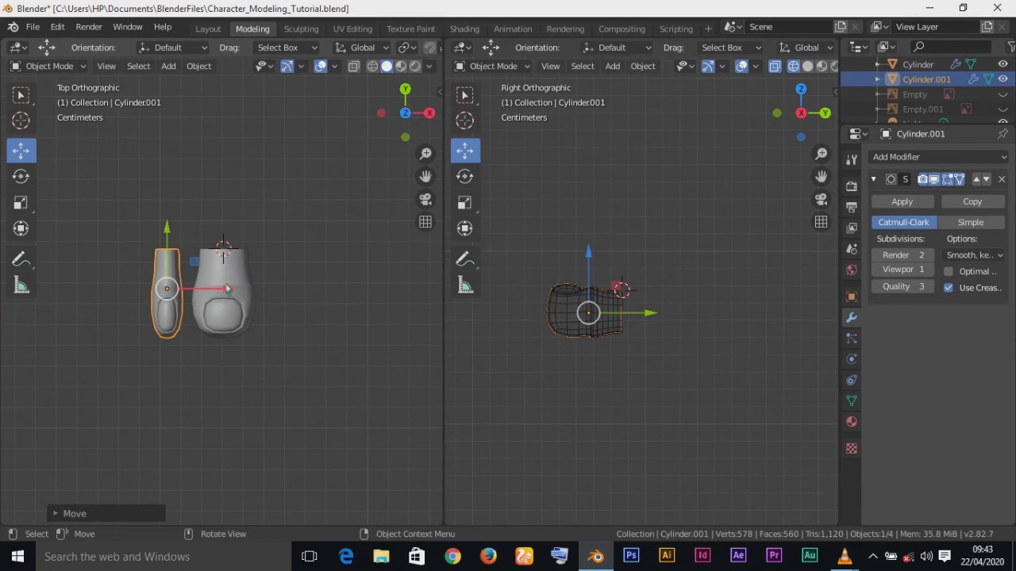
pyautogui.moveTo(168, 232); pyautogui.dragTo(166, 219)
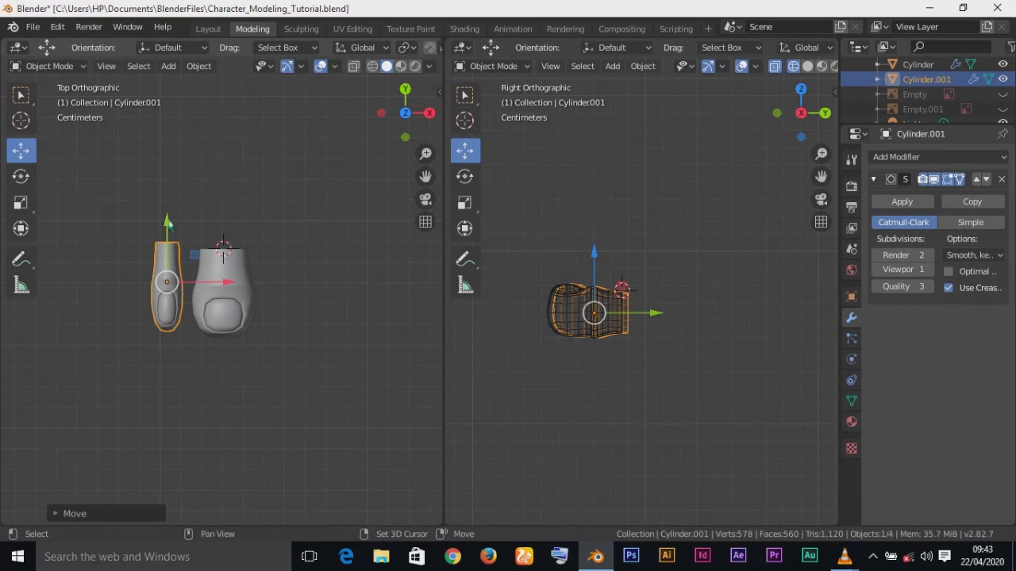
pyautogui.hotkey('ctrl', 'z')
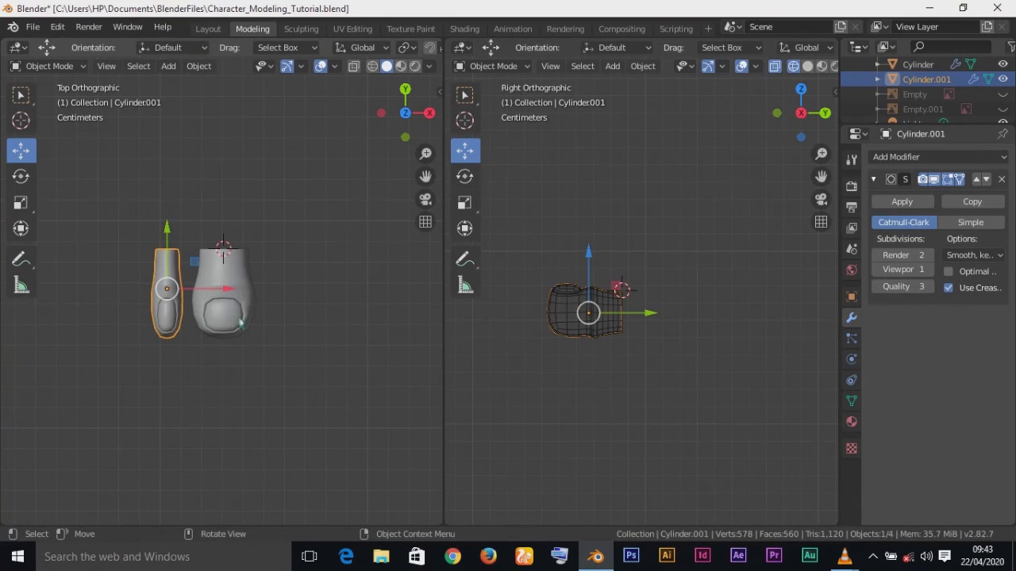
# - Scale down the duplicate toe's height along Z in front view
pyautogui.moveTo(251, 373); pyautogui.dragTo(235, 359, button='middle')
pyautogui.moveTo(191, 264); pyautogui.dragTo(196, 265, button='middle')
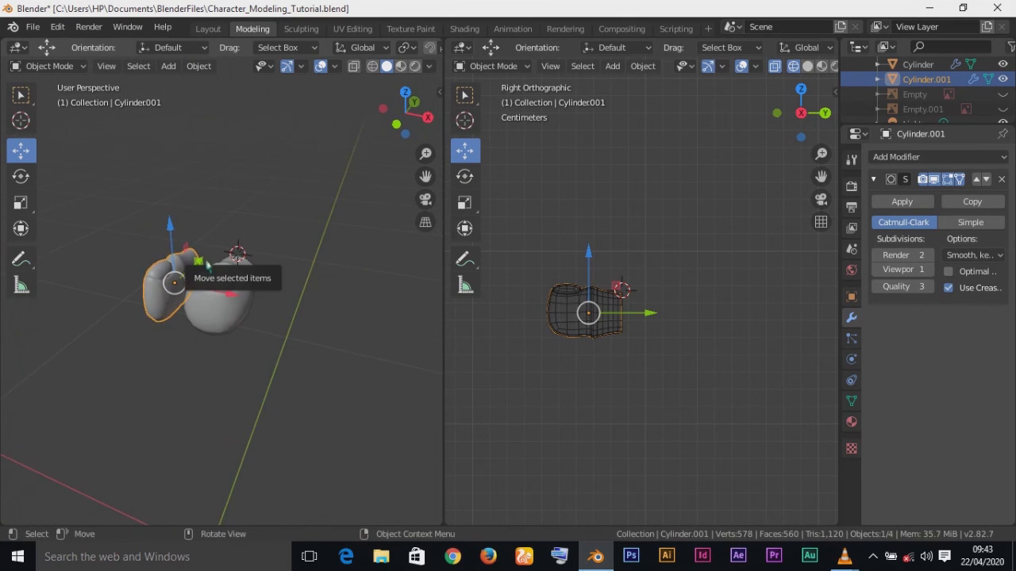
pyautogui.press('KP_1')
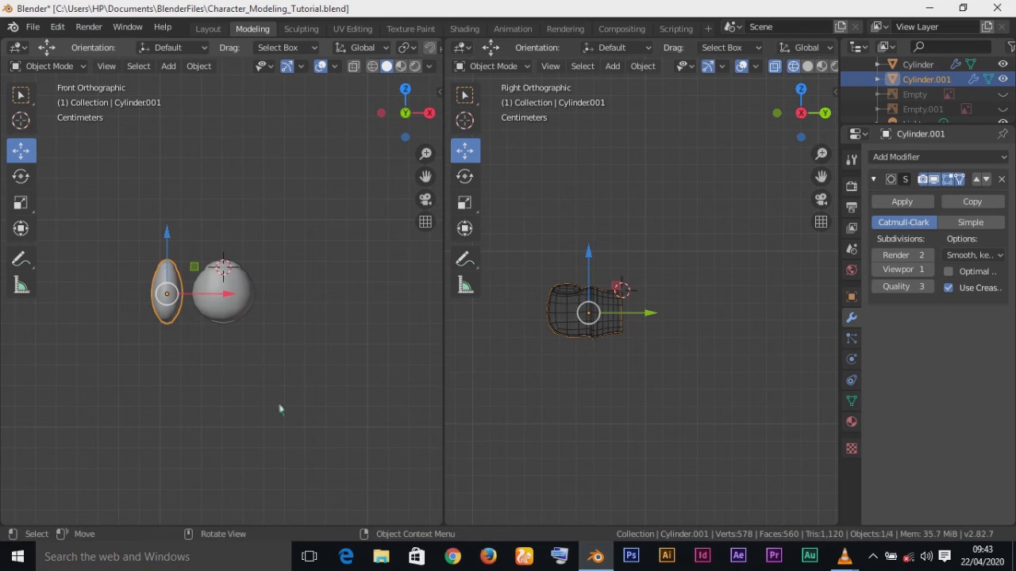
pyautogui.press('s')
pyautogui.press('z')
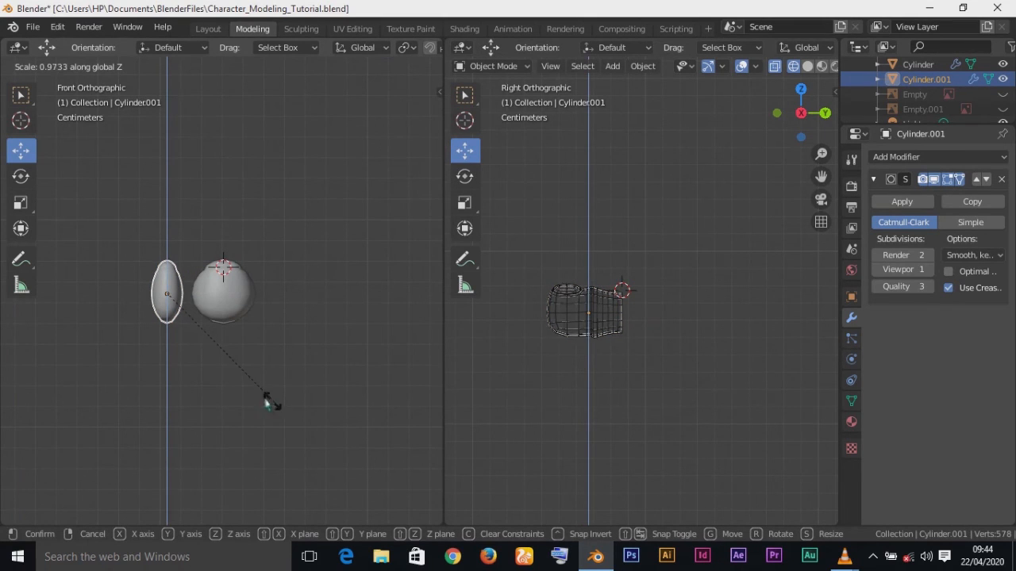